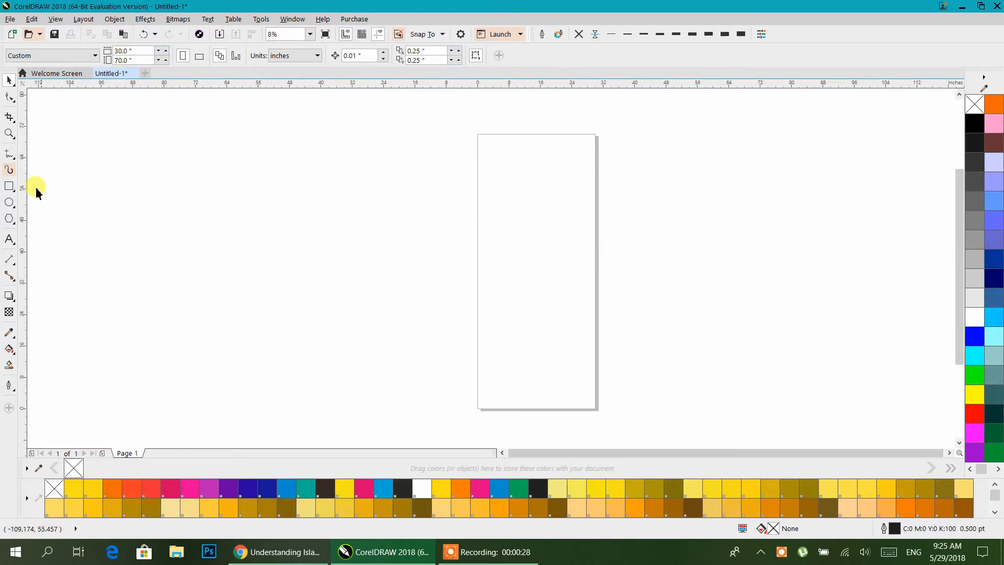
- Create a page-sized rectangle and give it a dark green #103004 uniform fill
double_click(9, 187)
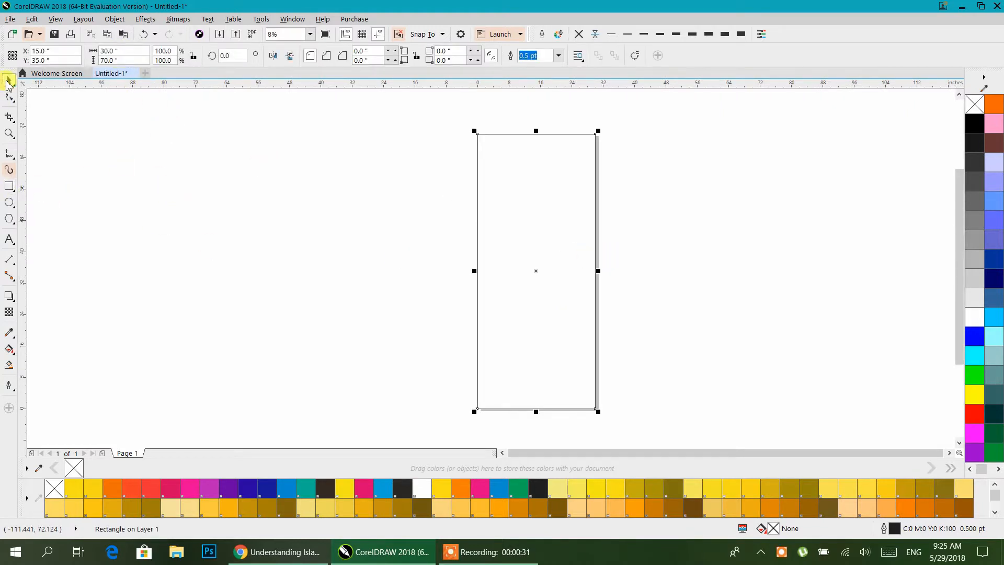
click(974, 123)
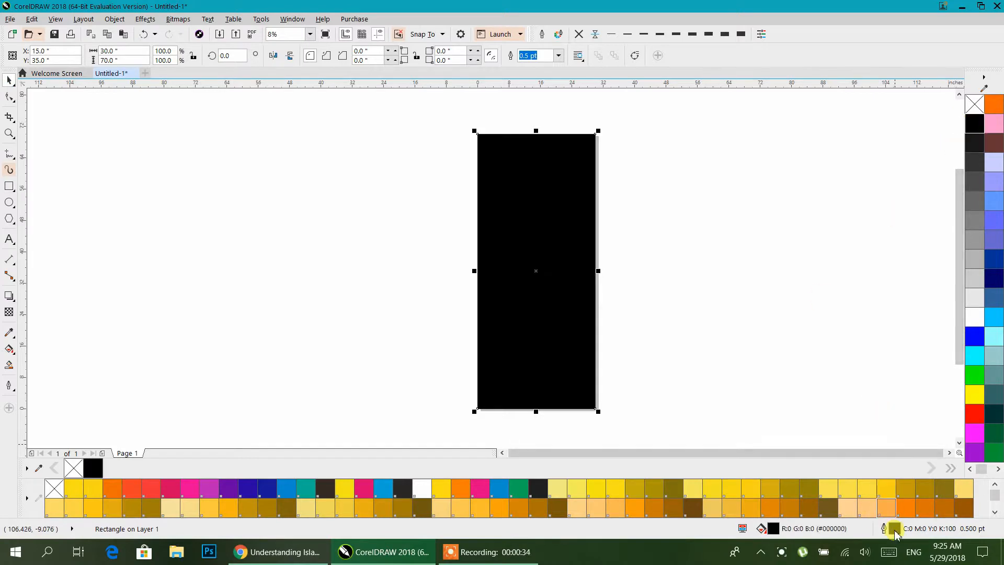
double_click(773, 528)
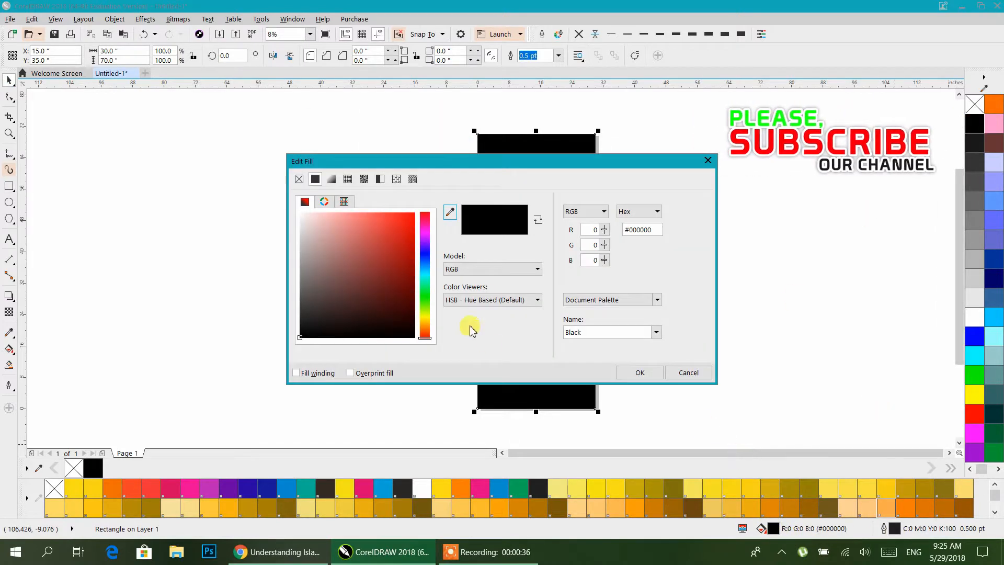
click(425, 301)
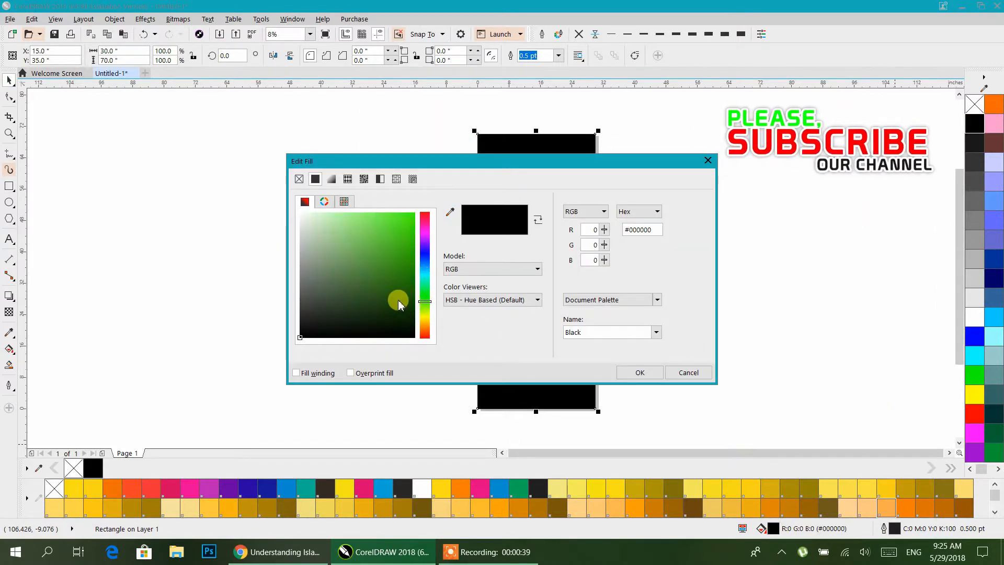
click(399, 310)
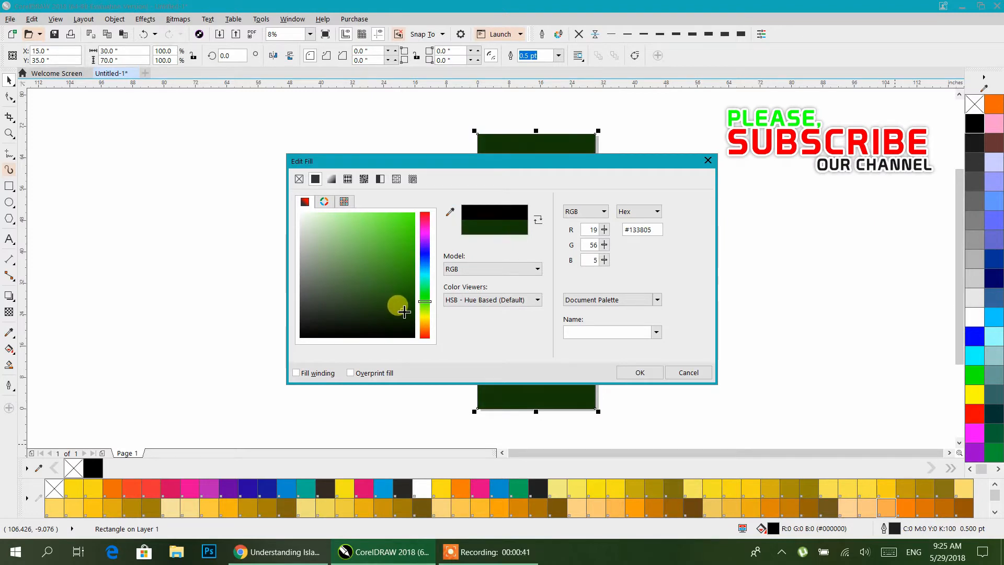
drag(406, 313, 406, 315)
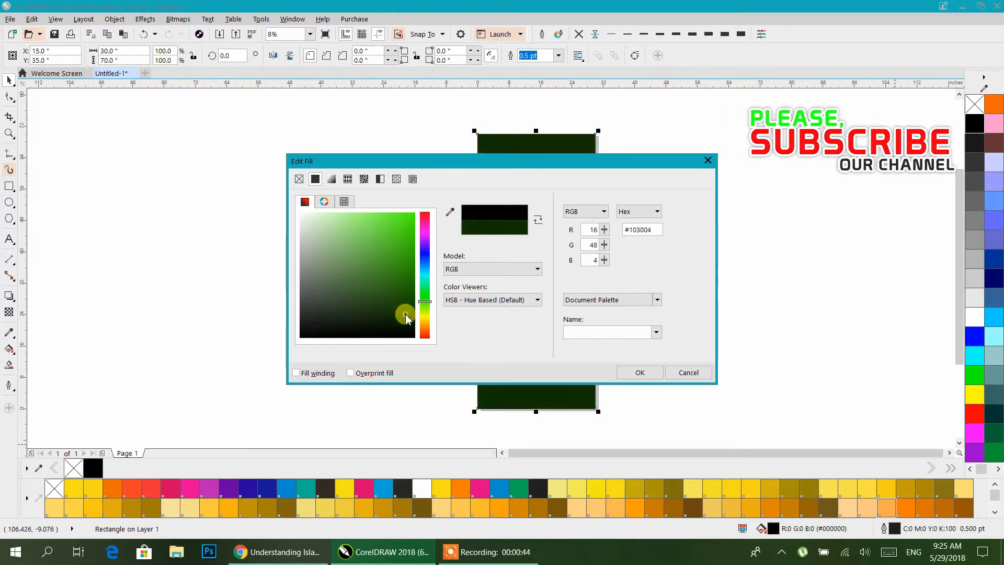
click(637, 229)
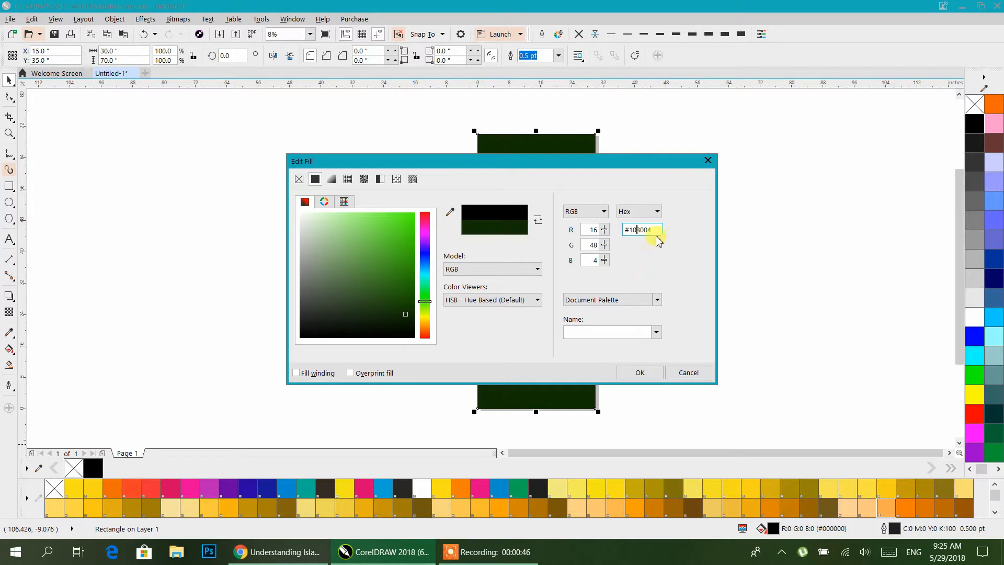
click(638, 372)
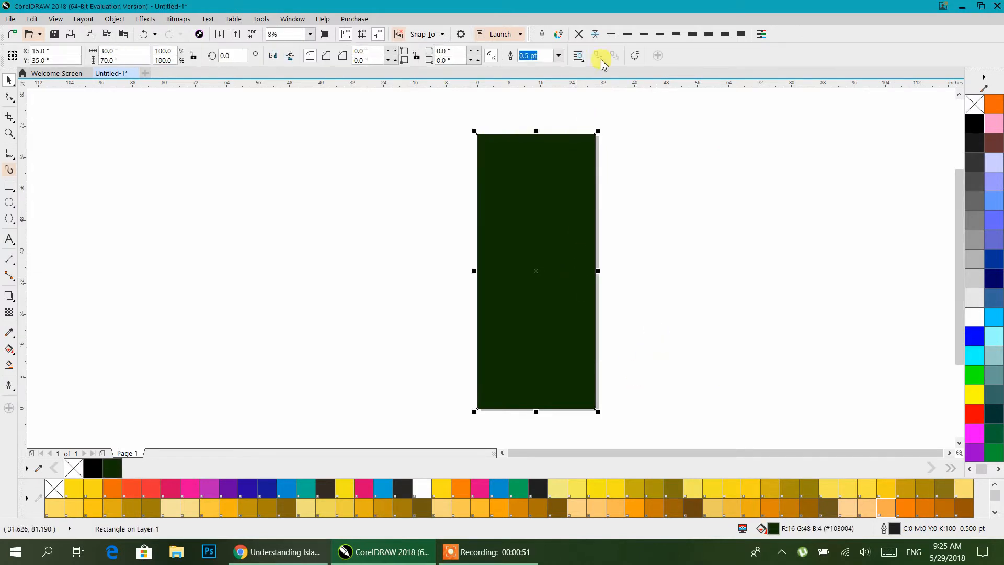
- Start an import and go to the Graphics > MSB Grafix > Islamic folder on drive D
right_click(642, 195)
click(664, 257)
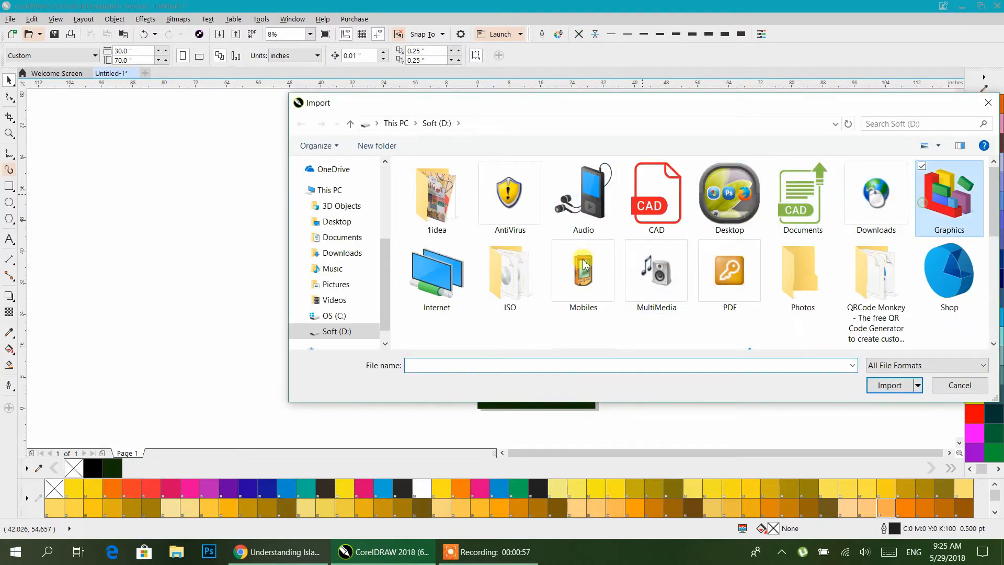
double_click(948, 196)
double_click(436, 274)
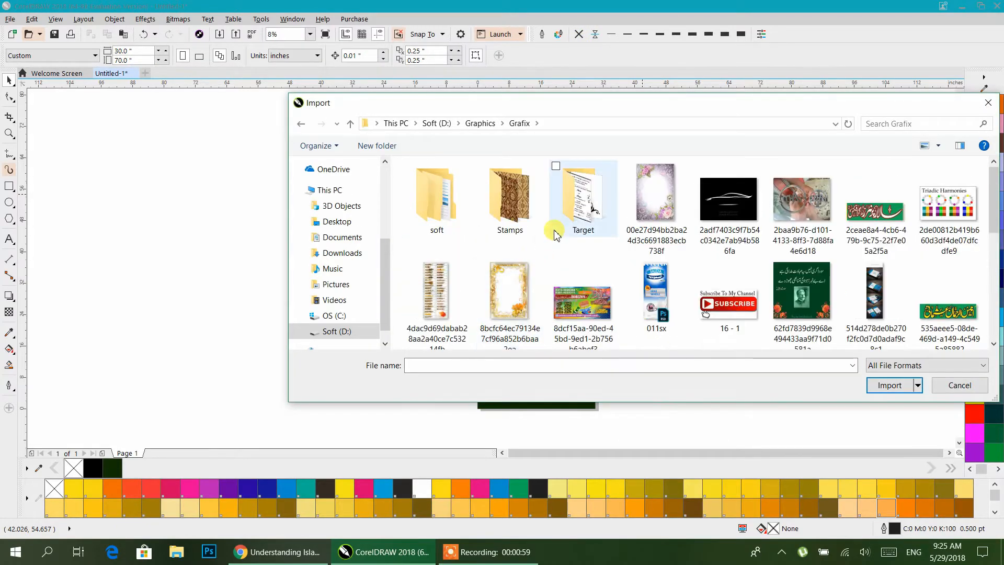
scroll(554, 234, down, 1)
scroll(556, 230, down, 2)
scroll(556, 225, up, 3)
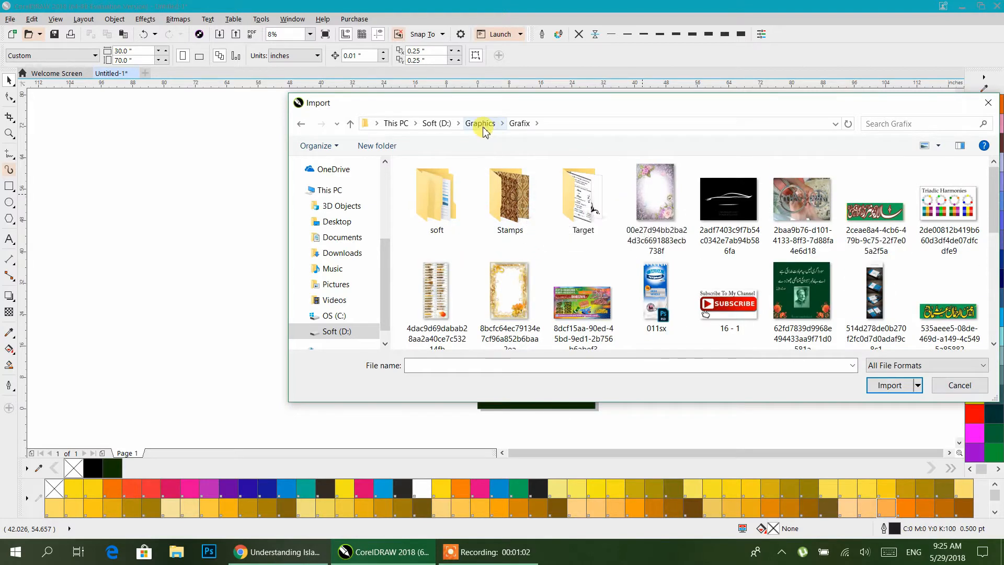
click(480, 123)
double_click(517, 277)
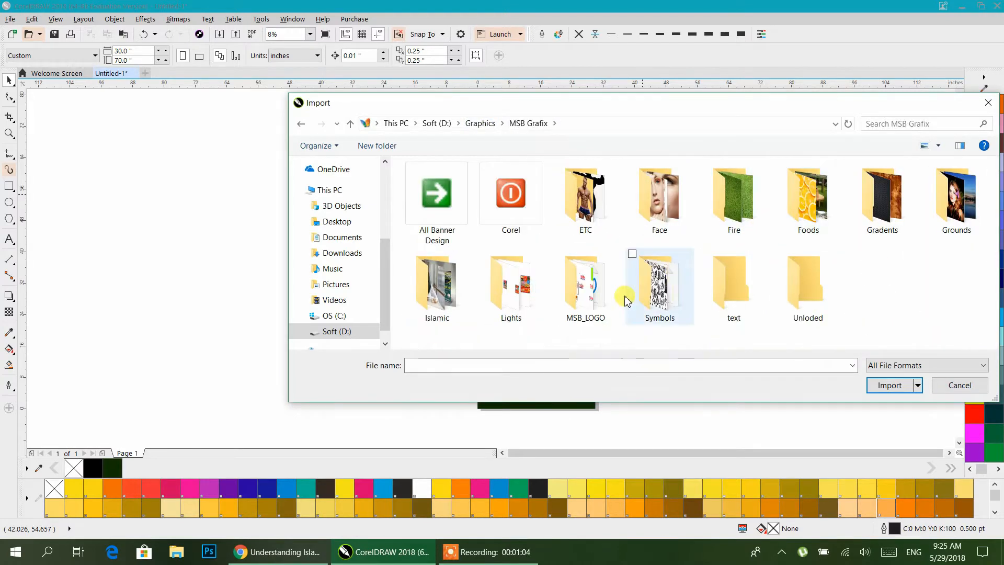
double_click(442, 288)
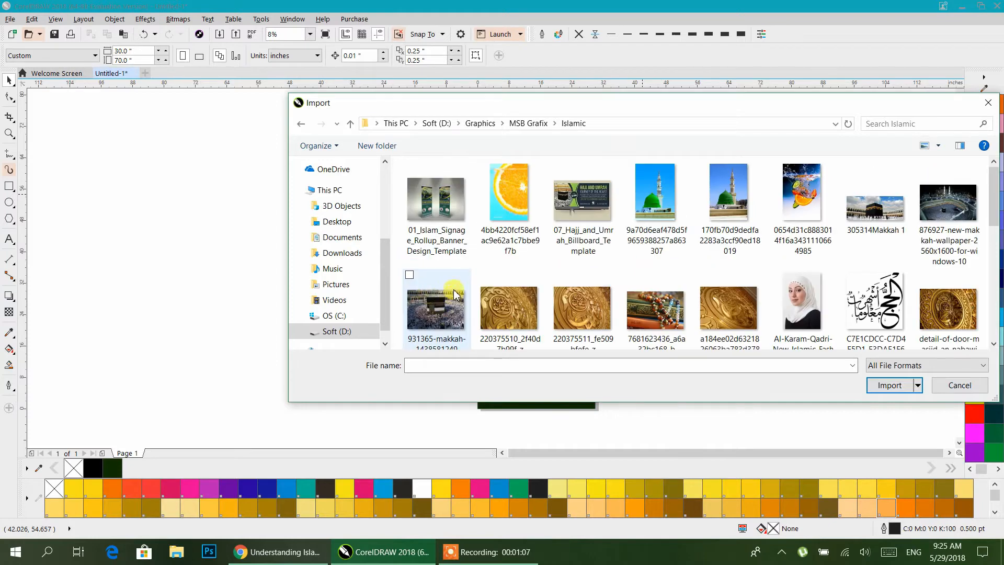
- Sort the files in the Islamic folder by type
right_click(486, 261)
mouse_move(439, 284)
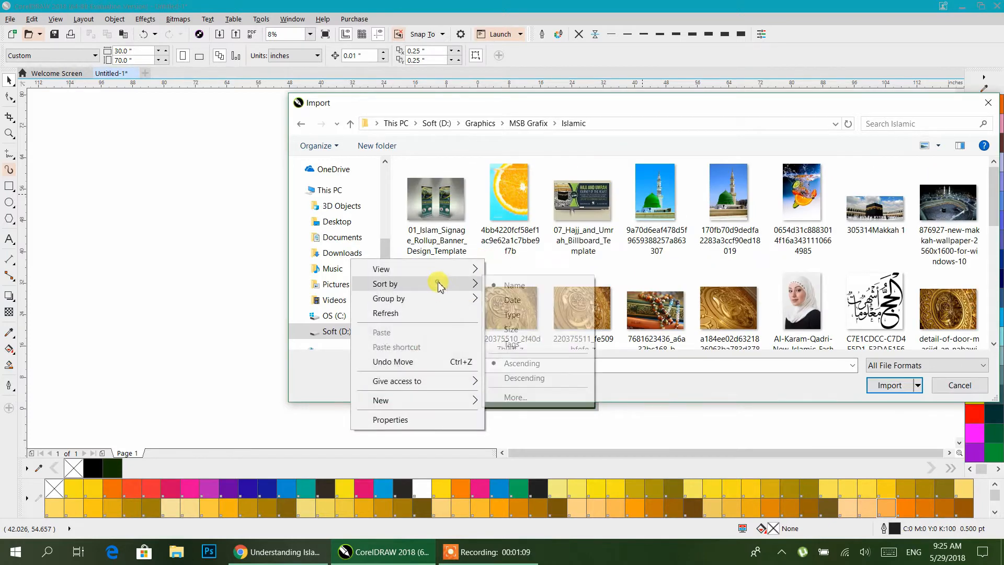
click(530, 315)
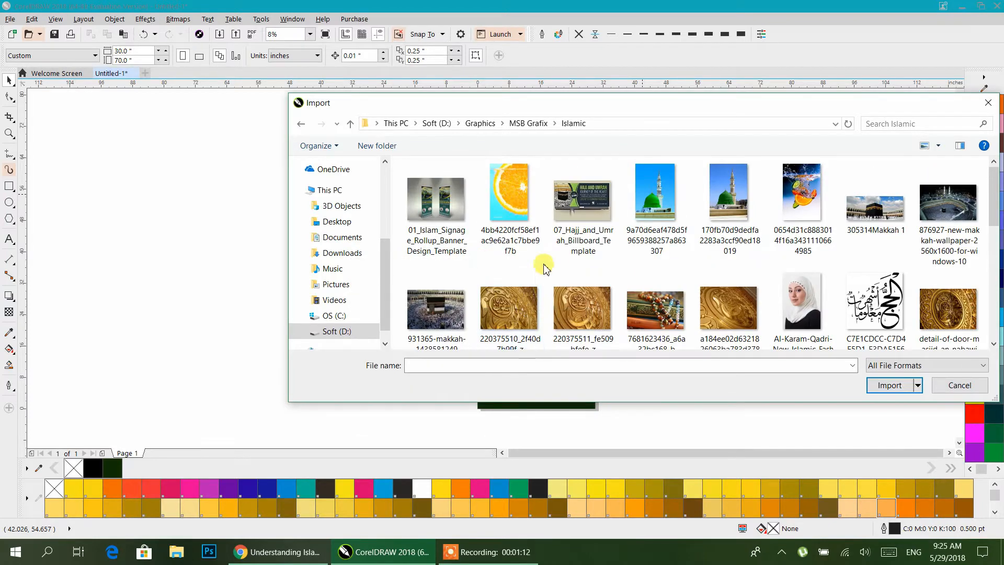
- Import the images IMAM_WM-72, model-2649605_960_720 and tumblr_lqgksf0djL1r21862o1_500 together
scroll(554, 263, down, 3)
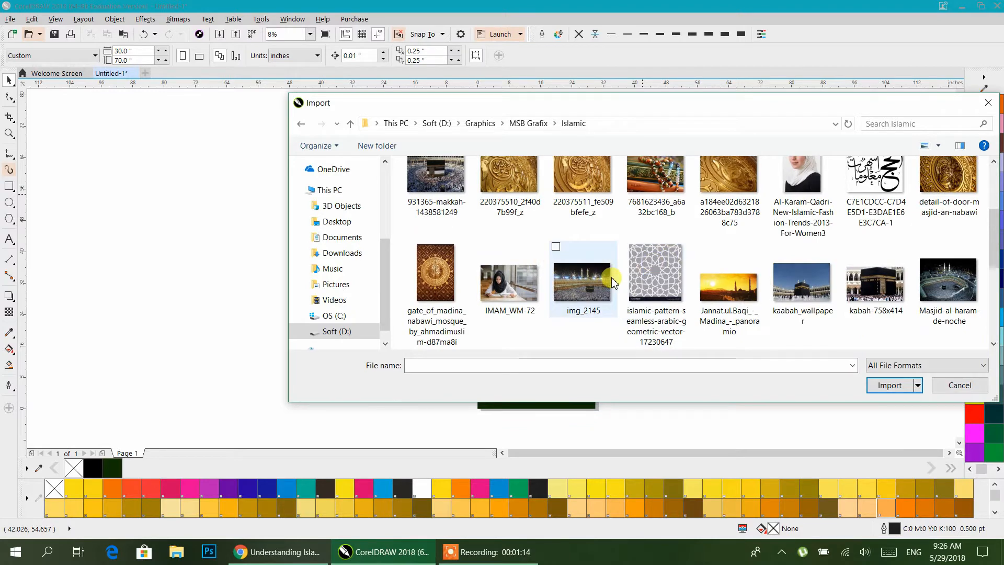
scroll(601, 285, down, 4)
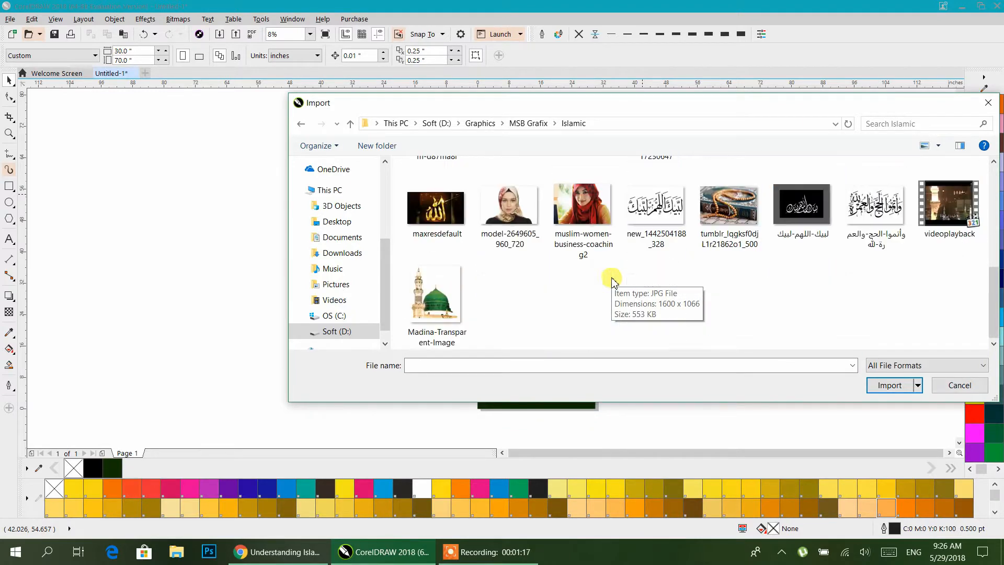
click(728, 242)
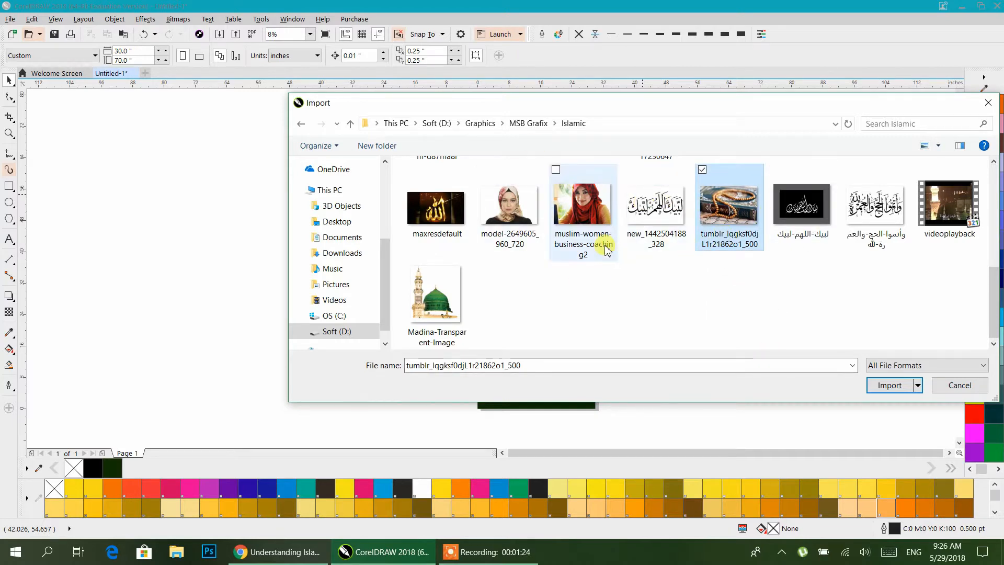
ctrl+click(529, 229)
scroll(576, 274, up, 2)
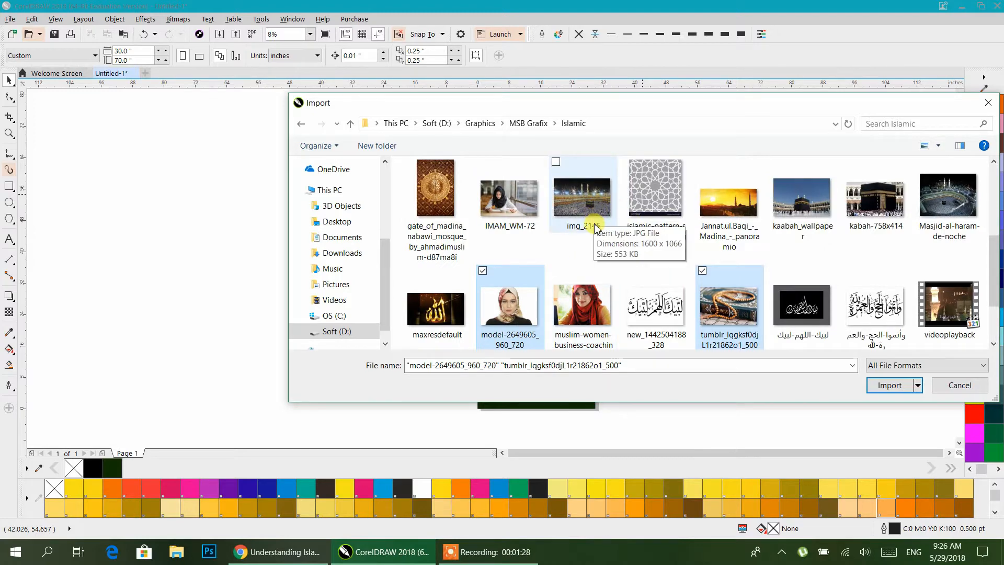
scroll(620, 243, up, 2)
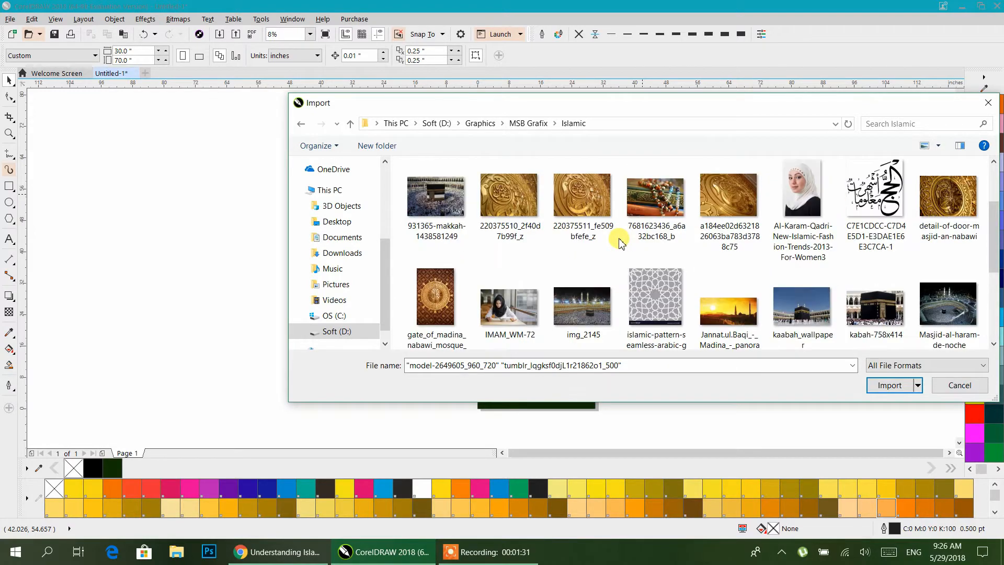
scroll(620, 243, up, 2)
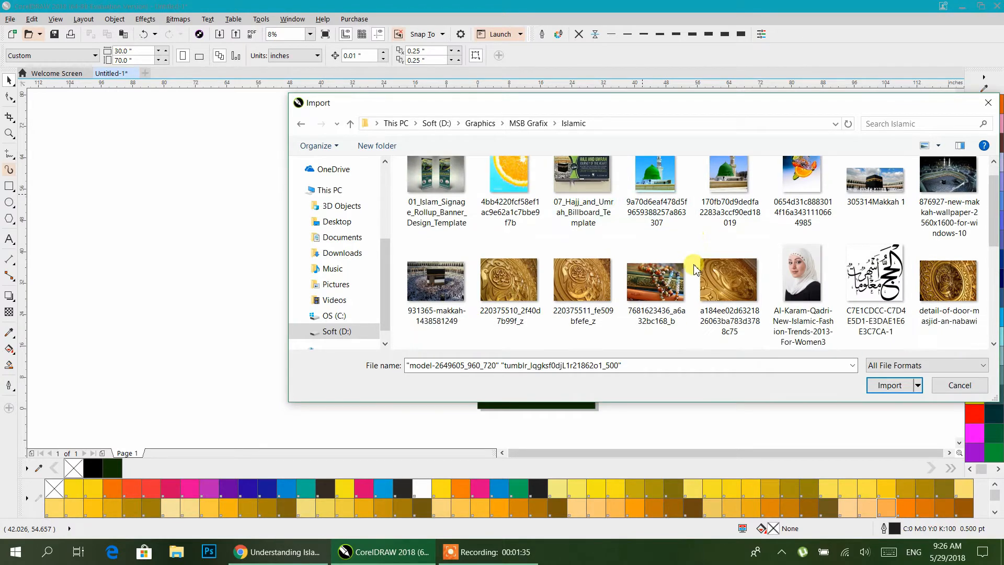
scroll(464, 271, down, 2)
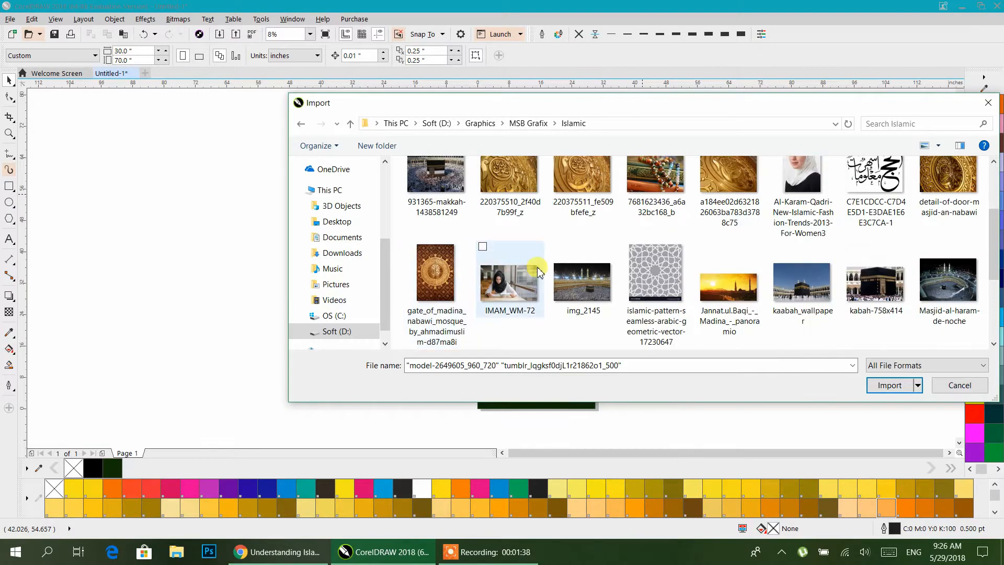
ctrl+click(518, 277)
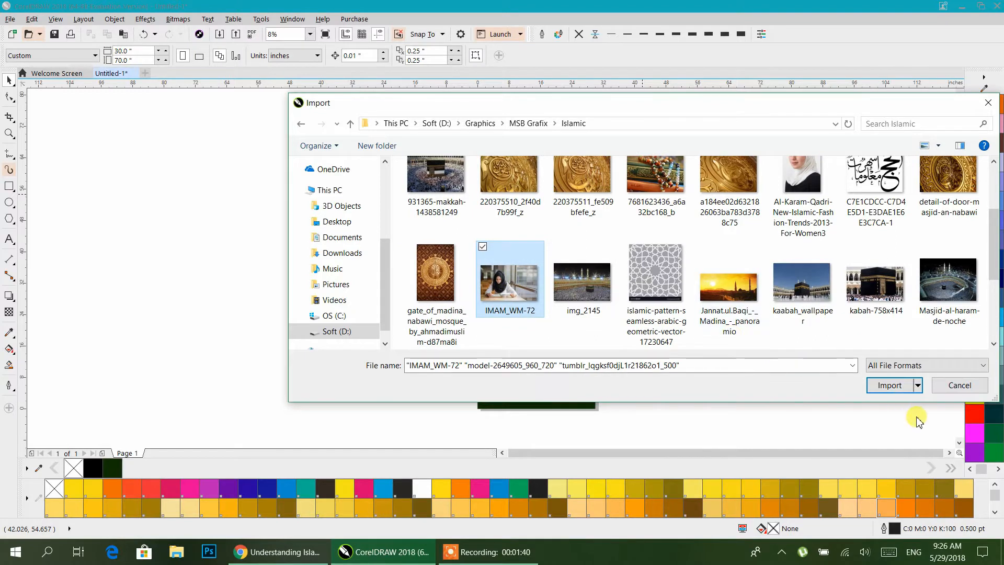
click(876, 386)
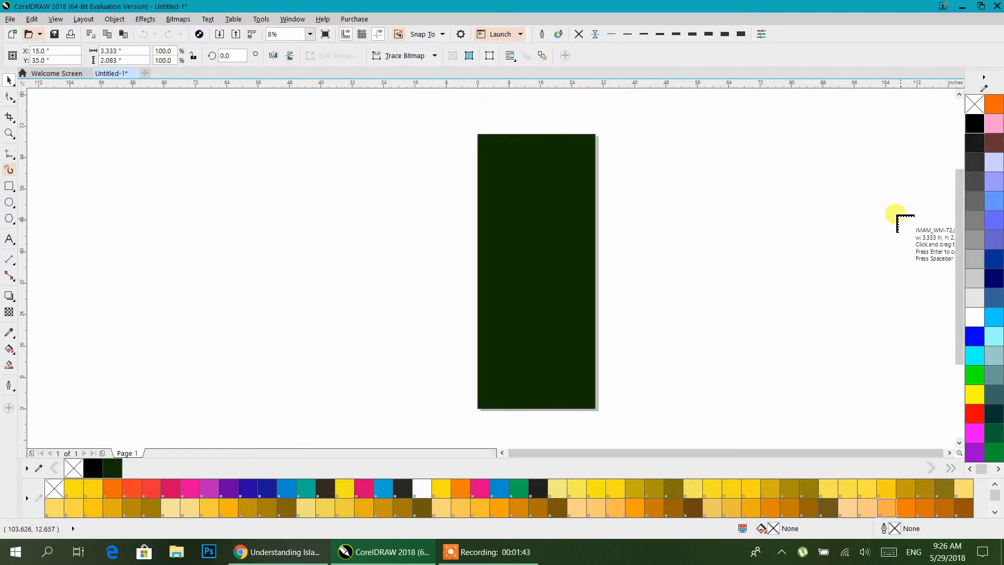
- Place the two photos of women small beside the banner and the prayer-bead photo larger below them
drag(641, 225, 692, 256)
drag(641, 277, 691, 313)
drag(627, 333, 782, 428)
- Scale the prayer-bead photo to about 32.7 × 21.9 inches and PowerClip it inside the dark green rectangle
drag(748, 398, 583, 197)
drag(457, 123, 469, 140)
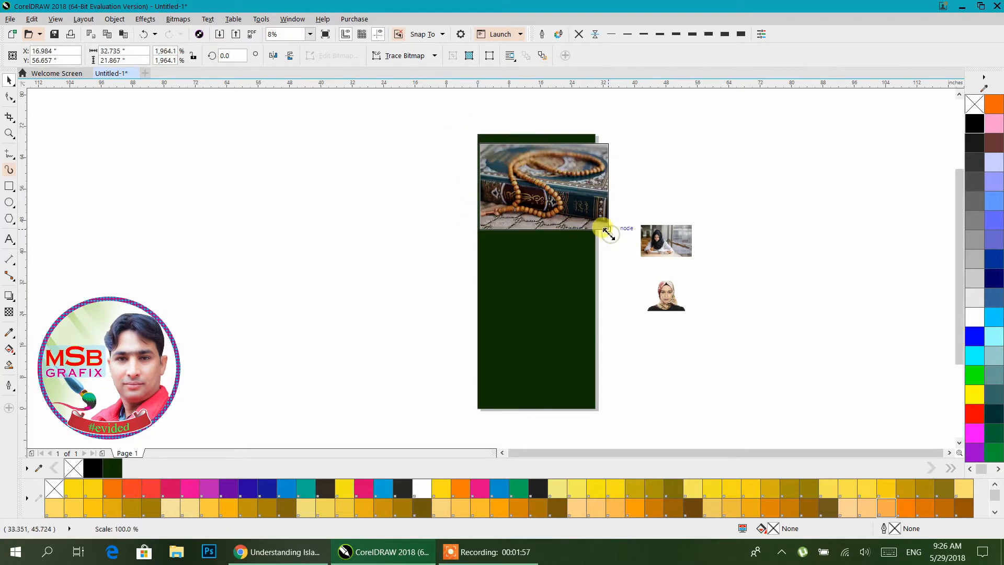
drag(571, 208, 704, 167)
drag(704, 165, 750, 180)
right_click(750, 181)
click(768, 189)
click(542, 162)
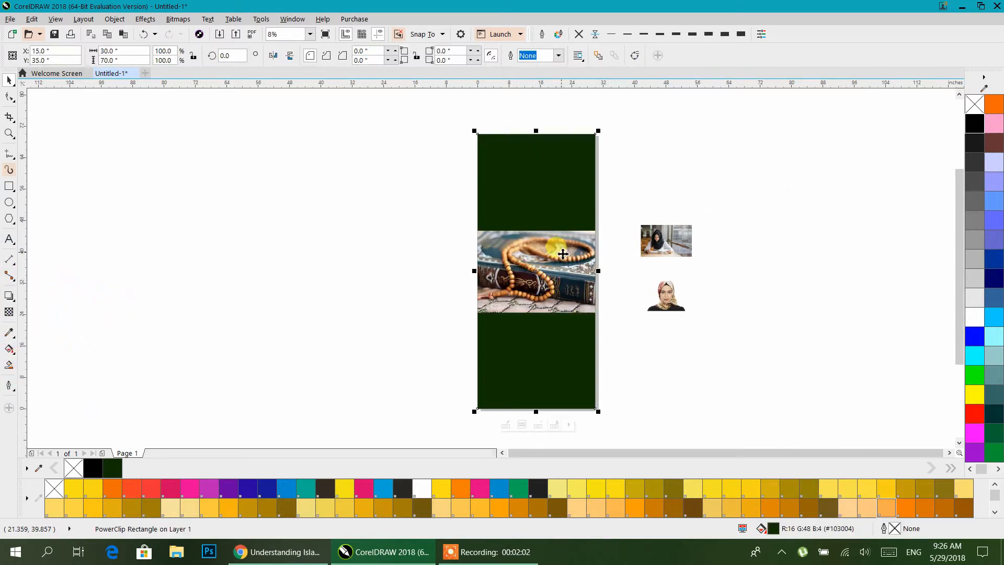
- Edit the PowerClip contents and move the prayer-bead photo up to the banner's top edge
double_click(560, 192)
drag(560, 261, 560, 164)
ctrl+click(651, 167)
click(652, 166)
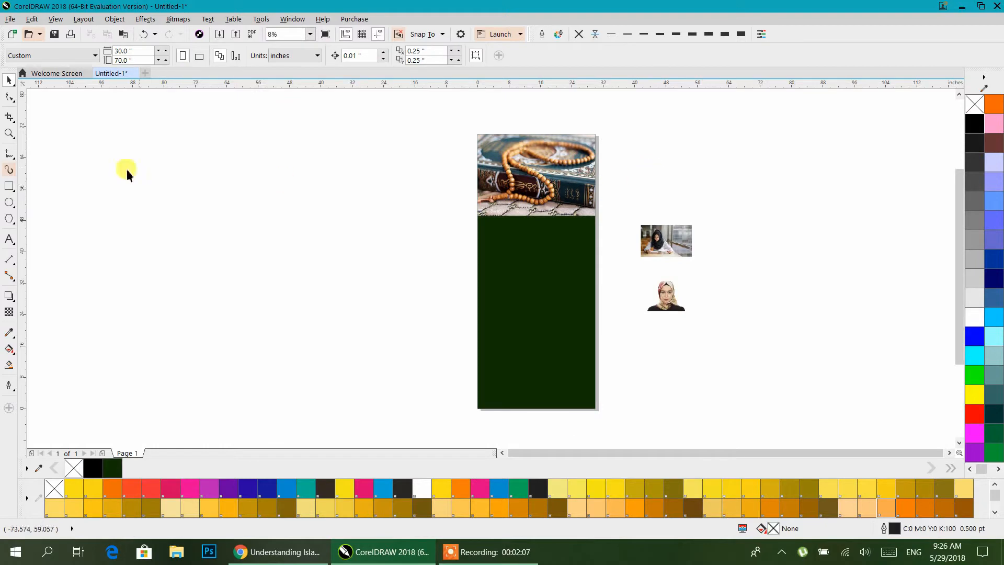
- Draw a full-width band about 30 × 9.3 inches just below the photo and fill it with PANTONE Yellow C
click(10, 186)
drag(478, 215, 594, 251)
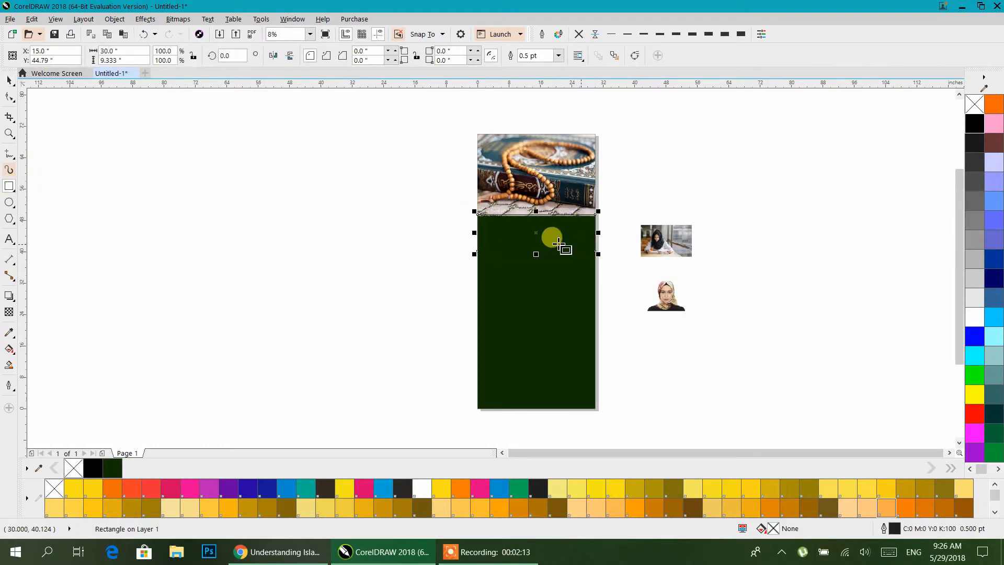
click(9, 79)
scroll(538, 225, up, 3)
drag(543, 229, 675, 316)
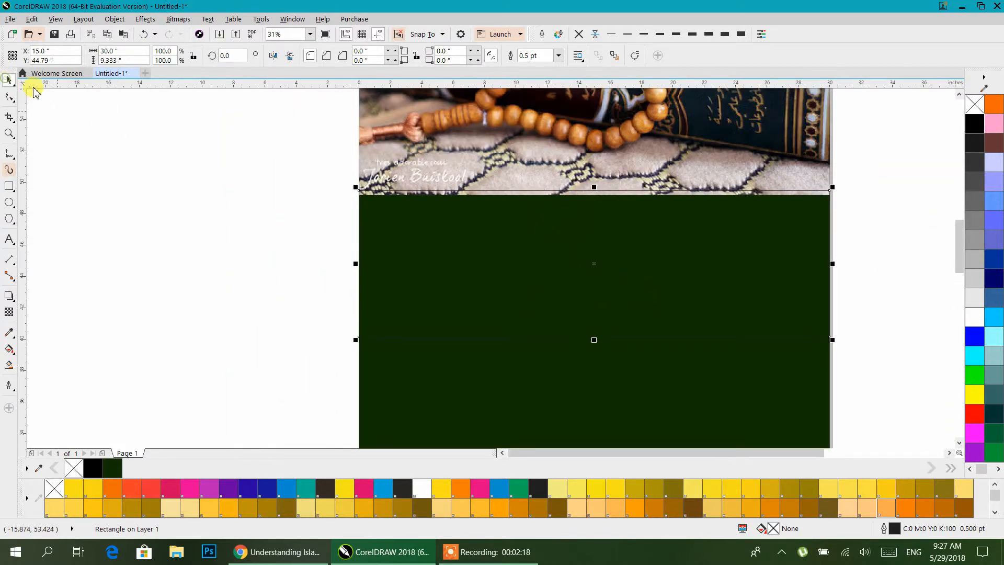
click(618, 490)
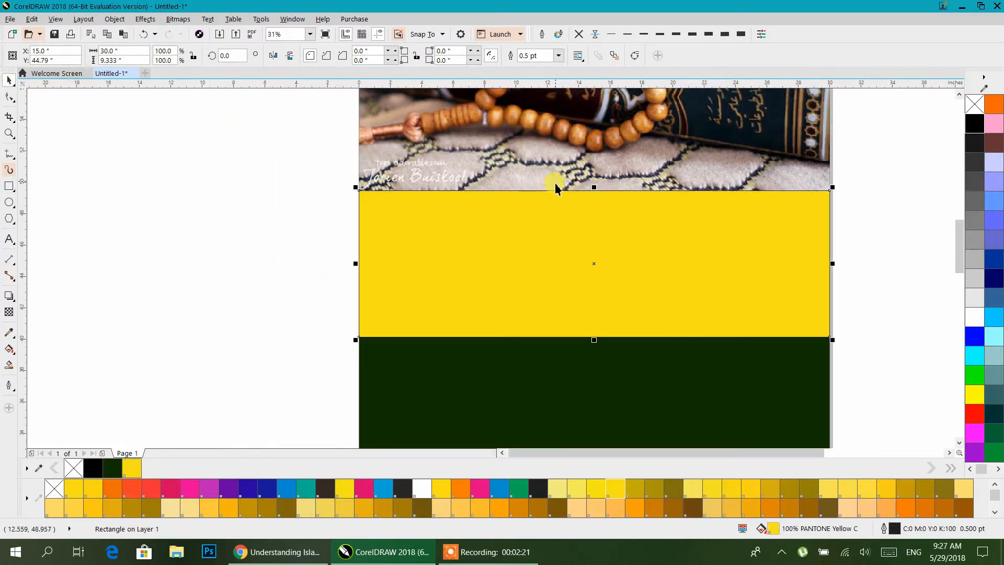
- Raise the yellow band's top and bottom edges and widen it past both banner sides, to about 32.7 × 9.0 inches
drag(595, 187, 595, 179)
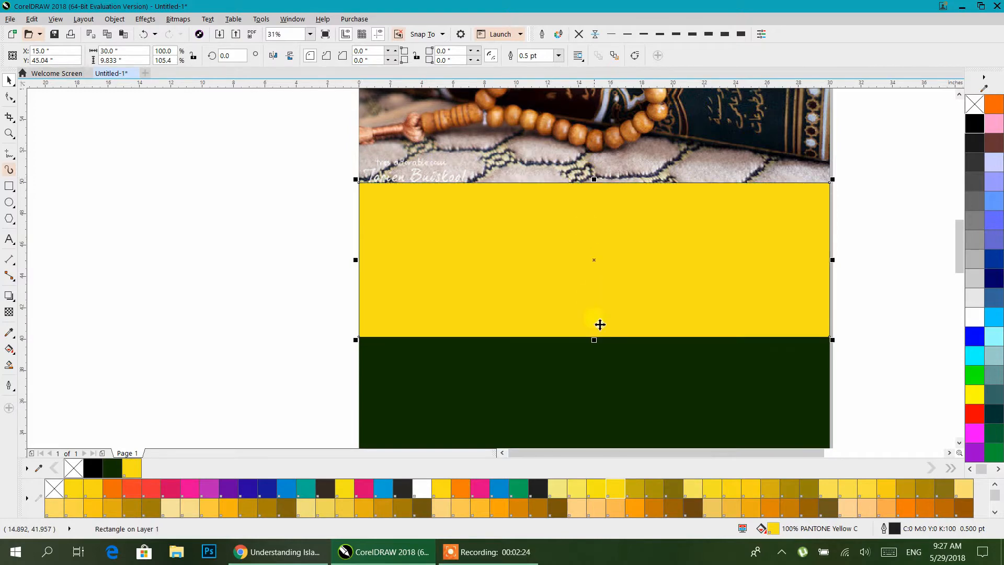
drag(598, 340, 598, 326)
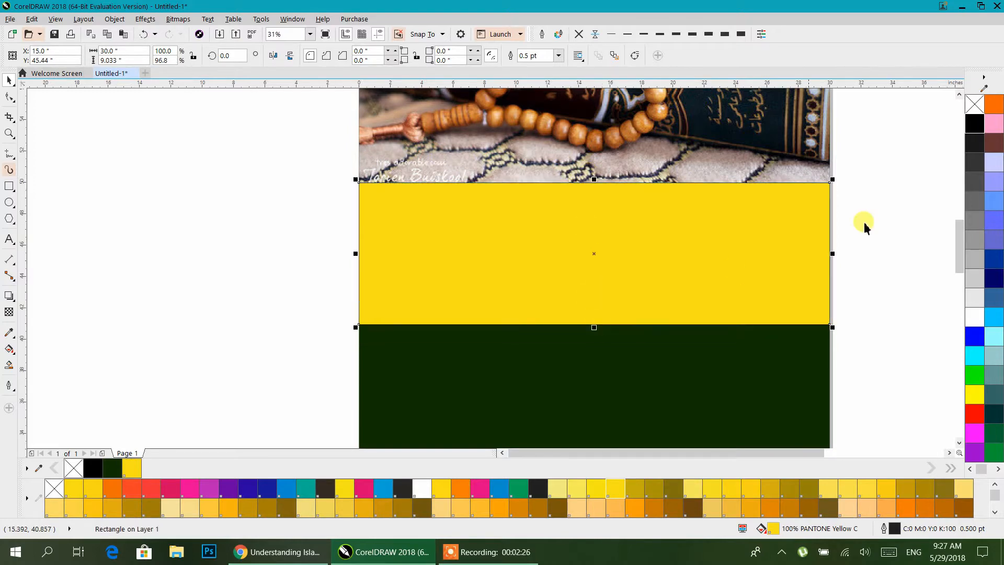
mouse_move(837, 254)
mouse_down()
mouse_move(858, 255)
mouse_move(847, 260)
mouse_up()
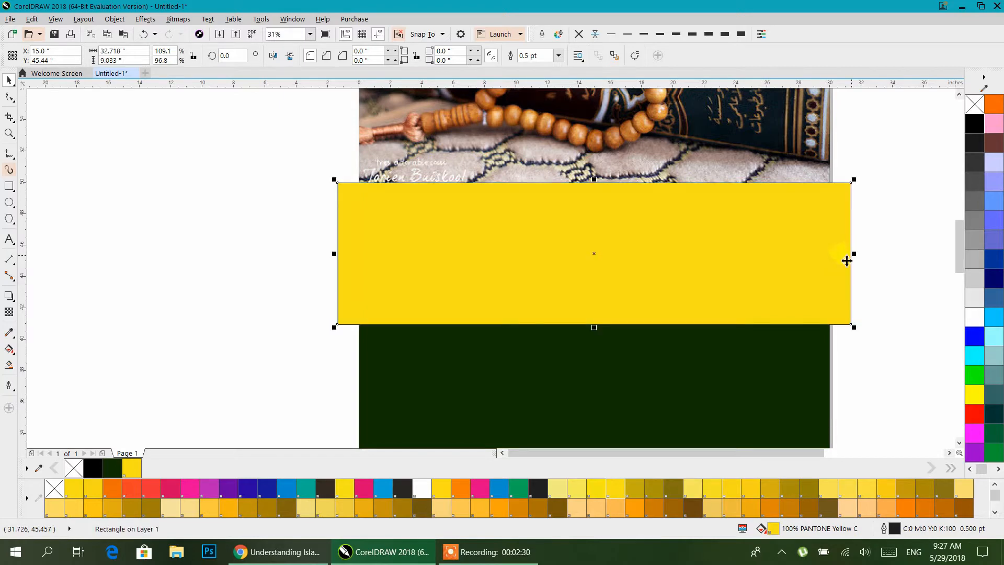
- Remove the yellow band's outline and PowerClip the band inside the dark green banner rectangle
click(577, 34)
right_click(564, 232)
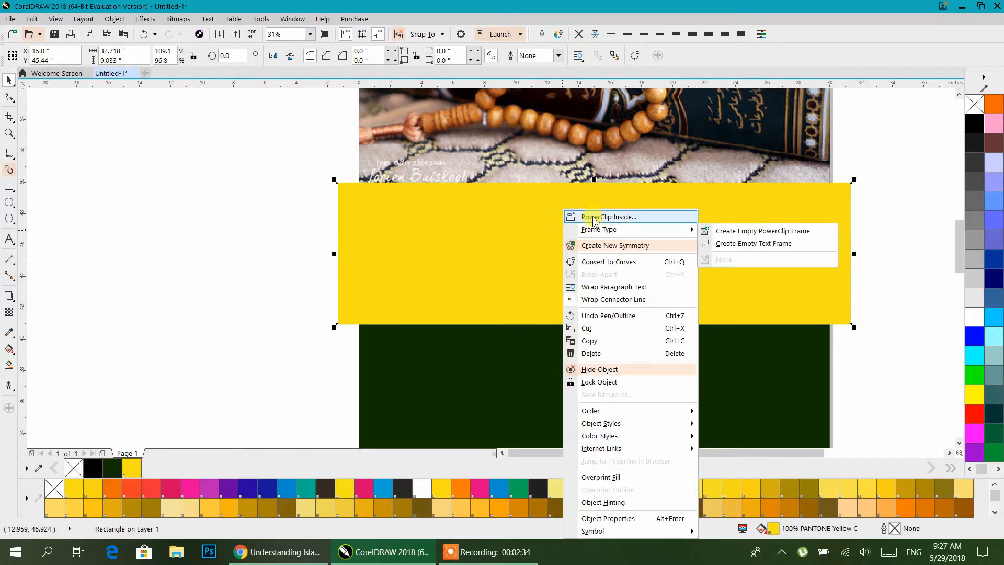
click(576, 166)
click(574, 356)
scroll(634, 276, down, 2)
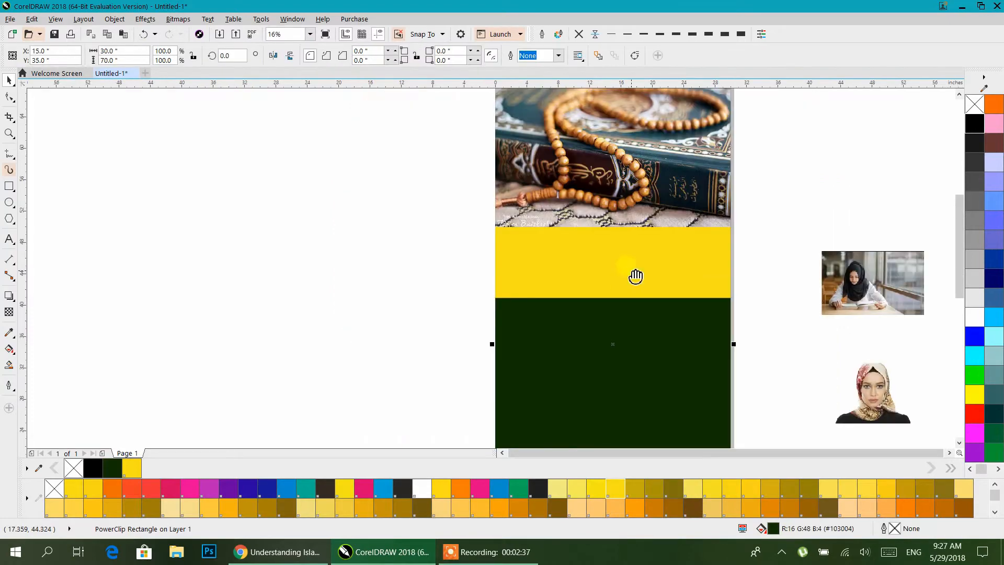
- Open the desktop text file islam and copy its first three lines, from "overview and learn about" to "islamic thoughts and modren science"
click(770, 268)
click(392, 552)
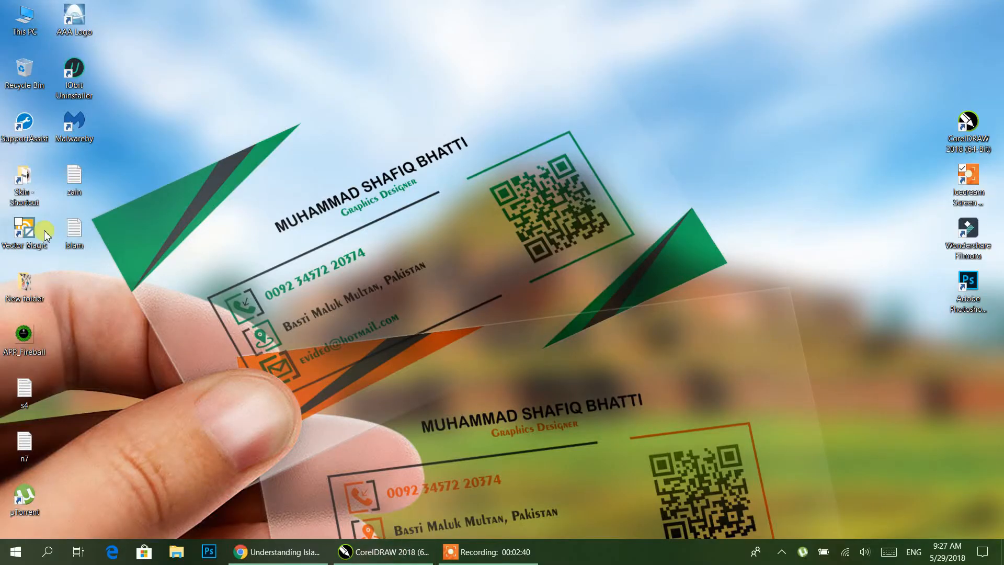
double_click(74, 230)
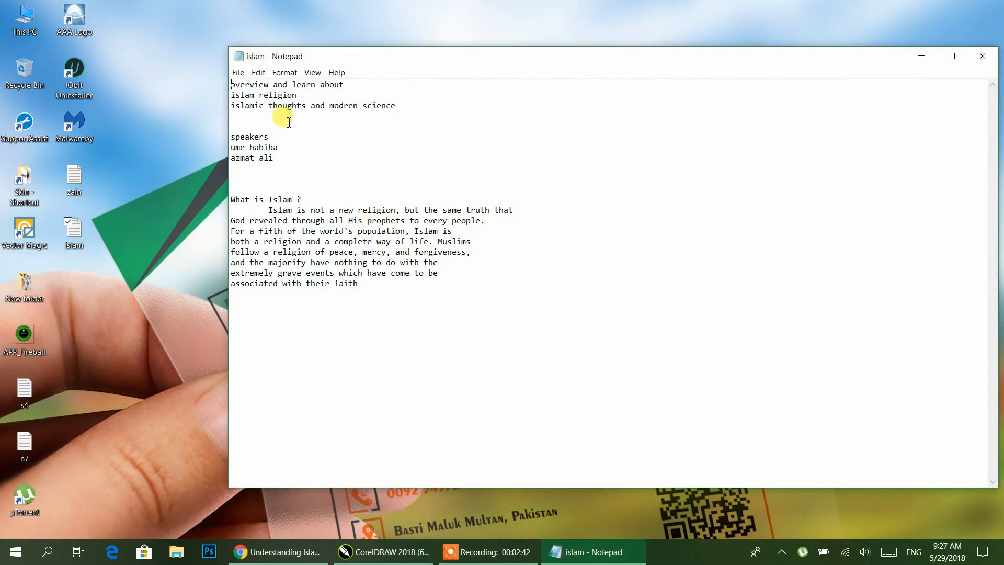
drag(353, 87, 237, 91)
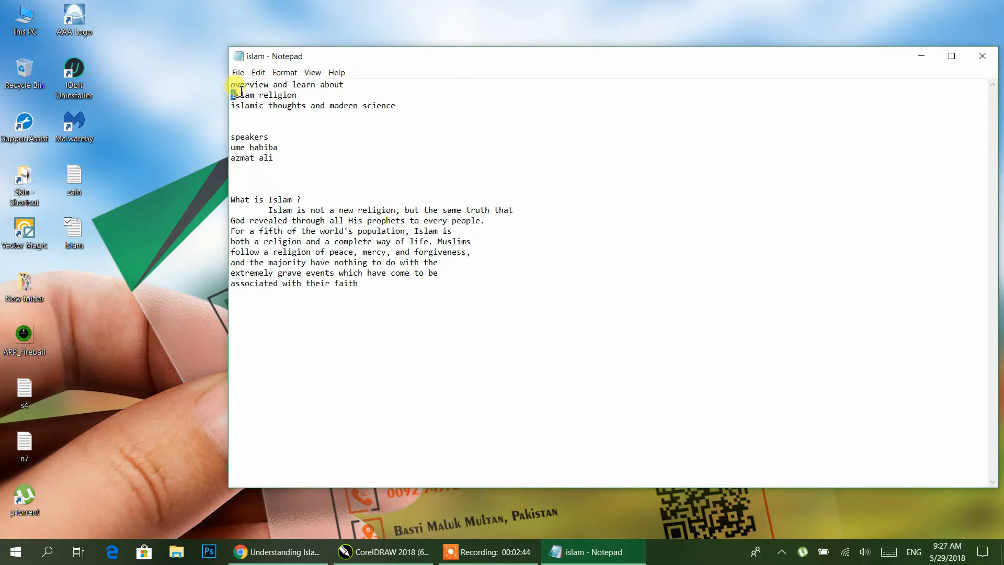
drag(400, 107, 252, 87)
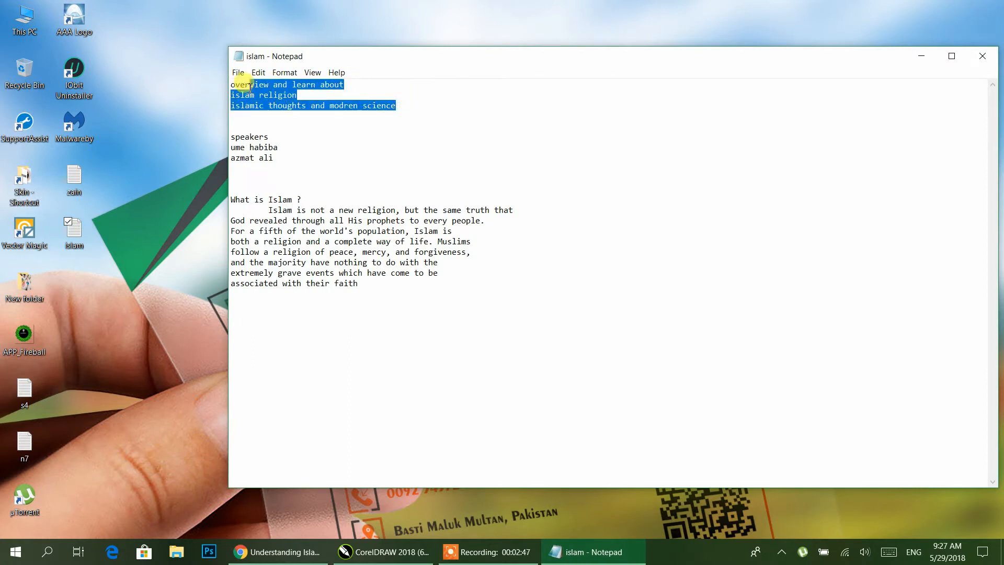
right_click(238, 89)
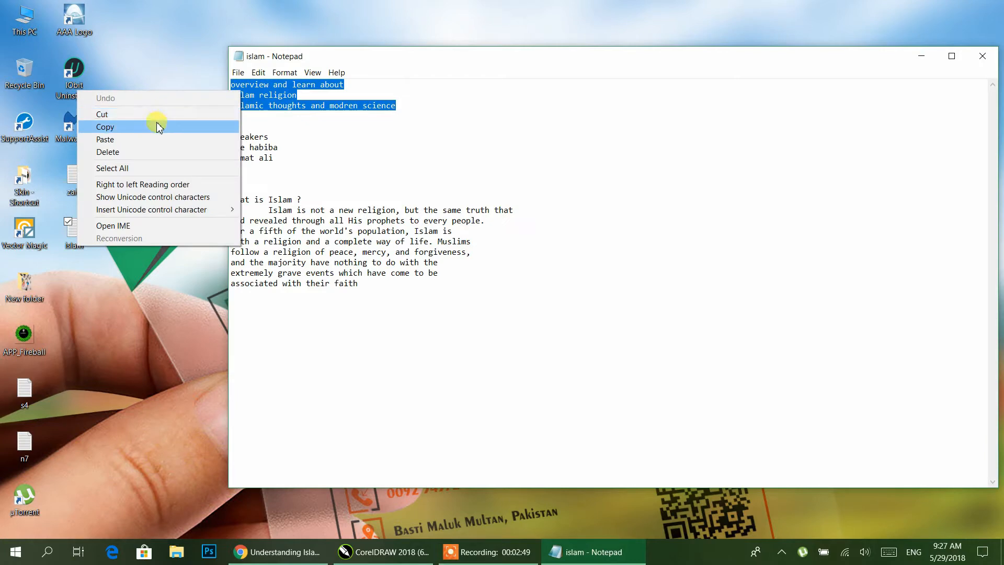
click(157, 128)
click(922, 66)
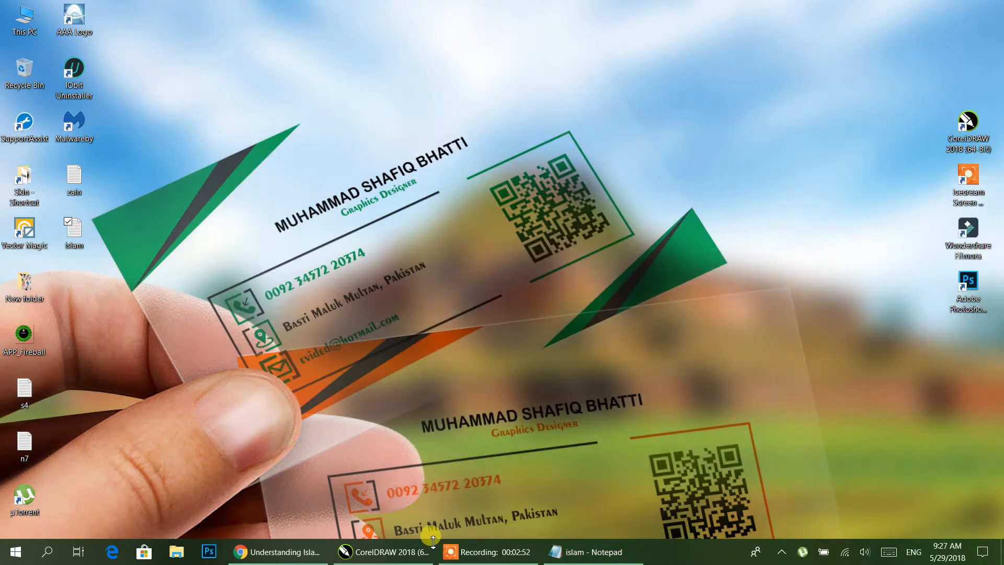
- Back in CorelDRAW, paste the copied lines as artistic text beside the banner, enlarge them to about 151 pt and break them into separate lines
click(413, 550)
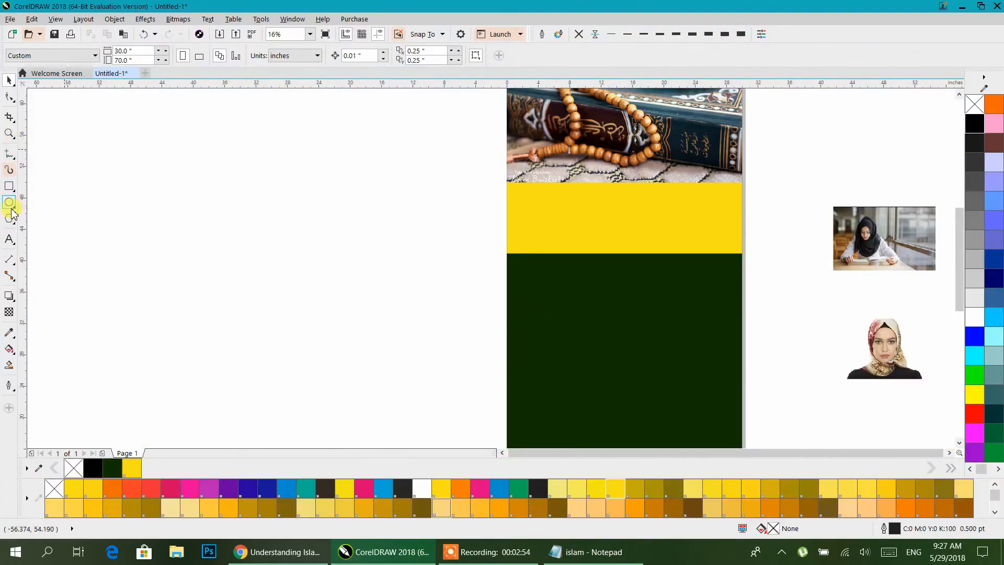
key(F8)
click(219, 247)
key(ctrl+v)
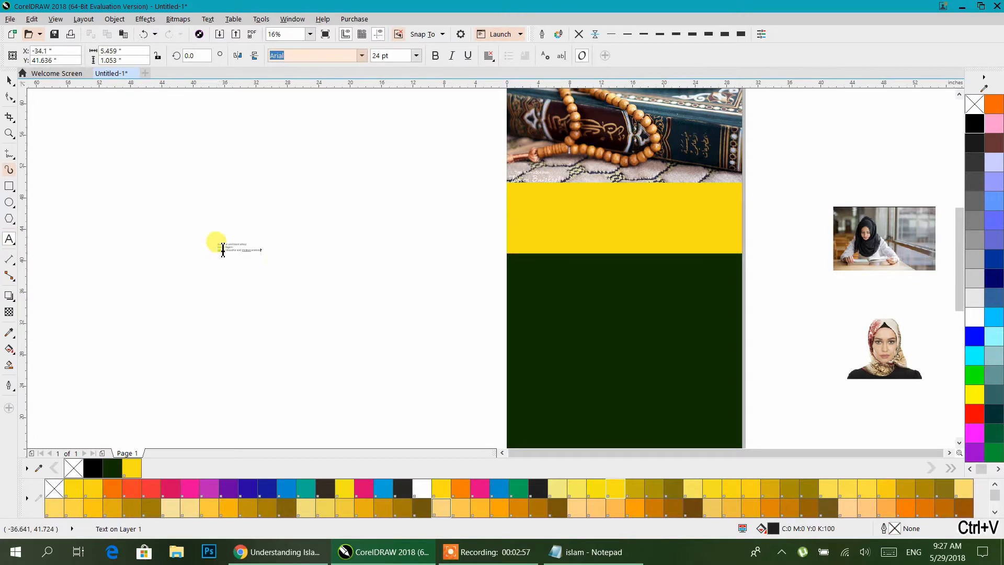
drag(268, 258, 489, 363)
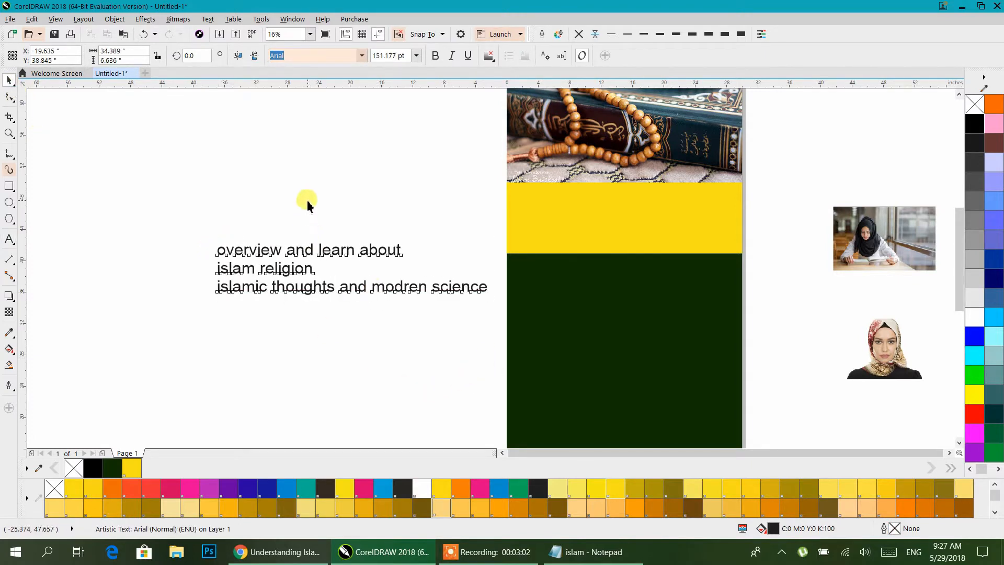
key(ctrl+k)
click(336, 172)
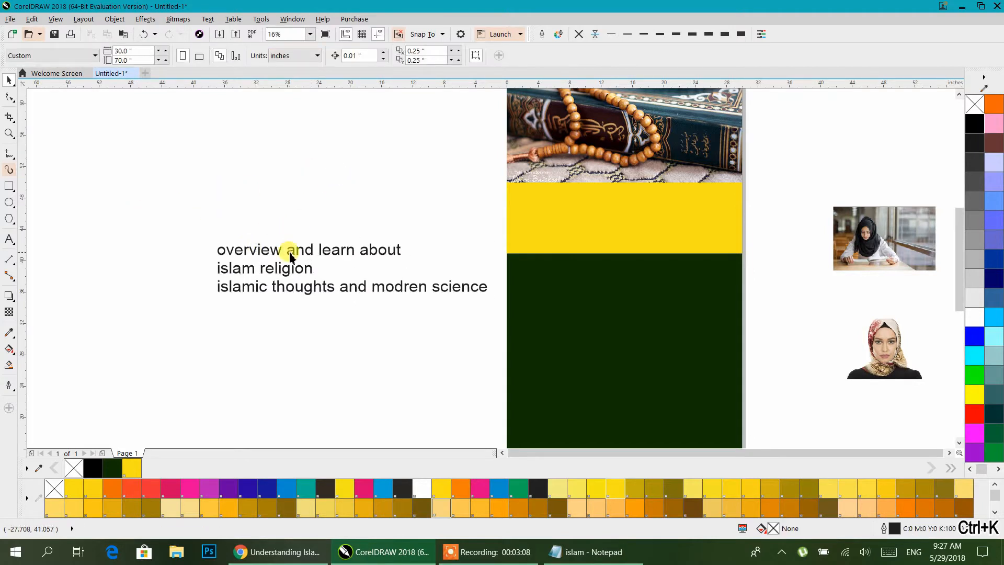
- Move the line "overview and learn about" onto the upper part of the yellow band and change it to uppercase
drag(292, 256, 599, 204)
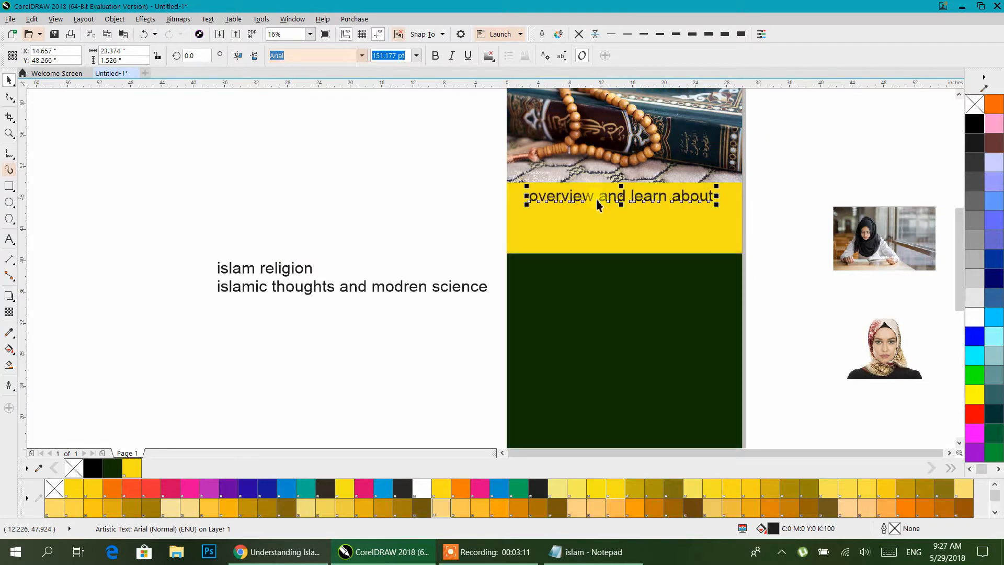
click(212, 20)
click(245, 293)
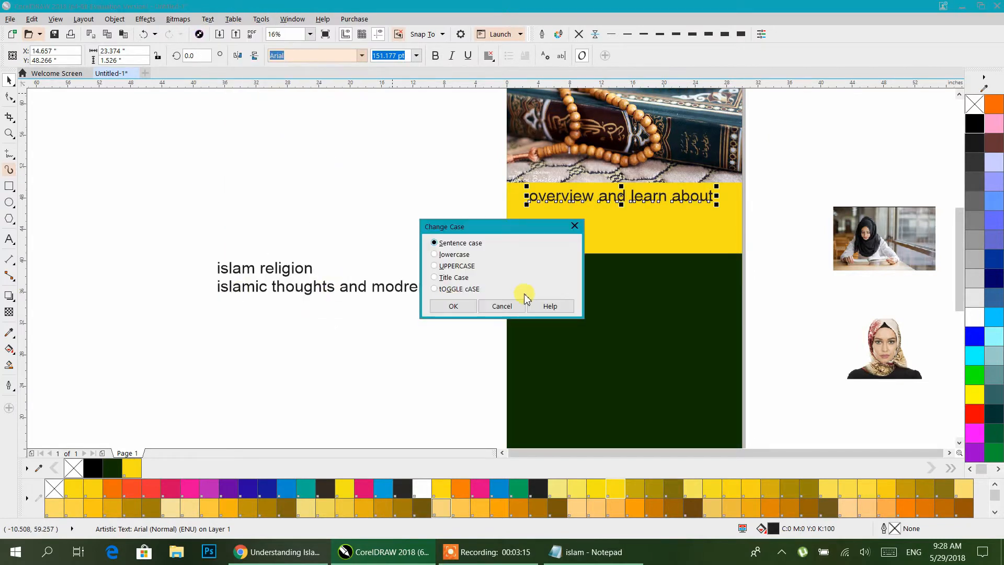
click(452, 307)
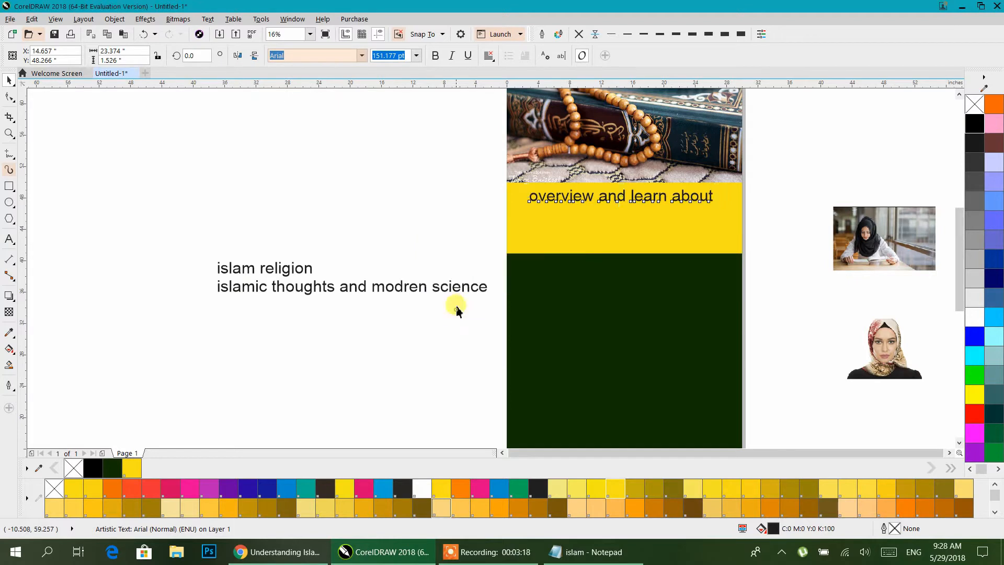
- Shrink the OVERVIEW AND LEARN ABOUT heading to about 130 pt bold and centre it horizontally on the banner
drag(781, 204, 748, 207)
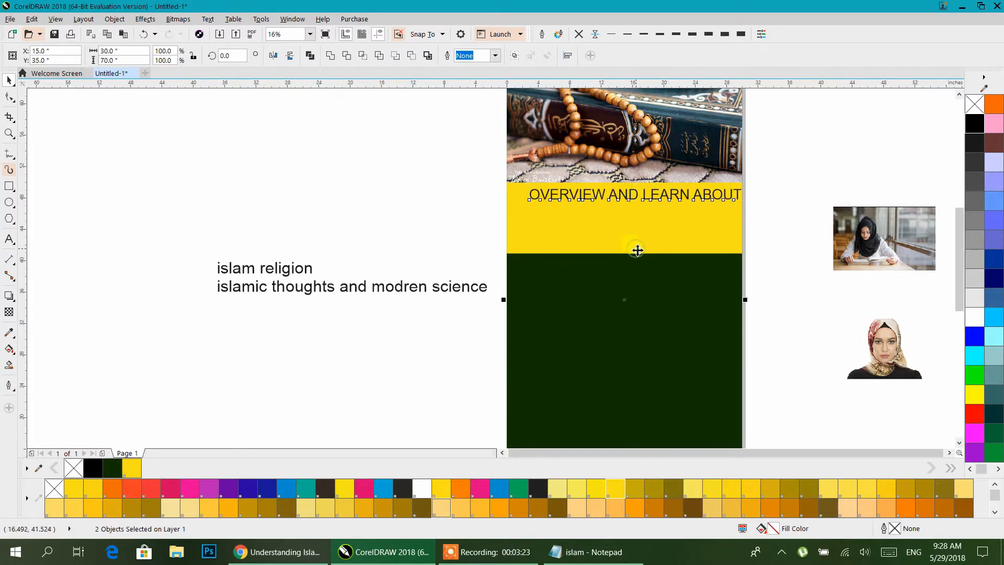
drag(637, 249, 628, 249)
click(387, 204)
click(564, 197)
click(391, 56)
click(438, 57)
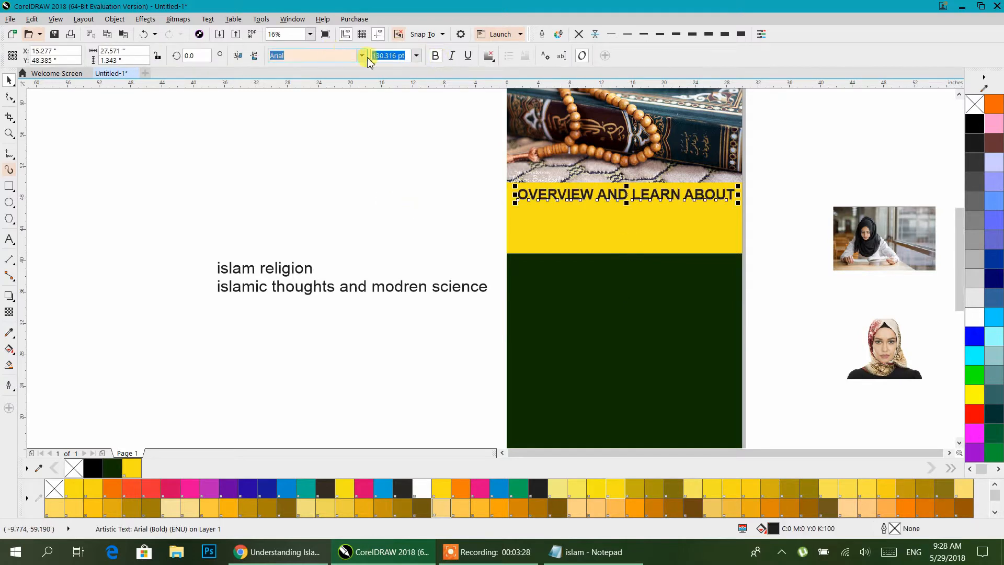
click(574, 260)
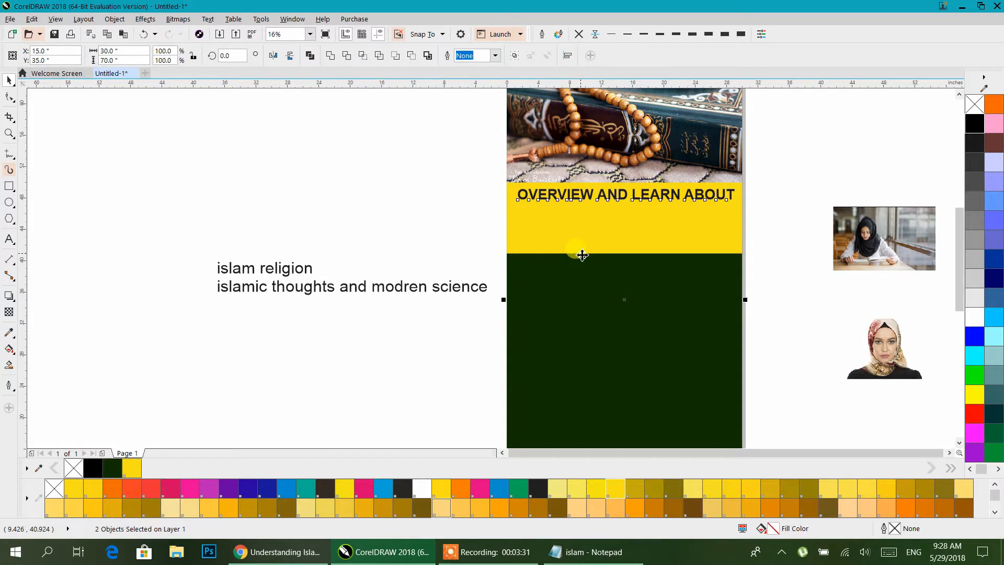
click(441, 194)
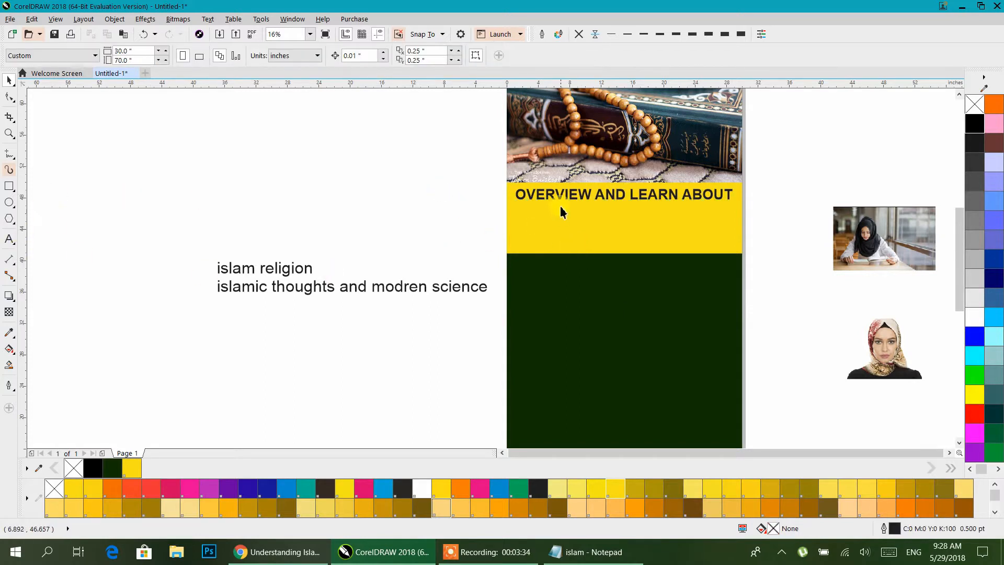
- Edit the PowerClip contents and raise the yellow band's bottom edge to just below the heading text
double_click(551, 227)
click(552, 234)
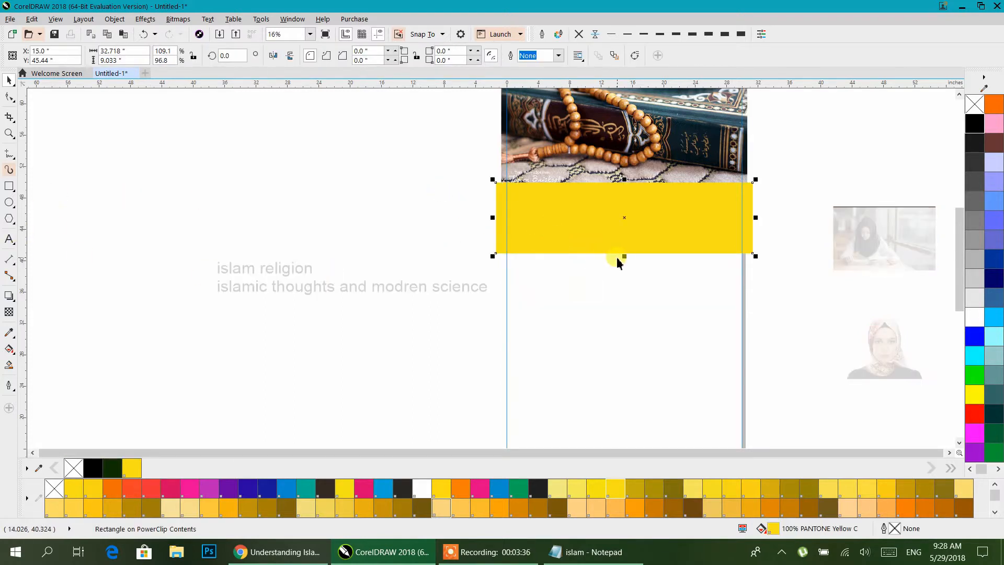
drag(625, 257, 657, 211)
ctrl+click(419, 196)
- Nudge the OVERVIEW AND LEARN ABOUT heading down slightly so it sits in the middle of the yellow band's height
scroll(593, 194, up, 4)
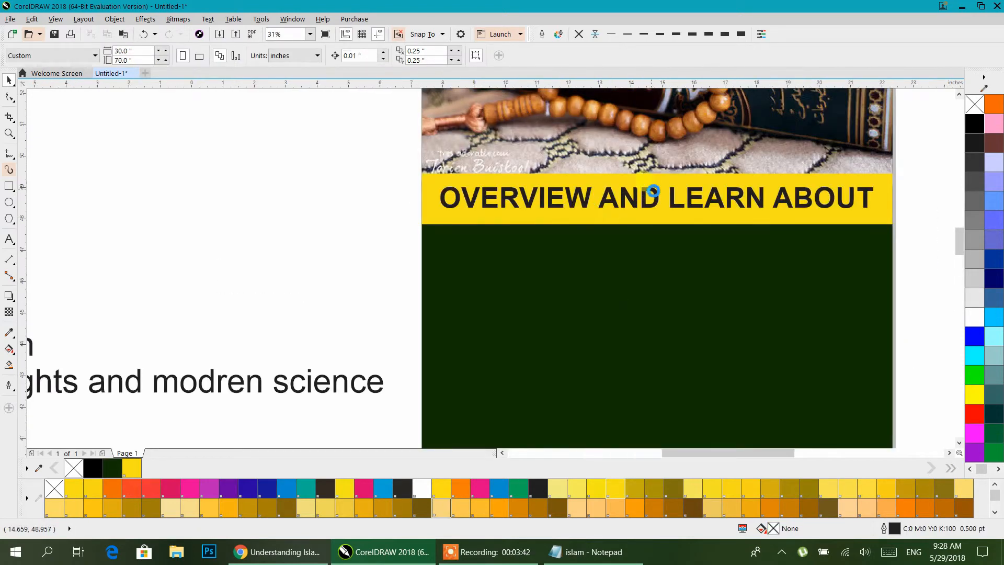
mouse_move(598, 206)
mouse_down()
mouse_move(611, 215)
mouse_move(587, 213)
mouse_up()
scroll(408, 153, down, 1)
drag(408, 153, 456, 175)
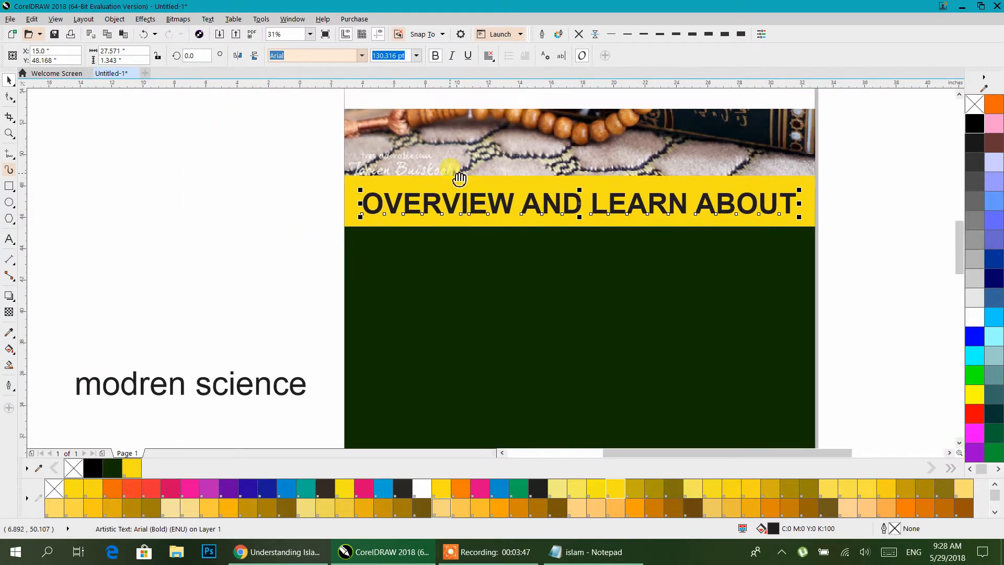
click(849, 201)
- Set the line "islam religion" in the Impact font and change it to uppercase
scroll(278, 231, down, 1)
drag(258, 231, 494, 259)
click(321, 318)
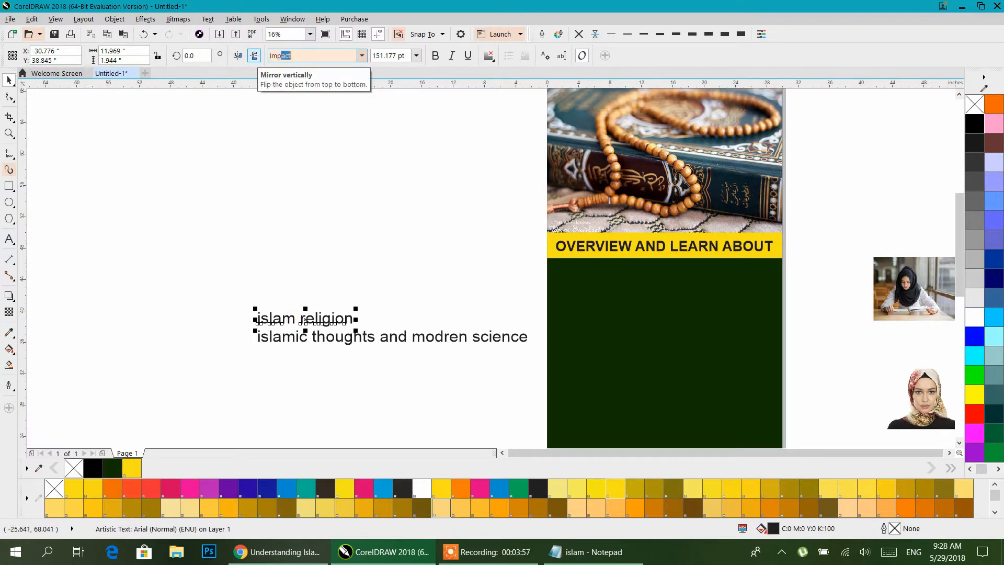
key(Return)
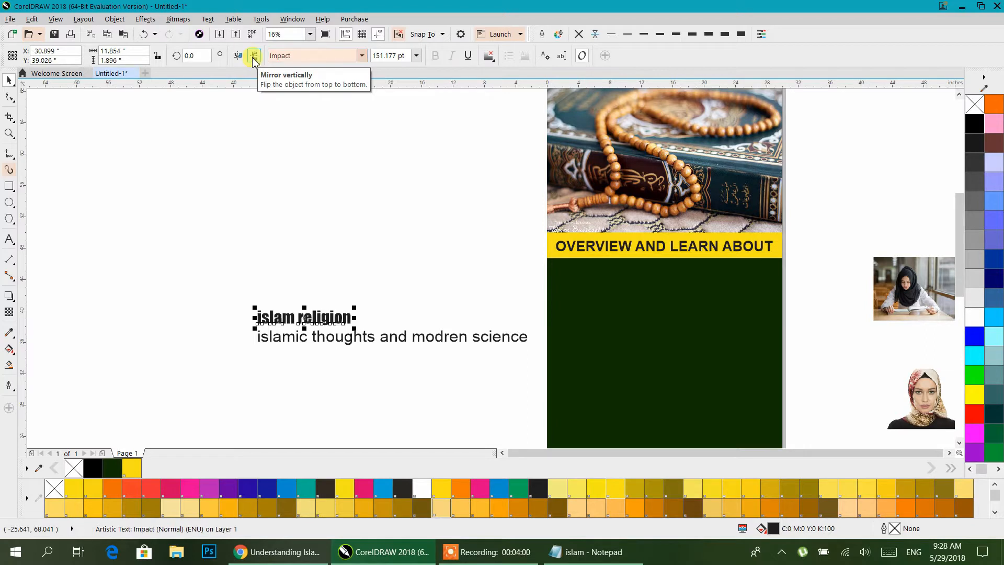
drag(180, 244, 509, 388)
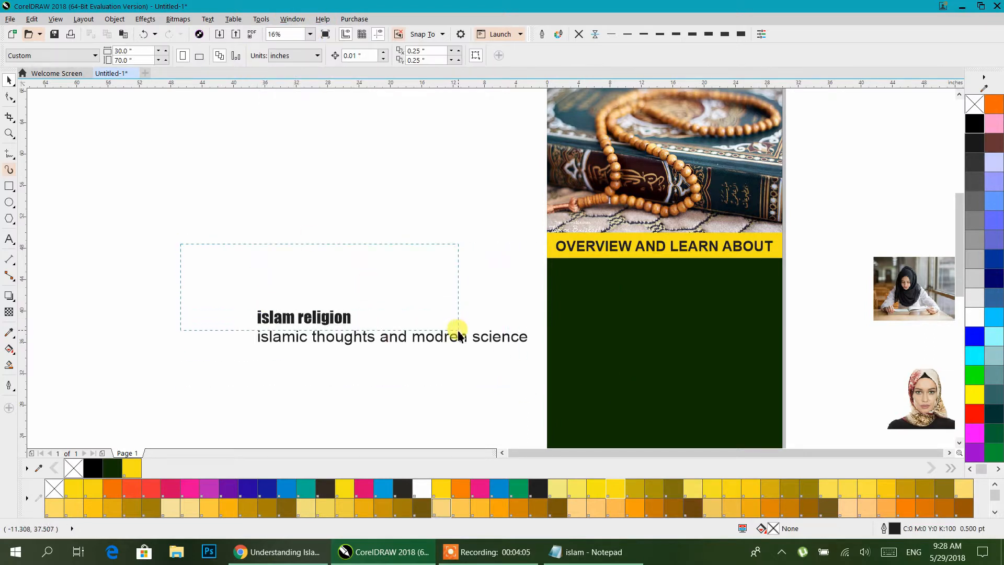
drag(457, 331, 457, 330)
click(261, 19)
mouse_move(233, 19)
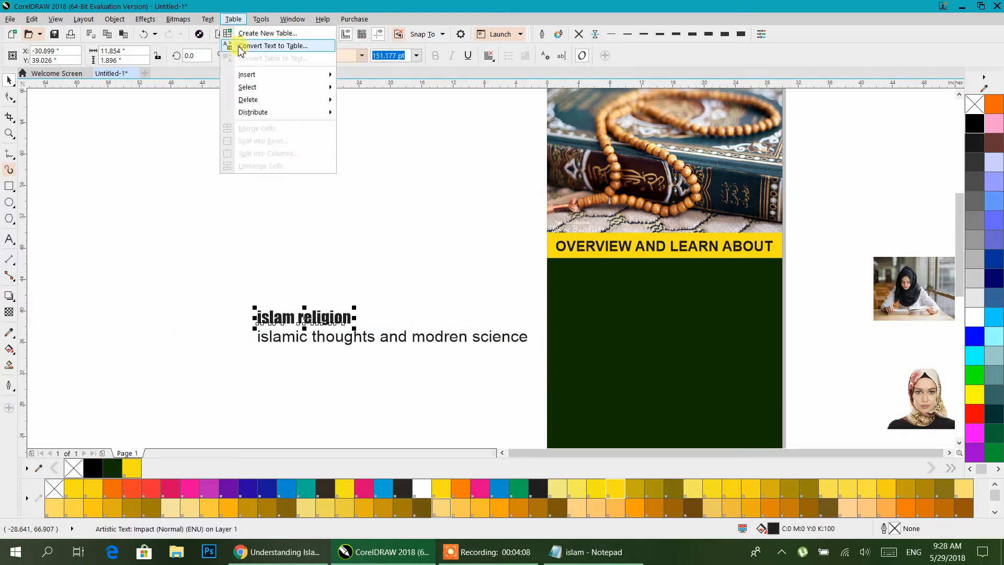
click(250, 291)
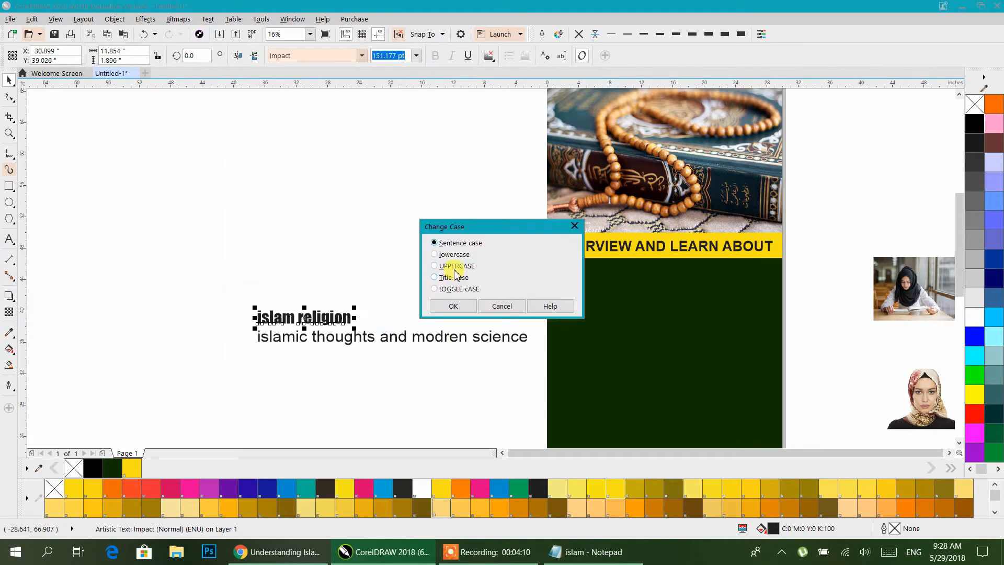
click(453, 307)
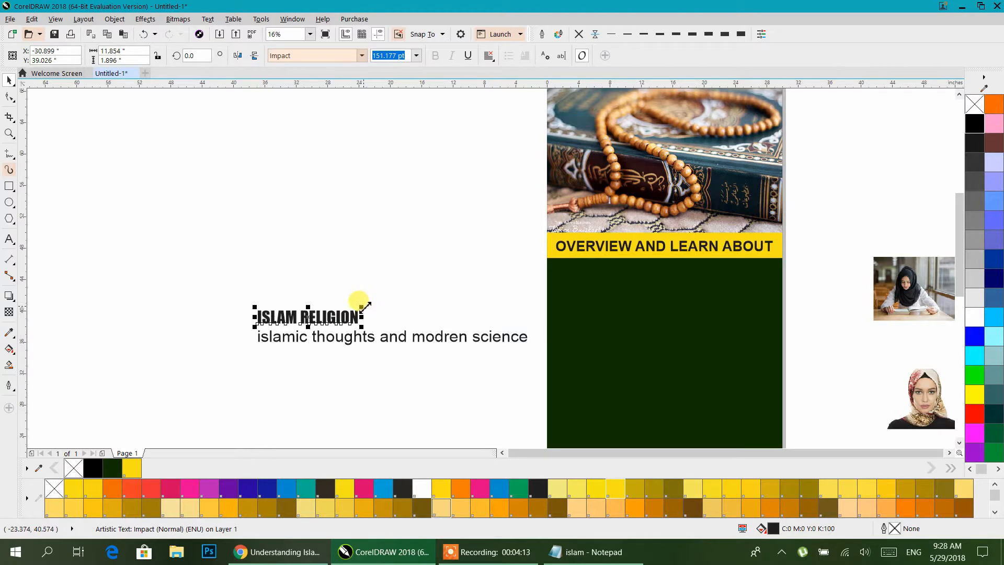
- Enlarge ISLAM RELIGION to nearly the banner's width, place it centred below the yellow band and fill it with white
drag(365, 305, 419, 264)
drag(359, 303, 675, 279)
drag(728, 296, 776, 333)
click(975, 316)
drag(567, 302, 554, 315)
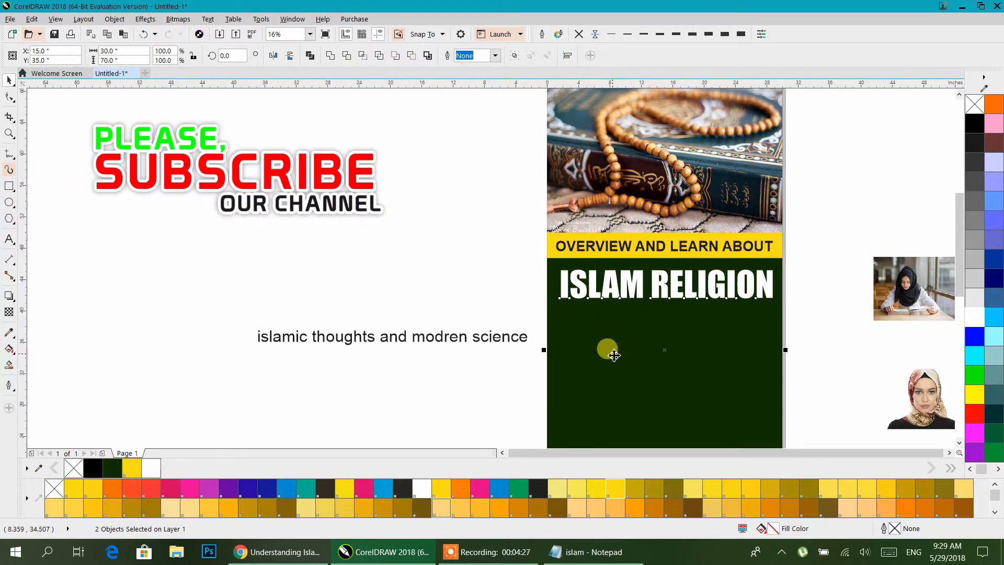
- Change the line "islamic thoughts and modren science" to sentence case and set it in the Back to Black Demo font
click(436, 339)
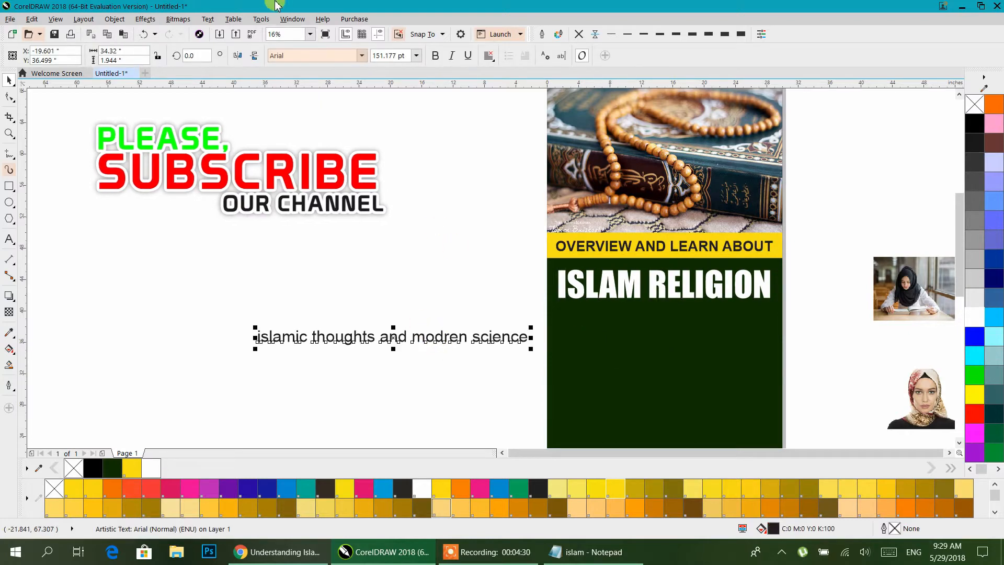
click(207, 19)
click(236, 293)
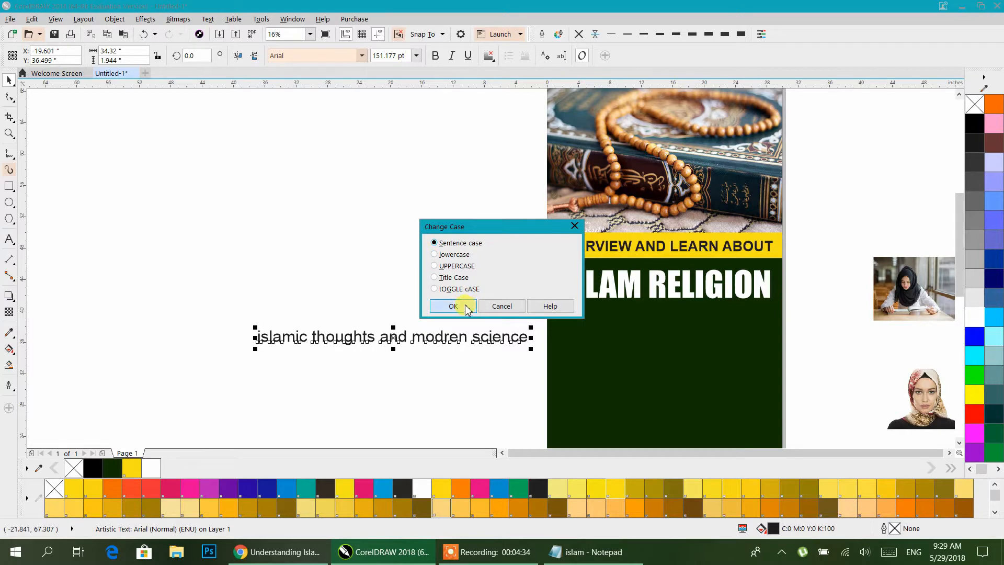
click(453, 307)
click(362, 56)
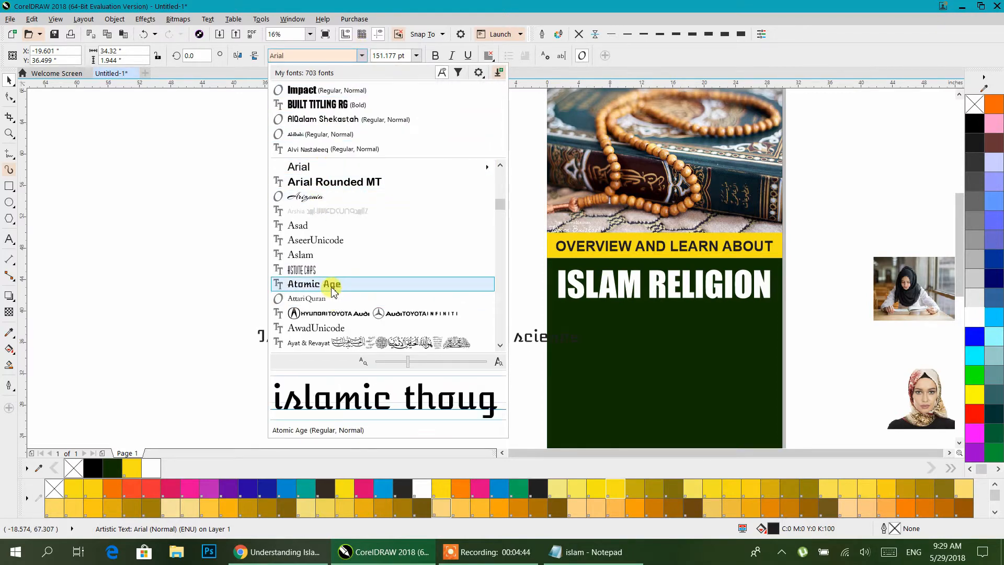
scroll(386, 210, down, 5)
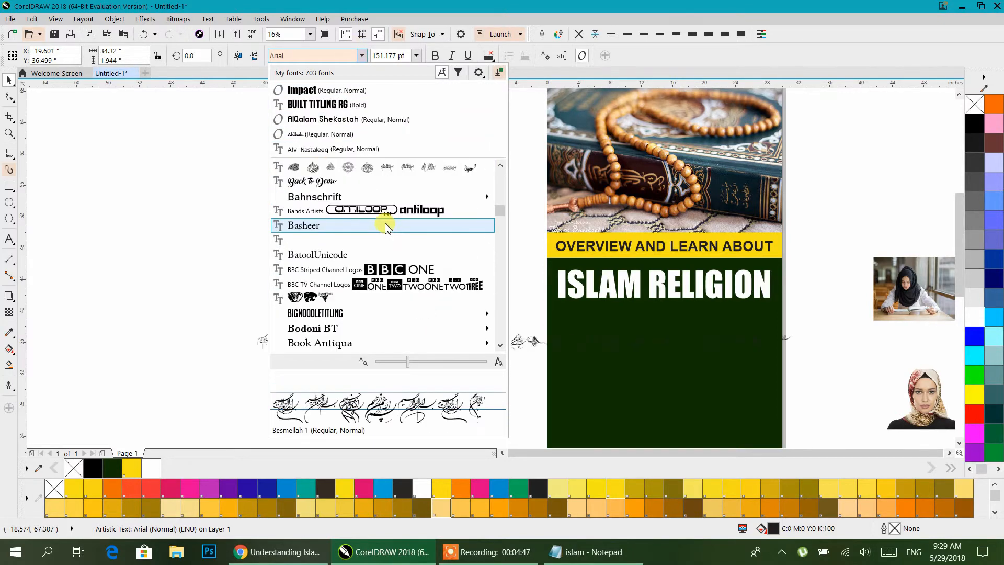
click(344, 183)
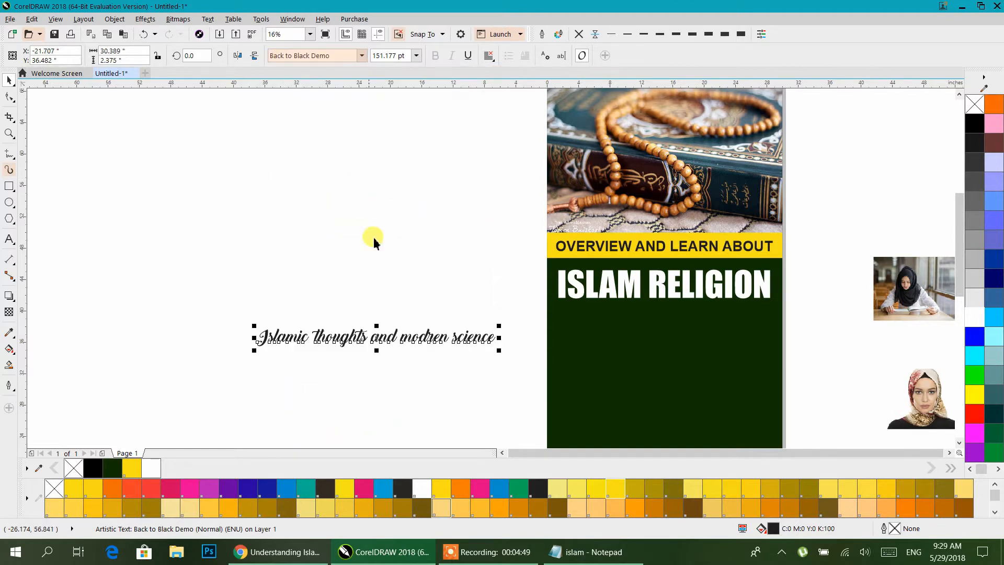
- Fill the script tagline with PANTONE Yellow C and fit it centred below ISLAM RELIGION, nearly as wide as the banner
drag(498, 357, 732, 317)
click(616, 488)
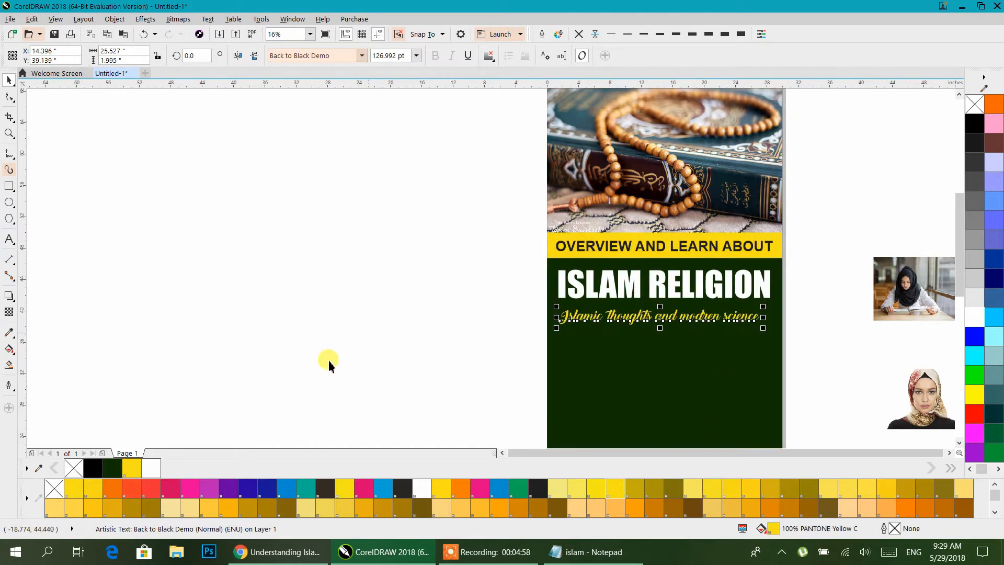
scroll(702, 302, up, 2)
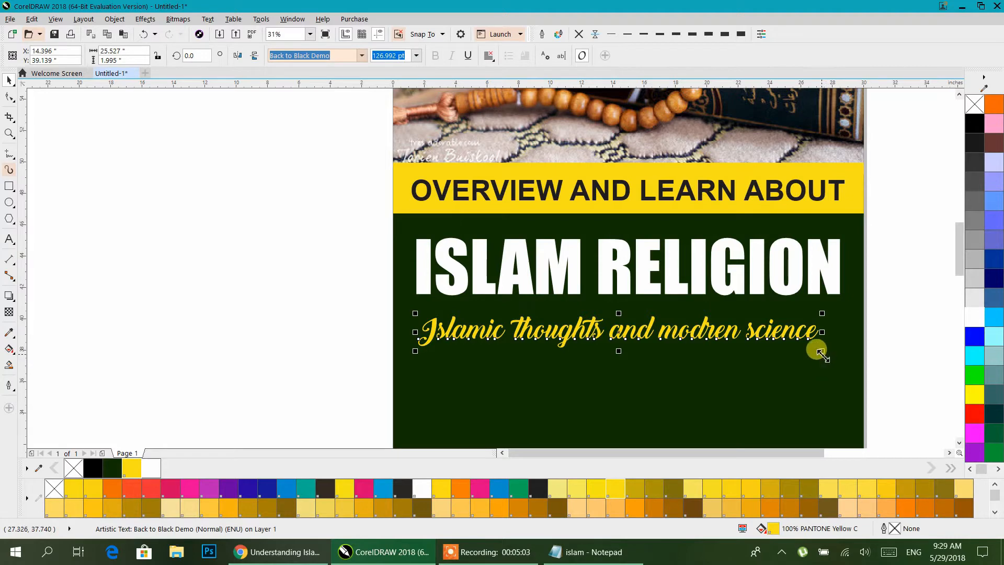
drag(822, 352, 848, 377)
shift+click(806, 396)
key(c)
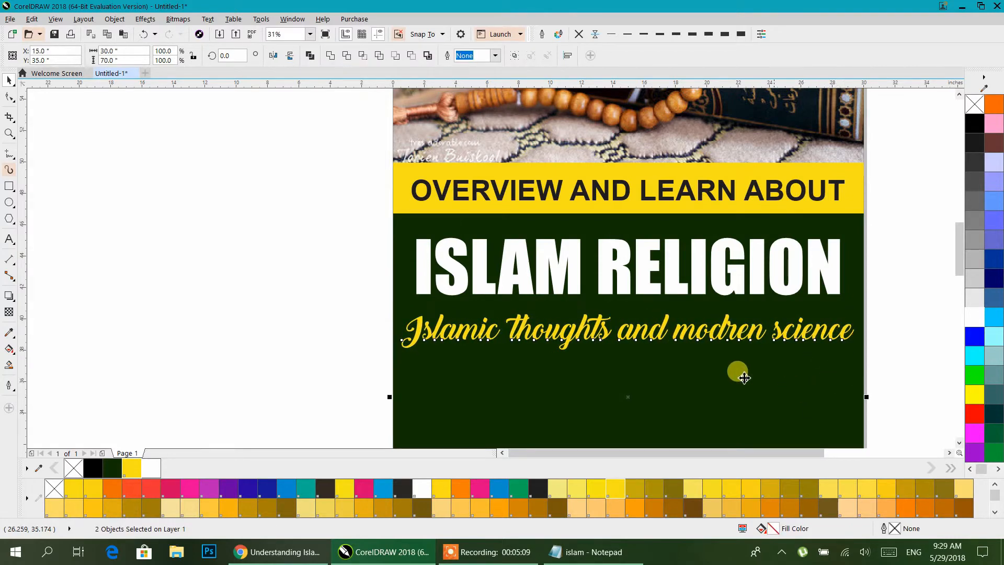
- Draw a horizontal freehand line about 30.7 inches long beside the banner and set its outline width to 10 pt
click(338, 225)
scroll(614, 238, down, 1)
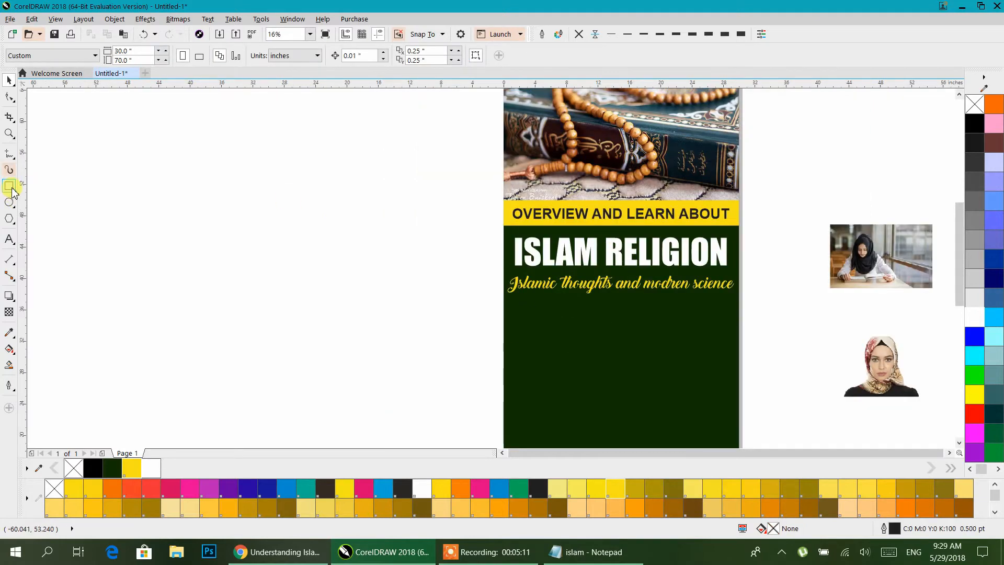
click(10, 166)
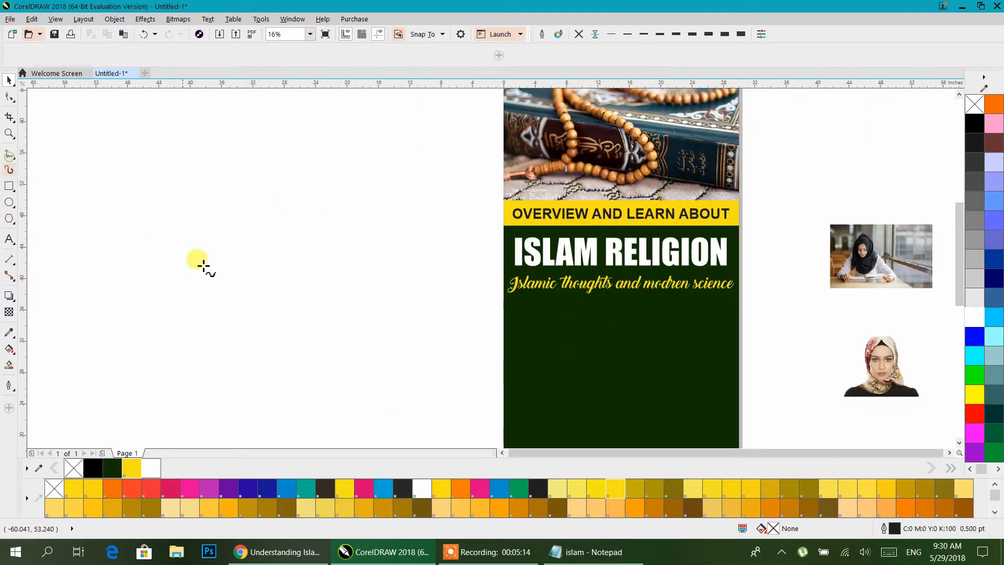
click(215, 274)
ctrl+click(458, 296)
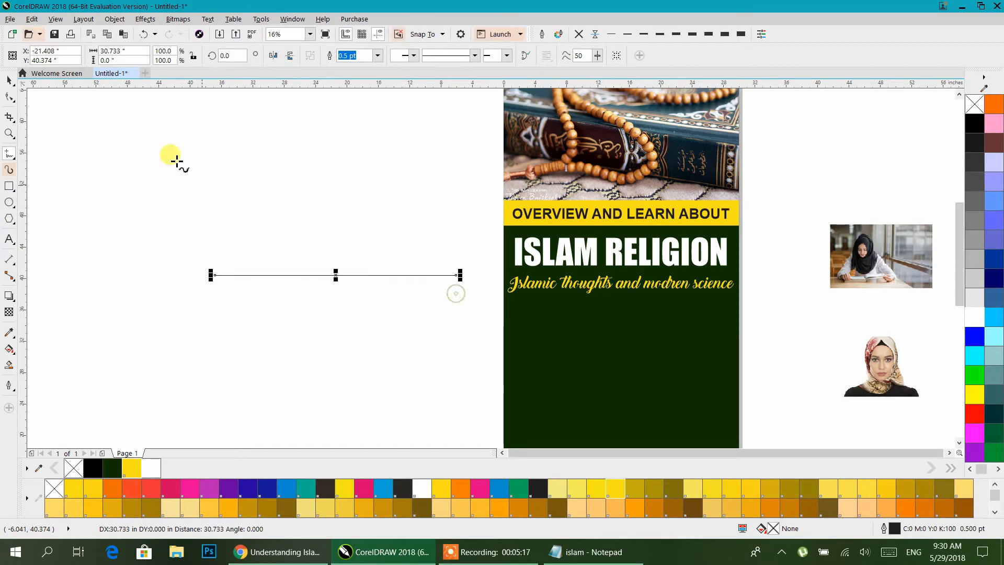
click(10, 82)
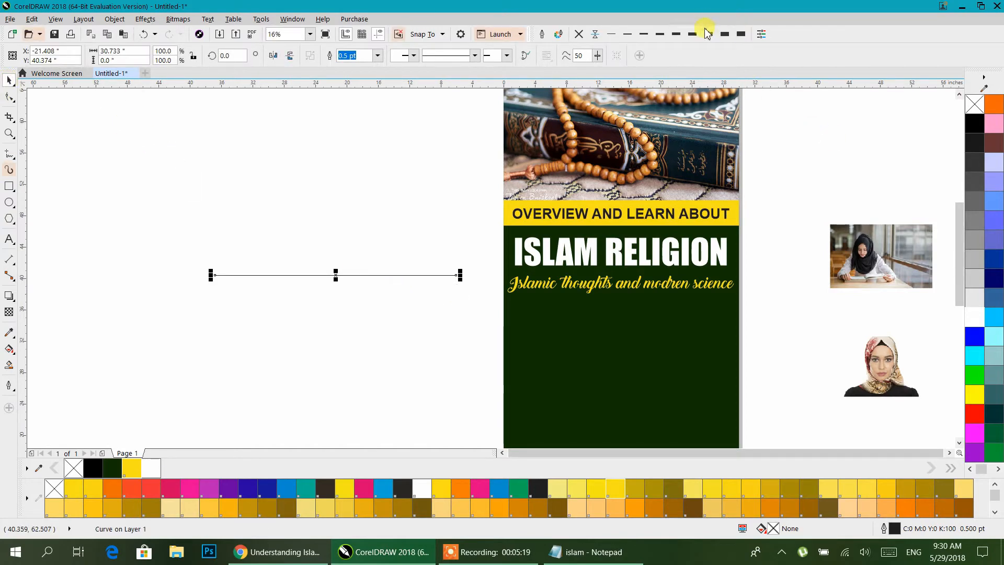
click(741, 35)
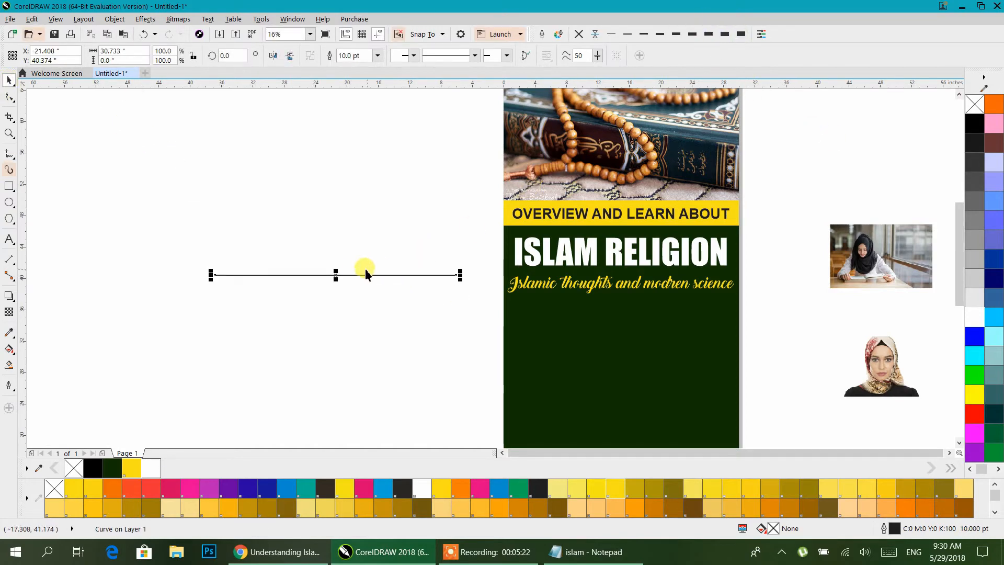
- Place the line centred below the script tagline, shorten it to about 26 inches and give it a white outline
drag(357, 275, 648, 303)
shift+click(672, 341)
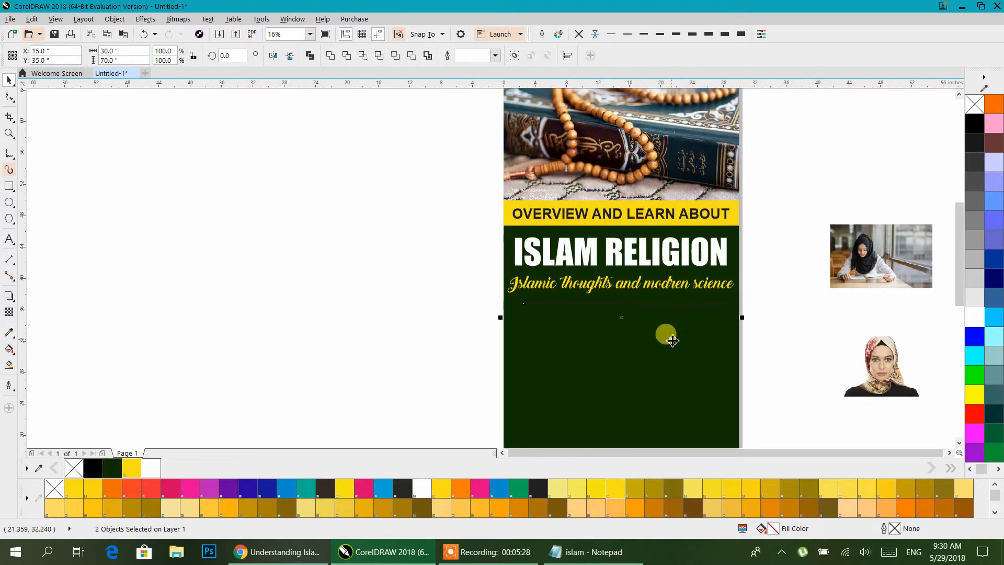
right_click(132, 468)
click(555, 304)
right_click(151, 466)
click(307, 352)
- Set the white line's outline width to 16 pt, with round corners, round line caps and the behind-fill option
click(559, 304)
click(377, 56)
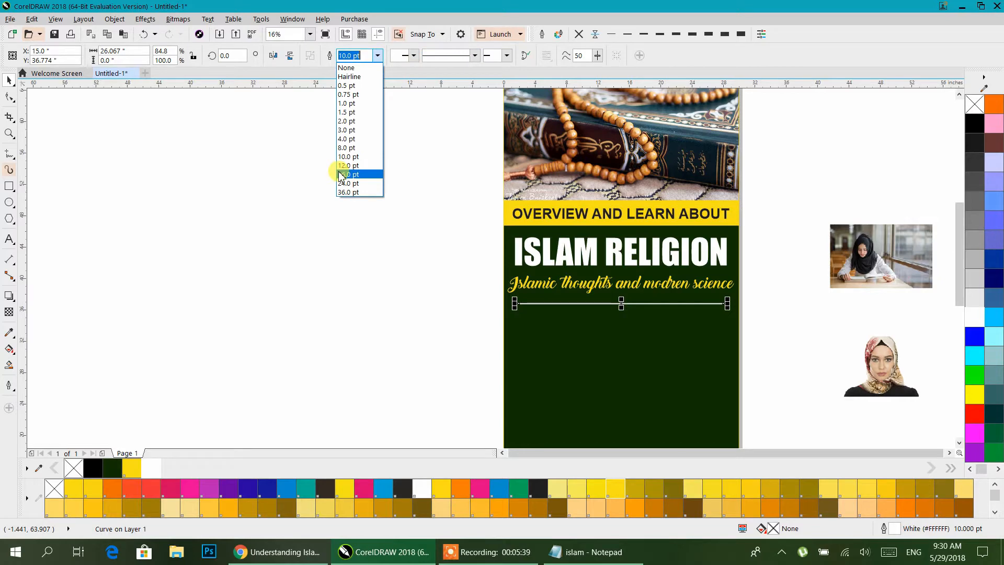
click(341, 174)
scroll(520, 300, up, 3)
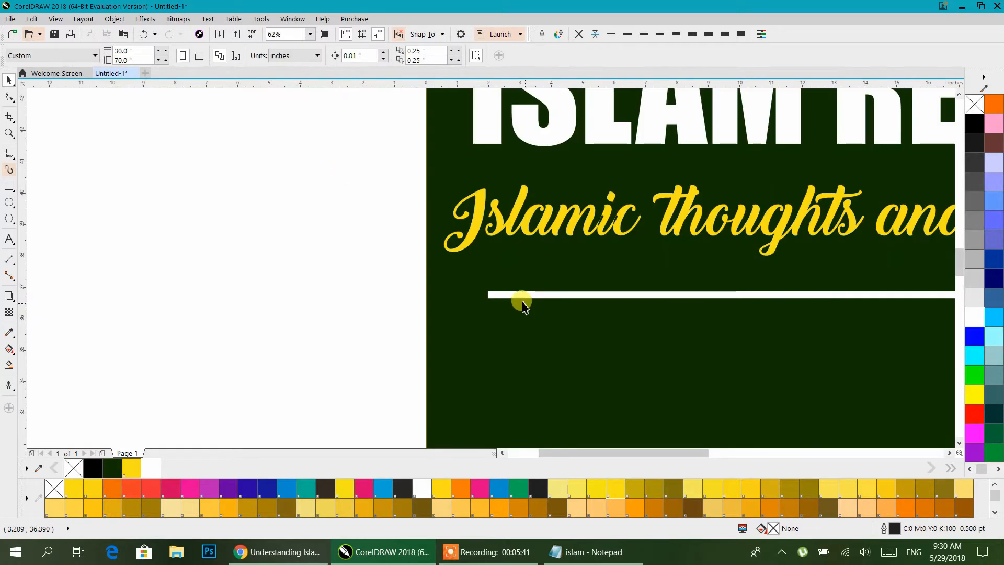
click(543, 36)
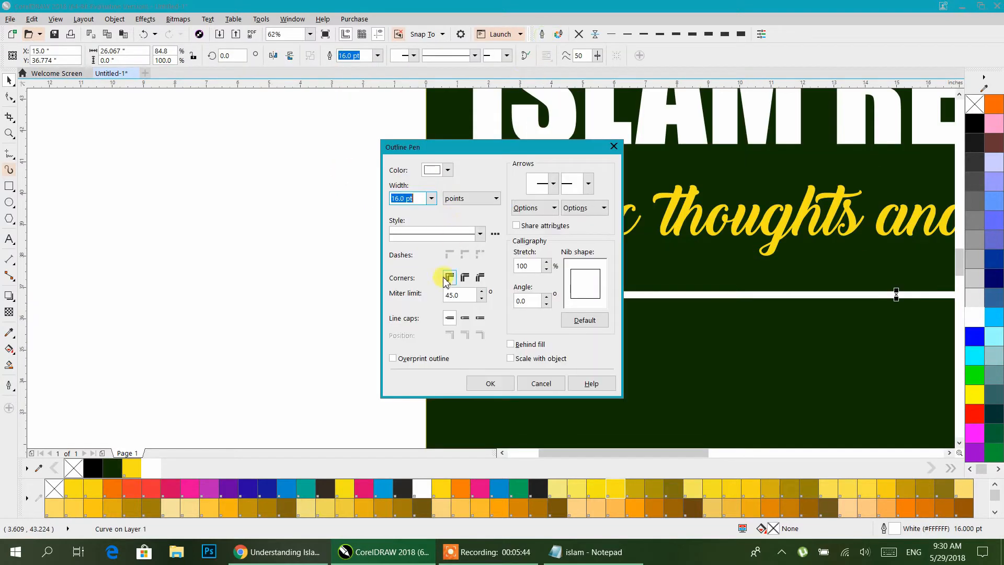
click(465, 278)
click(465, 317)
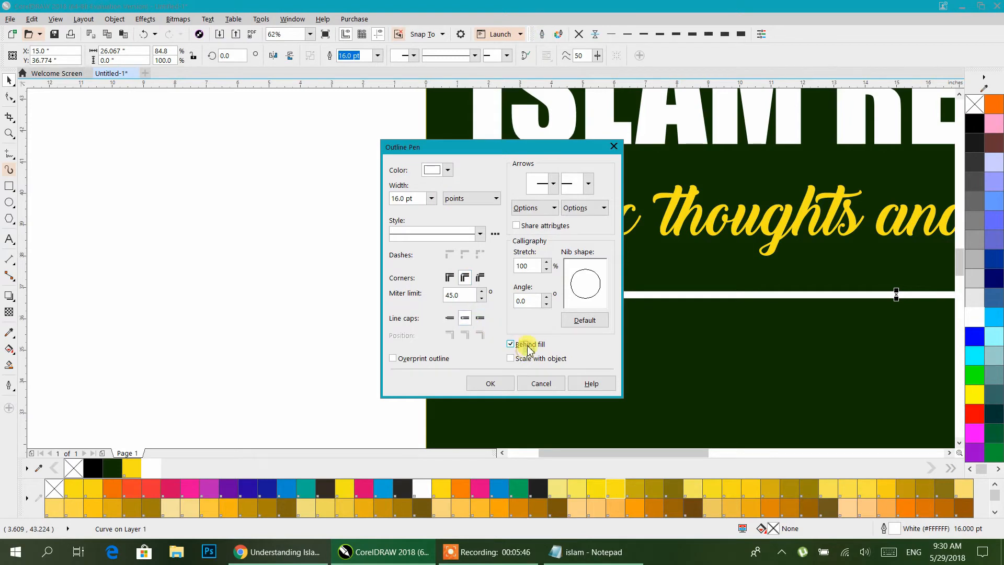
click(475, 390)
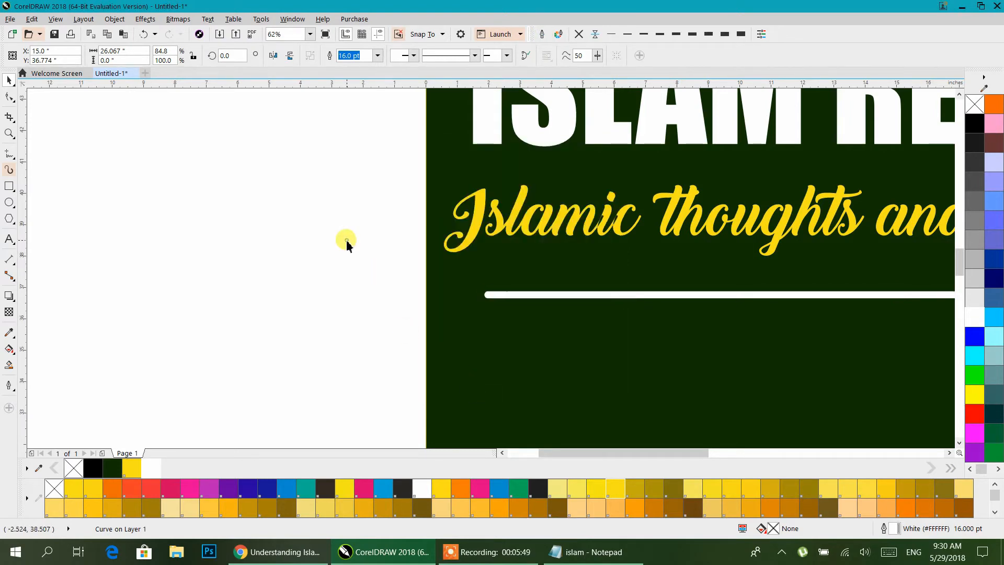
click(346, 240)
- Move the photo of the reading woman onto the banner below the white line and enlarge it to about 42.4 × 26.5 inches
scroll(346, 240, down, 2)
drag(463, 311, 631, 284)
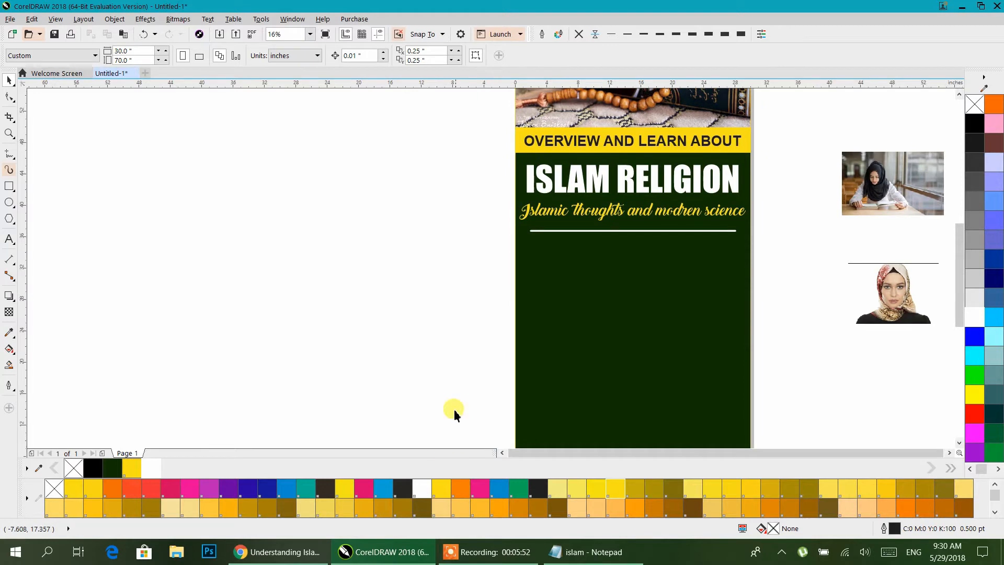
click(863, 185)
drag(863, 184, 548, 287)
drag(633, 321, 859, 432)
drag(718, 317, 708, 293)
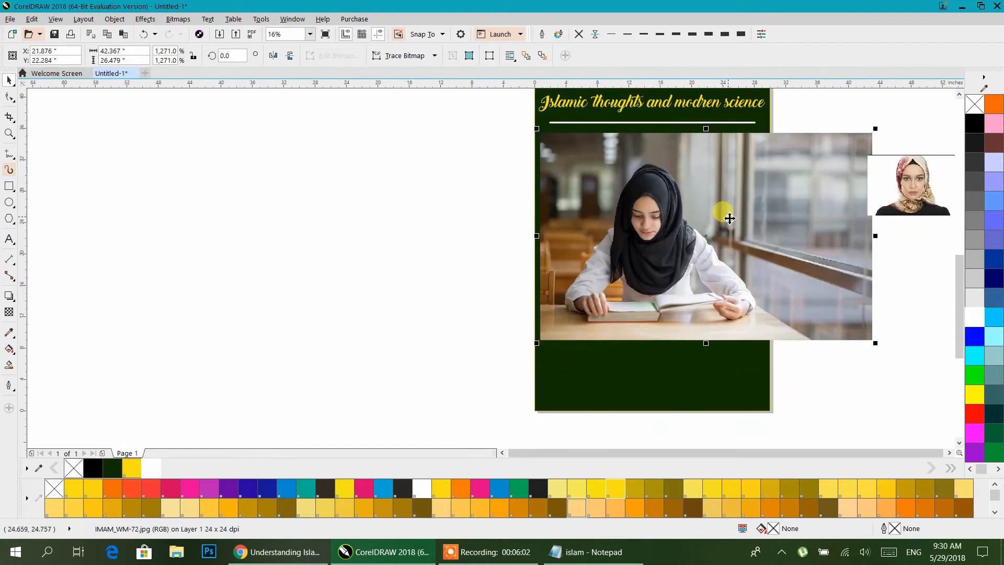
drag(724, 232, 728, 229)
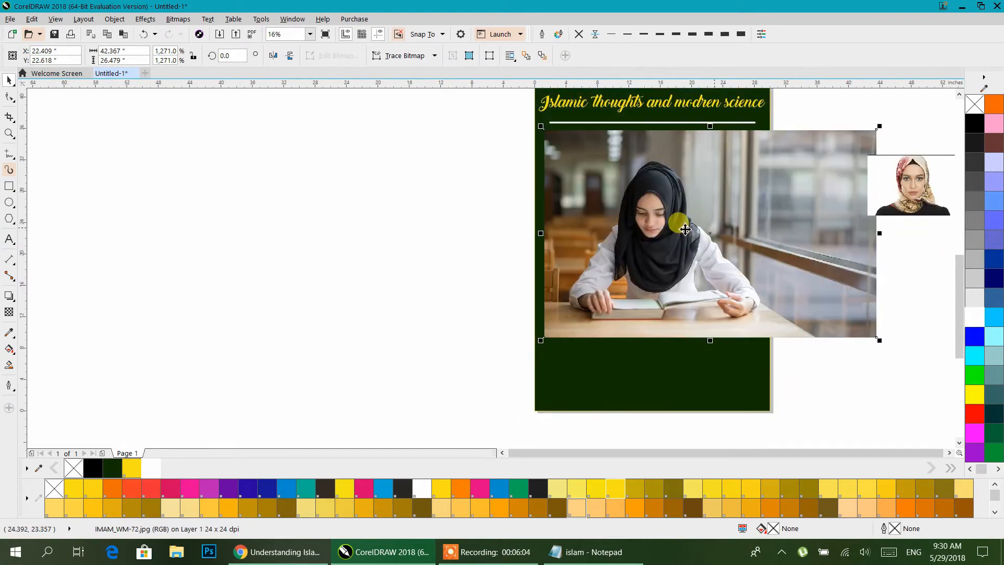
- Apply an elliptical fountain transparency to the photo, centred on the woman and sized so the edges fade into the green background
click(9, 312)
click(44, 56)
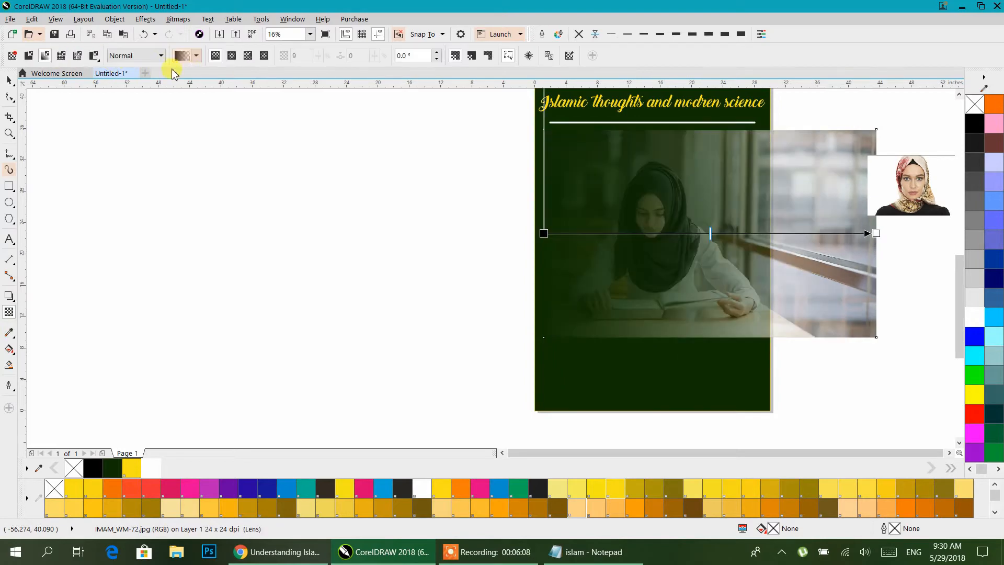
click(232, 55)
drag(876, 233, 814, 240)
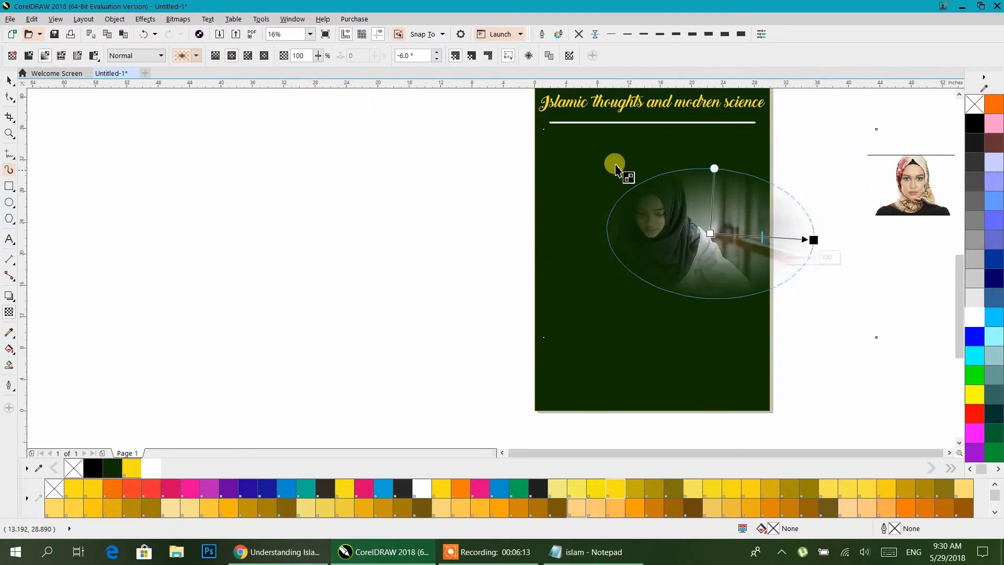
drag(610, 159, 732, 242)
drag(610, 157, 654, 273)
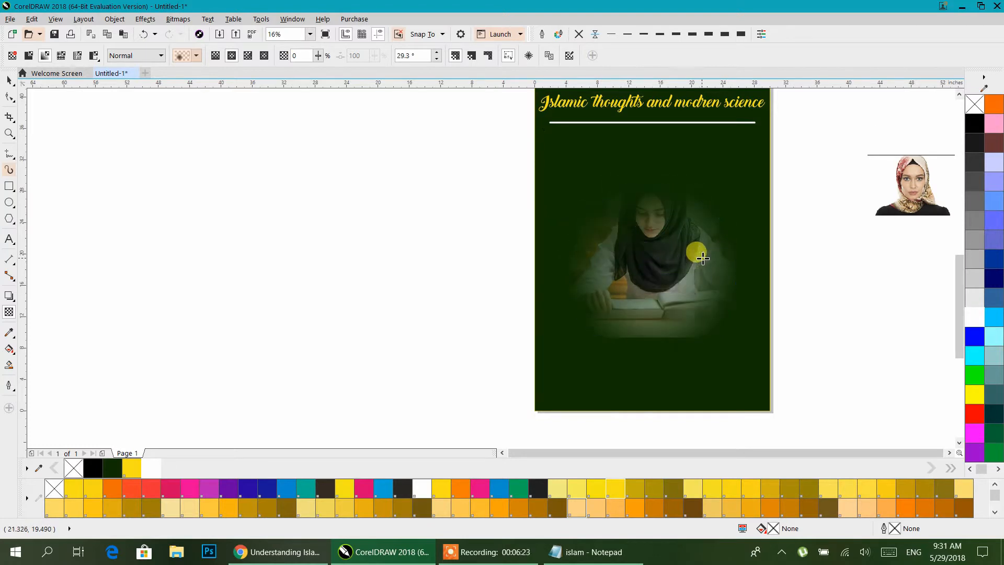
drag(652, 268, 652, 253)
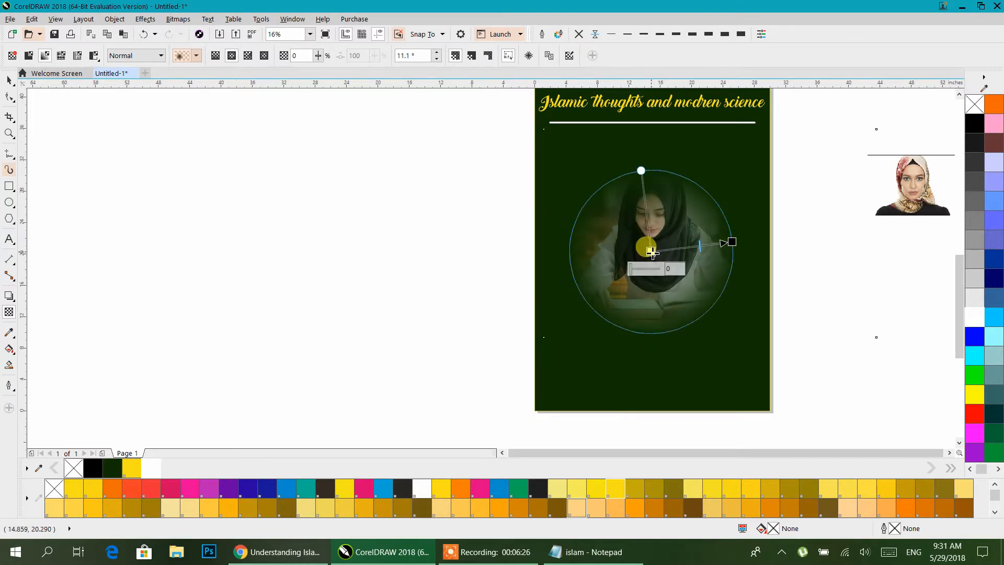
- Move the faded photo up towards the white line and PowerClip it inside the dark green background
click(10, 82)
click(10, 97)
click(11, 84)
click(10, 82)
click(186, 169)
drag(664, 256, 653, 221)
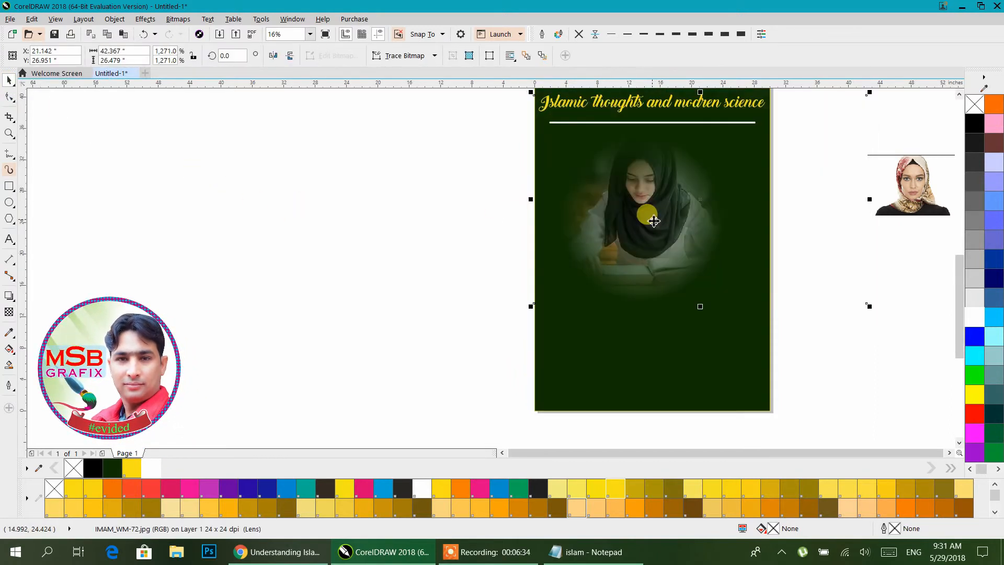
right_click(653, 221)
click(668, 221)
click(617, 373)
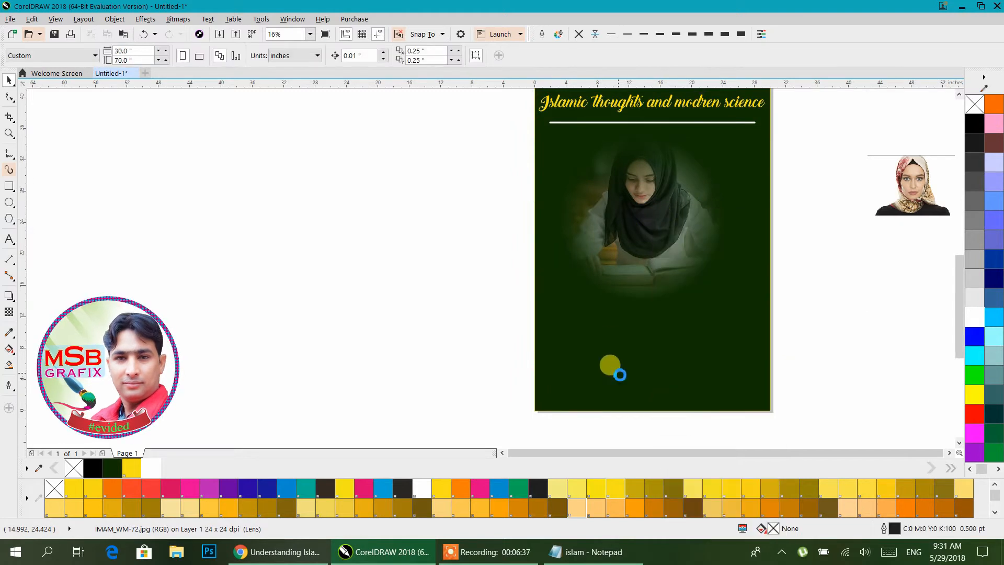
click(427, 237)
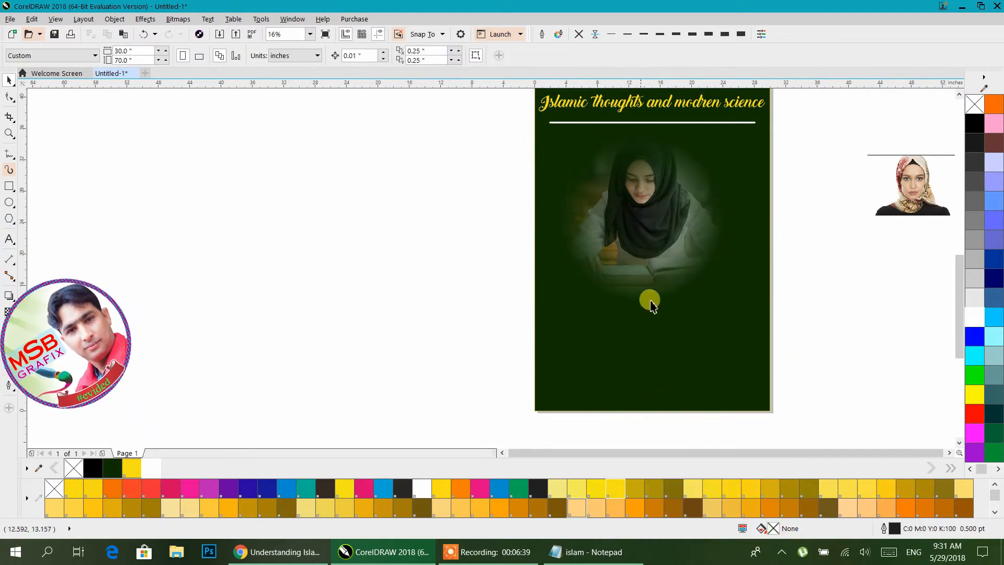
- Edit the PowerClip contents to centre the faded photo across the banner's width
click(685, 262)
ctrl+click(691, 254)
drag(683, 245, 657, 237)
ctrl+click(473, 221)
click(473, 220)
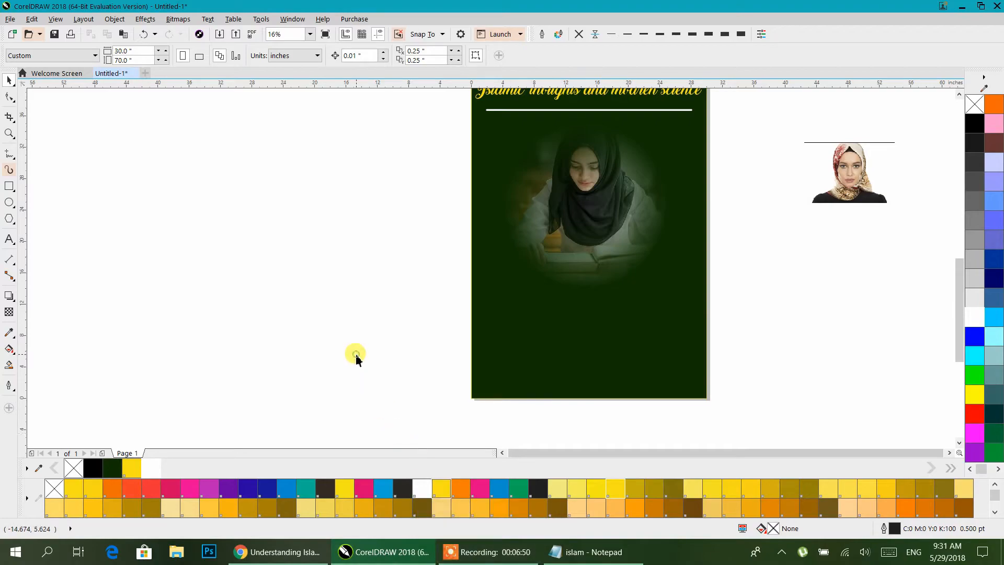
- Switch to the islam text file in Notepad and copy the "speakers" line with the two speaker names below it
click(360, 553)
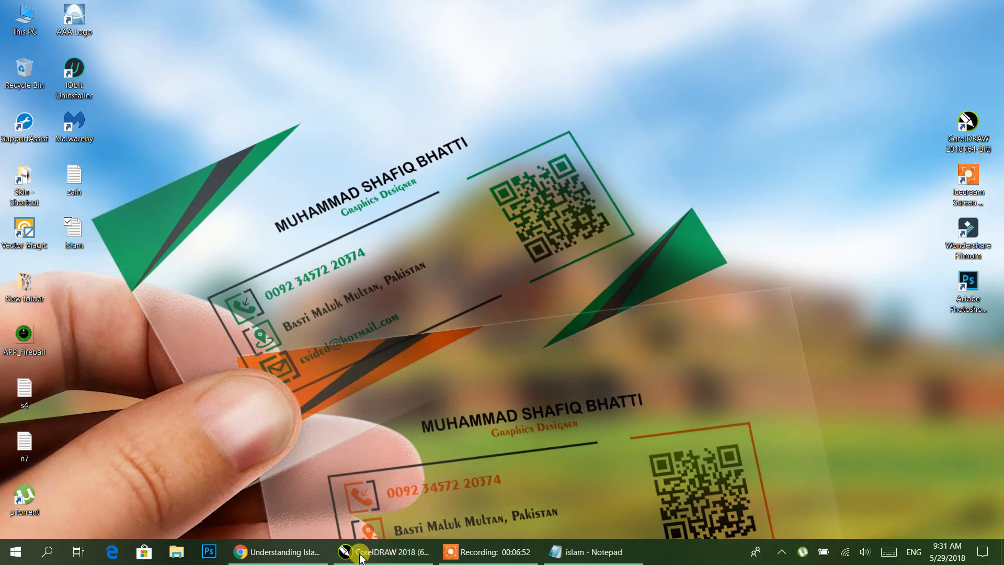
click(360, 556)
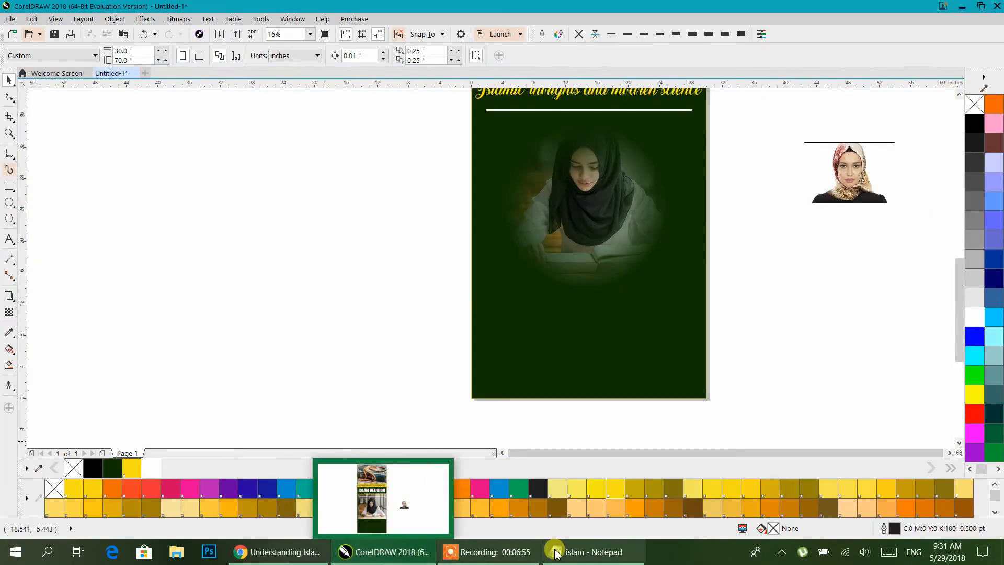
click(591, 552)
drag(287, 159, 242, 131)
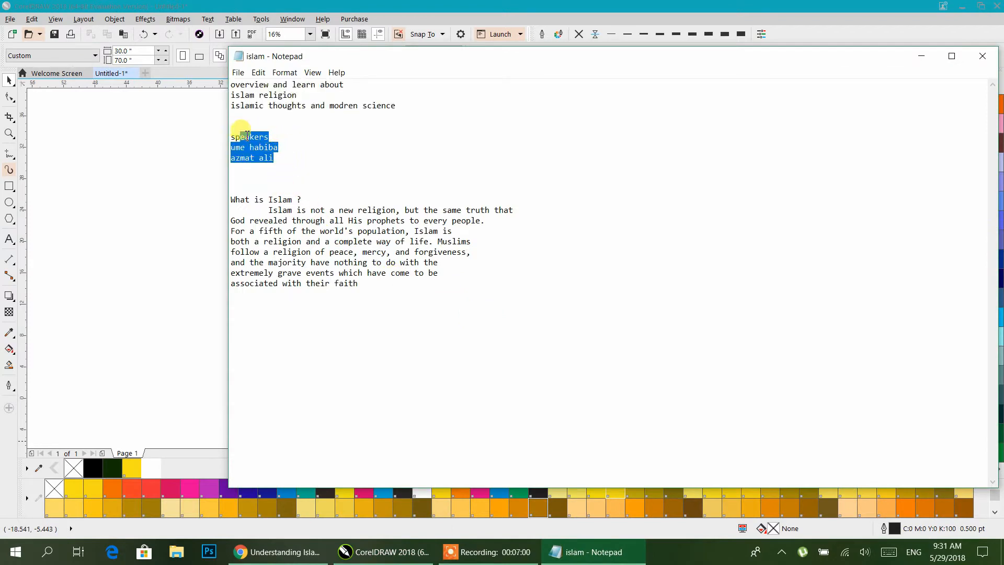
click(250, 137)
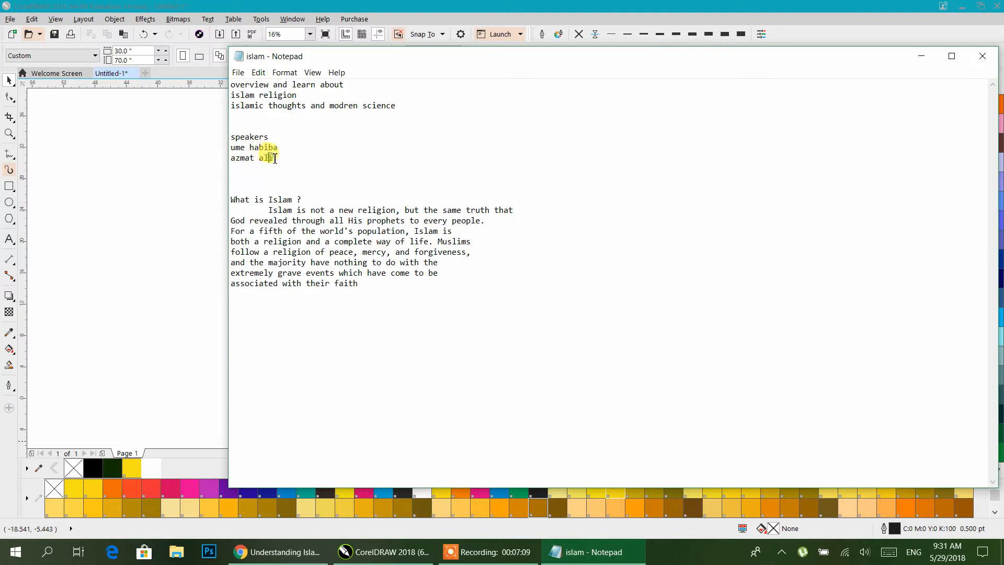
drag(273, 159, 230, 138)
right_click(231, 137)
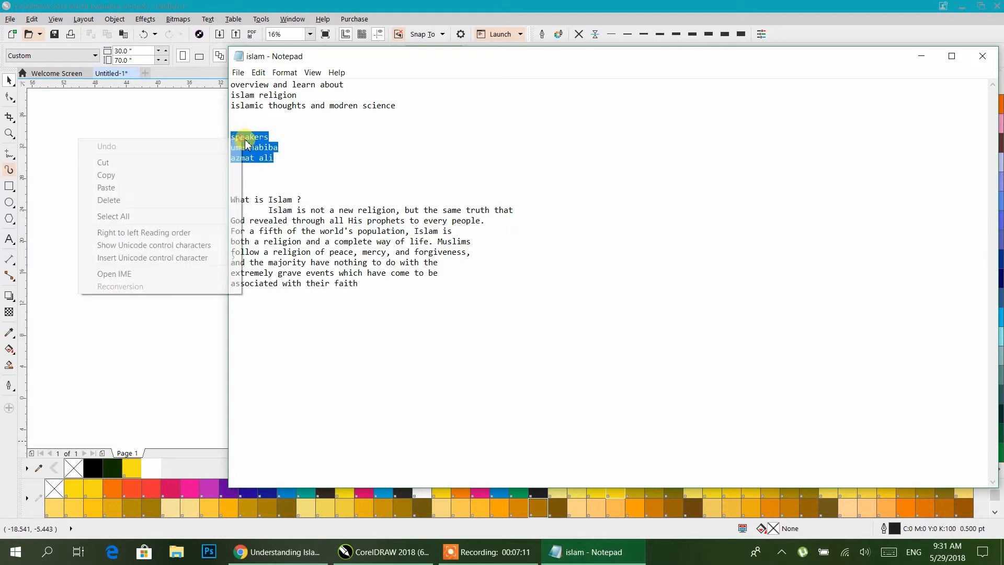
click(149, 173)
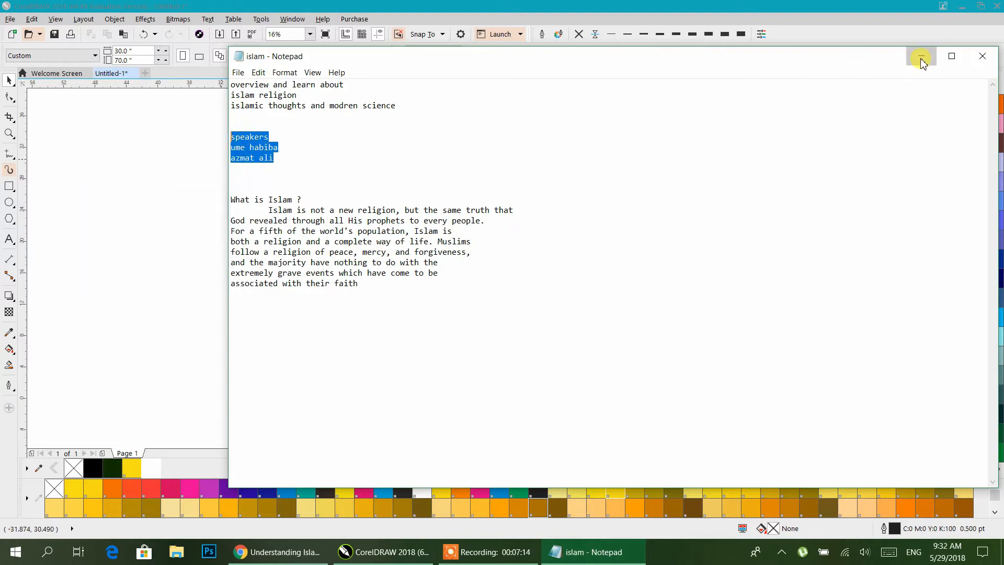
click(921, 59)
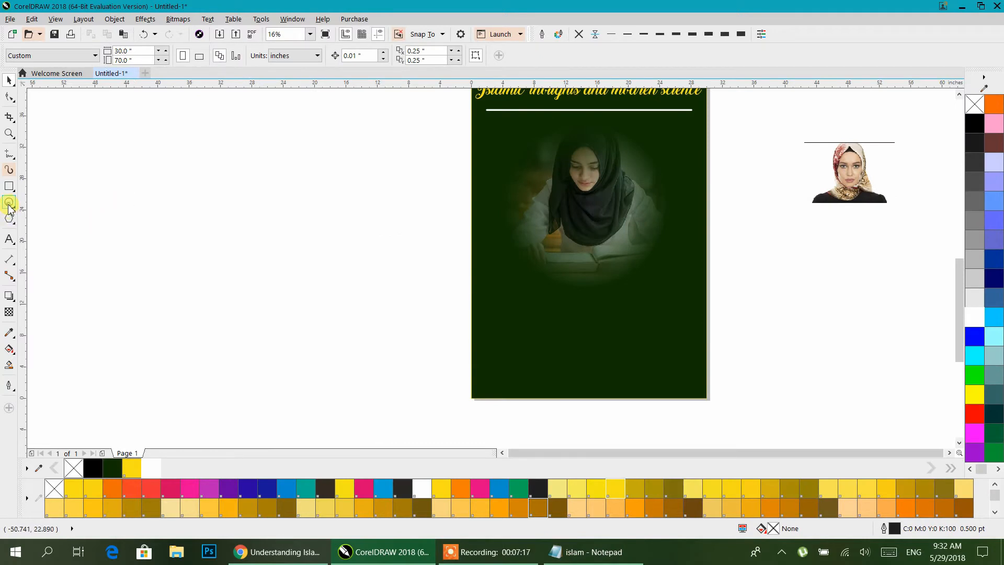
- Draw a circle about 8.7 inches across and place it near the banner's left edge, level with the photo's lower part
click(10, 207)
drag(287, 283, 354, 348)
click(10, 81)
drag(309, 312, 518, 277)
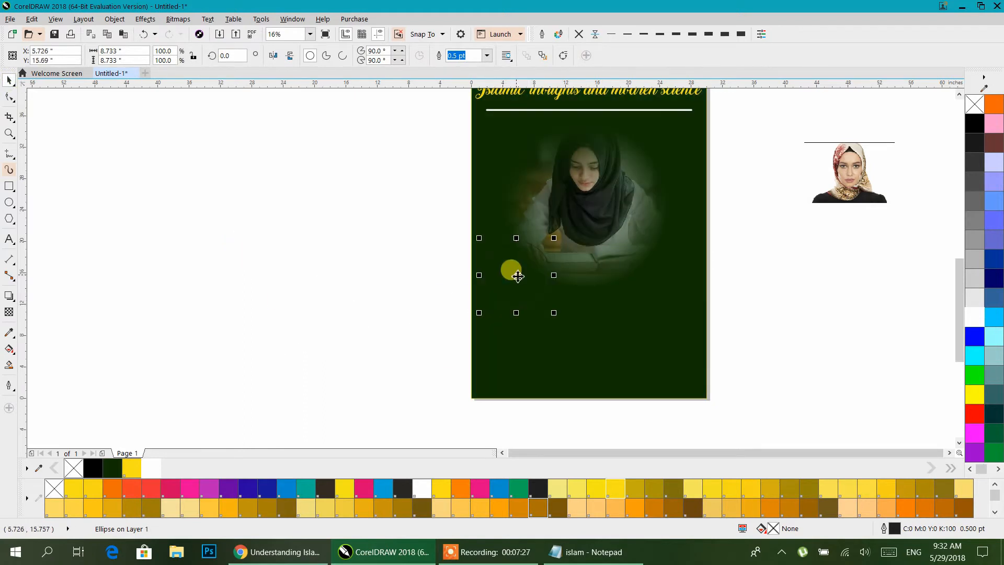
- Give the circle a 10 pt PANTONE Yellow C outline and duplicate it near the banner's right edge
right_click(131, 469)
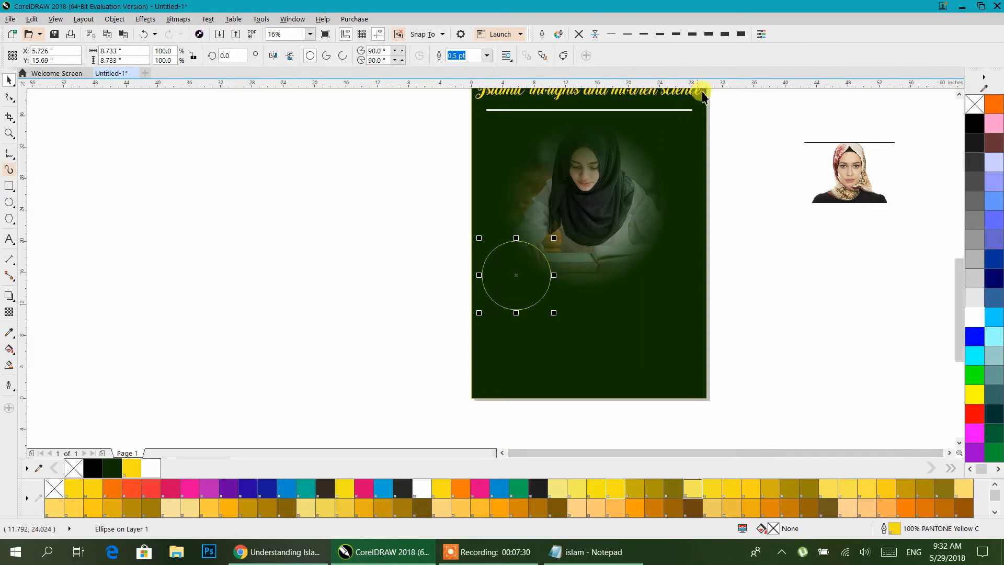
click(742, 34)
drag(516, 274, 655, 280)
click(341, 205)
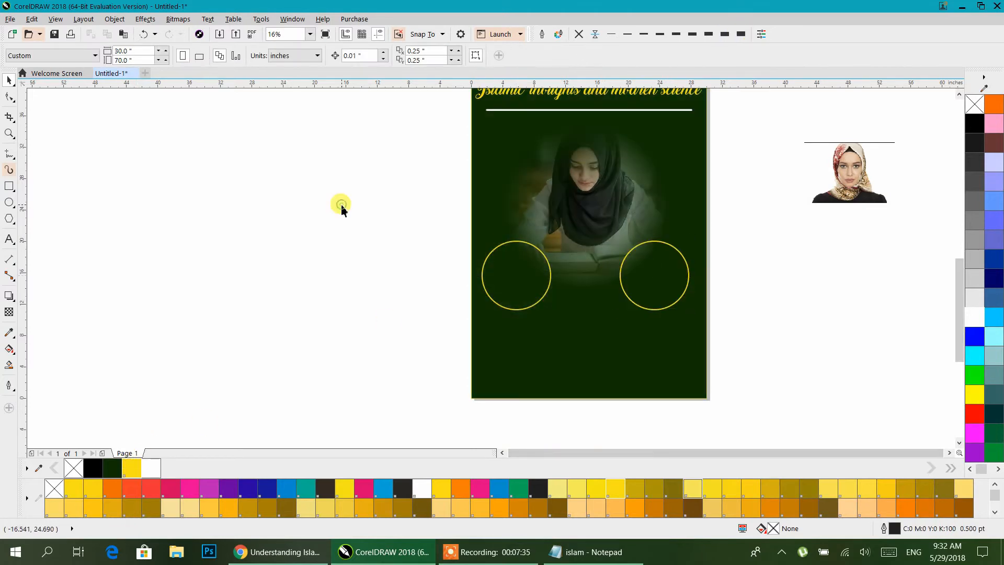
- Paste the copied speakers text beside the banner as artistic text and enlarge it to about 199 pt
click(9, 239)
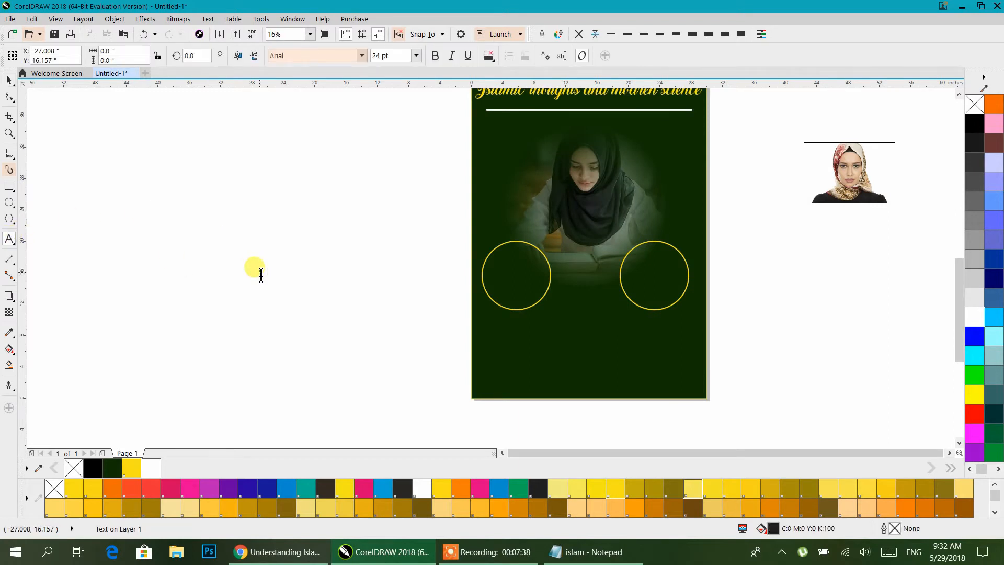
click(261, 273)
key(ctrl+v)
click(9, 80)
drag(278, 281, 374, 376)
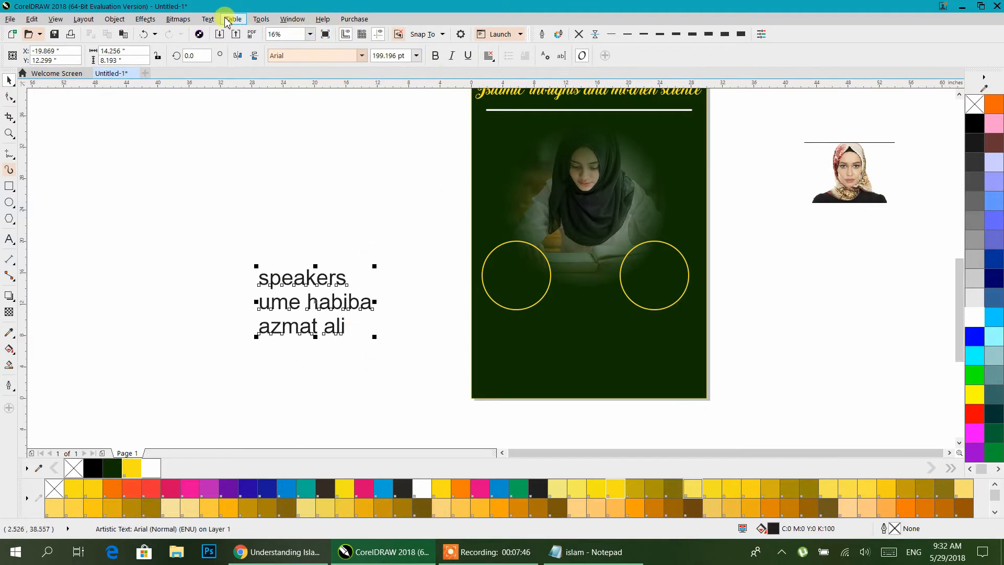
- Change the pasted speakers text beside the banner to title case
click(208, 19)
click(247, 293)
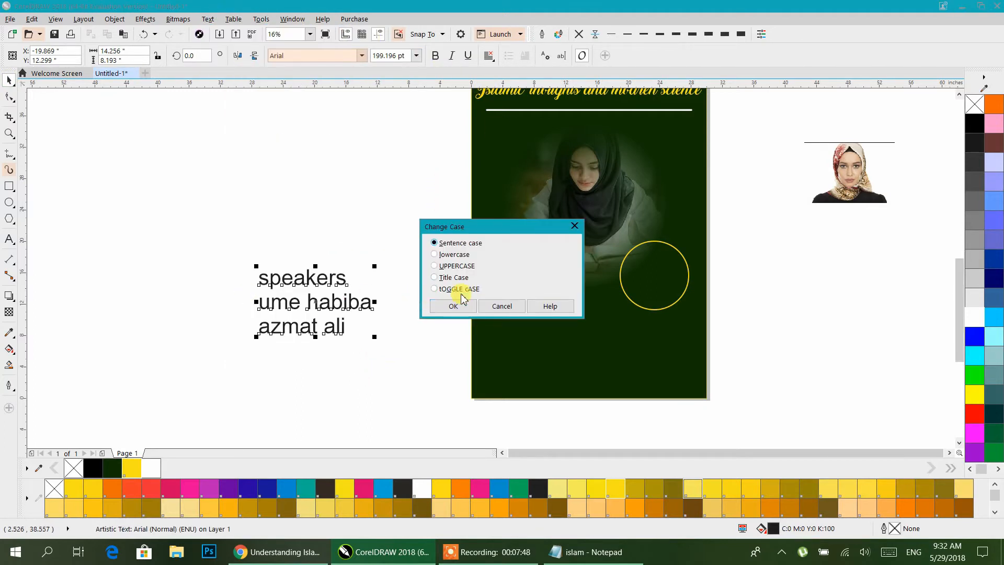
click(453, 306)
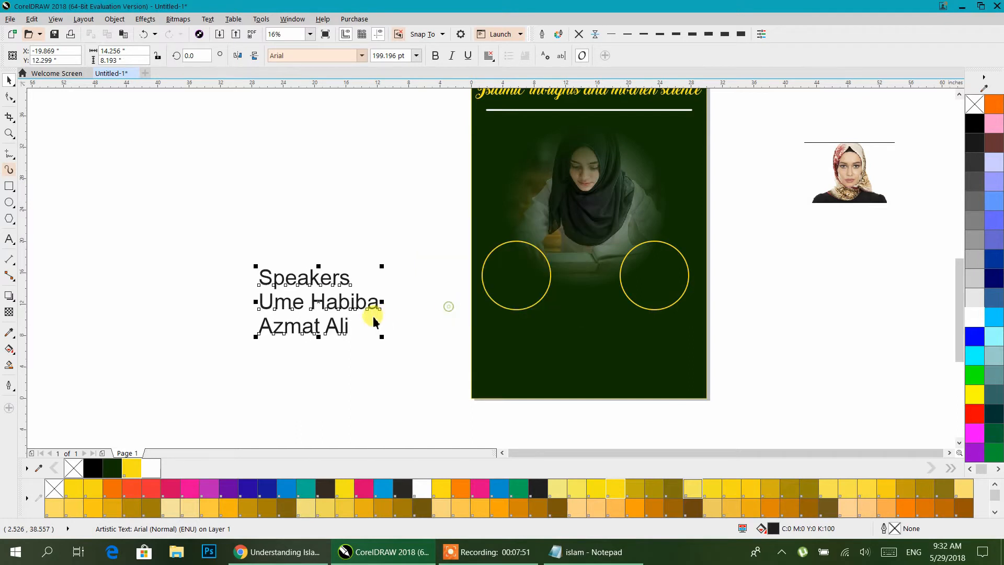
- Replace the last line of the speakers text with a different speaker's full name
click(378, 337)
double_click(273, 327)
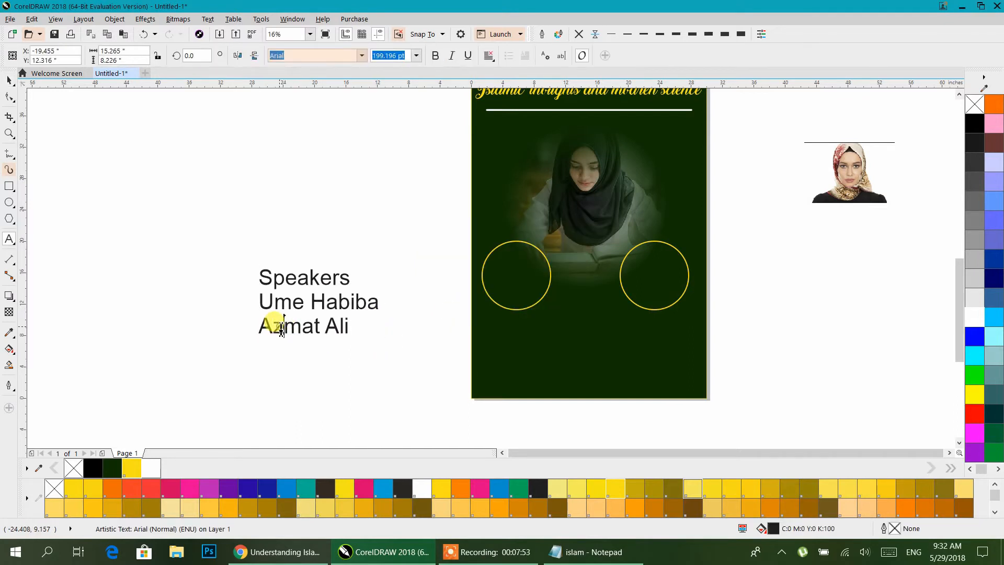
text(u)
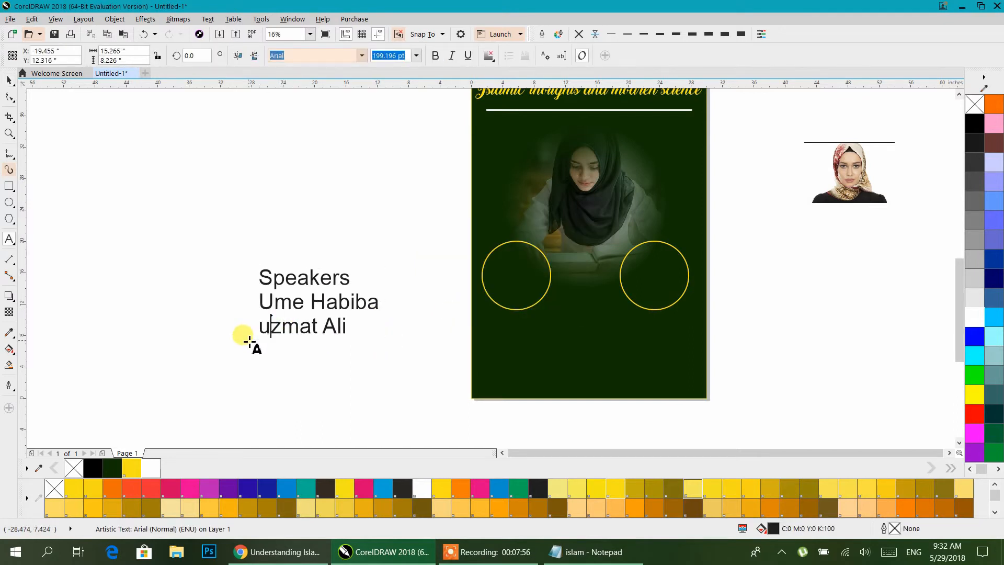
drag(268, 330, 249, 331)
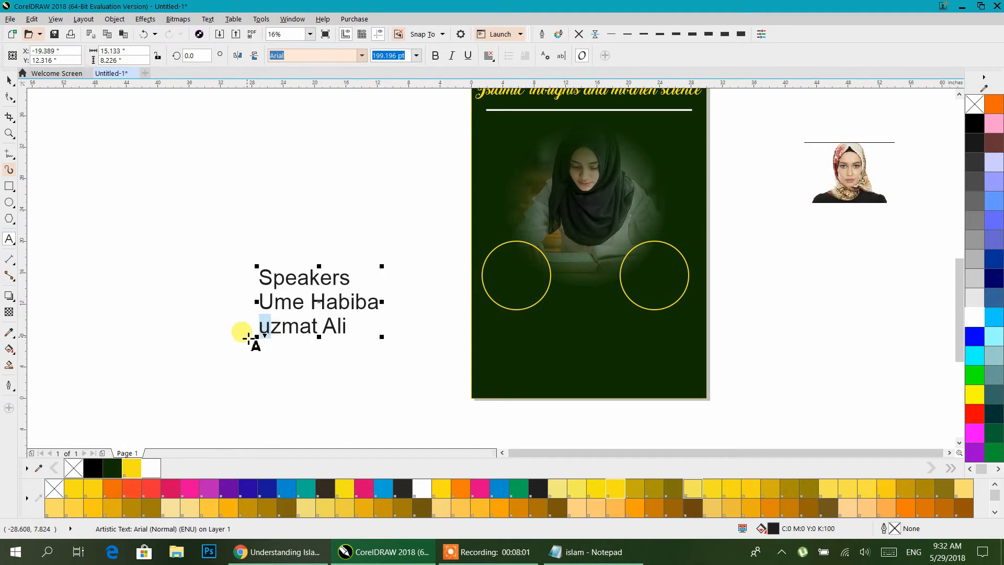
key(BackSpace)
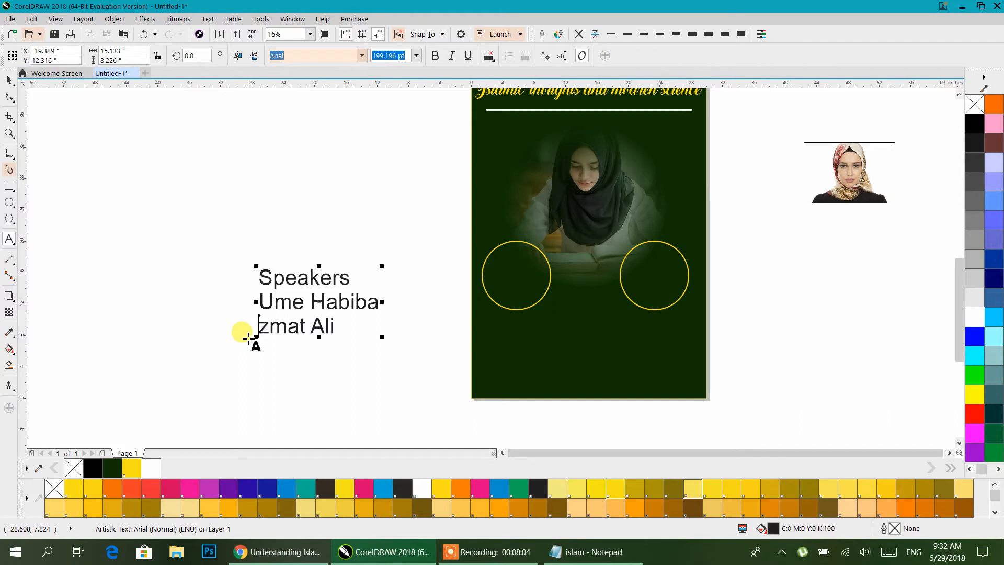
key(BackSpace)
key(BackSpace)
key(Delete)
key(Delete)
key(Delete)
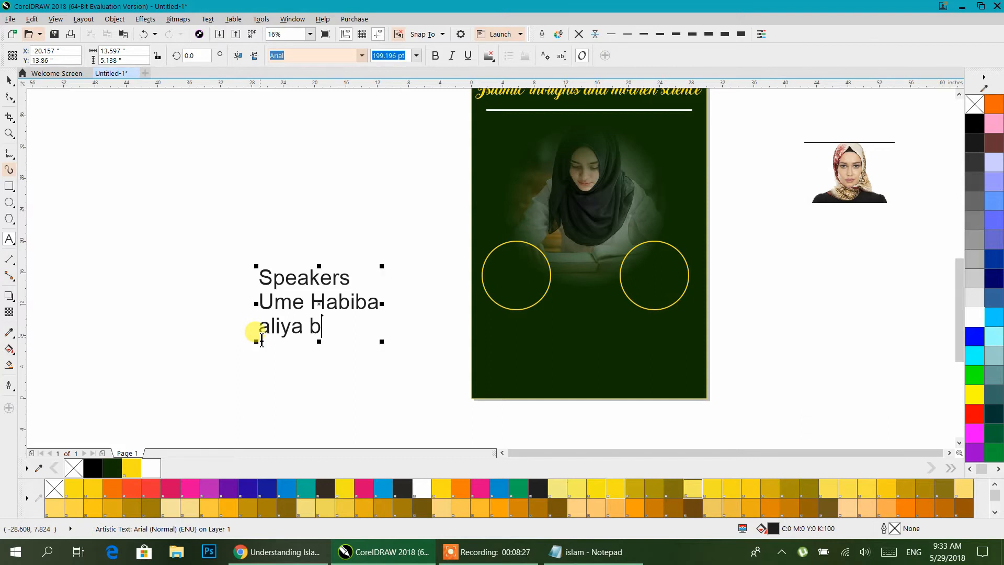
key(Escape)
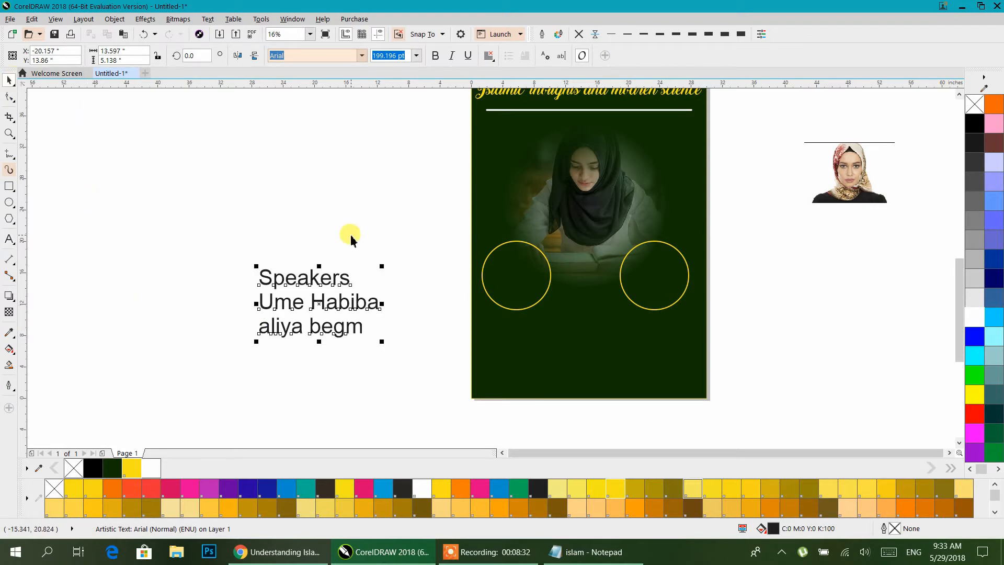
- Apply title case to the edited speakers text and centre-align its lines
click(208, 19)
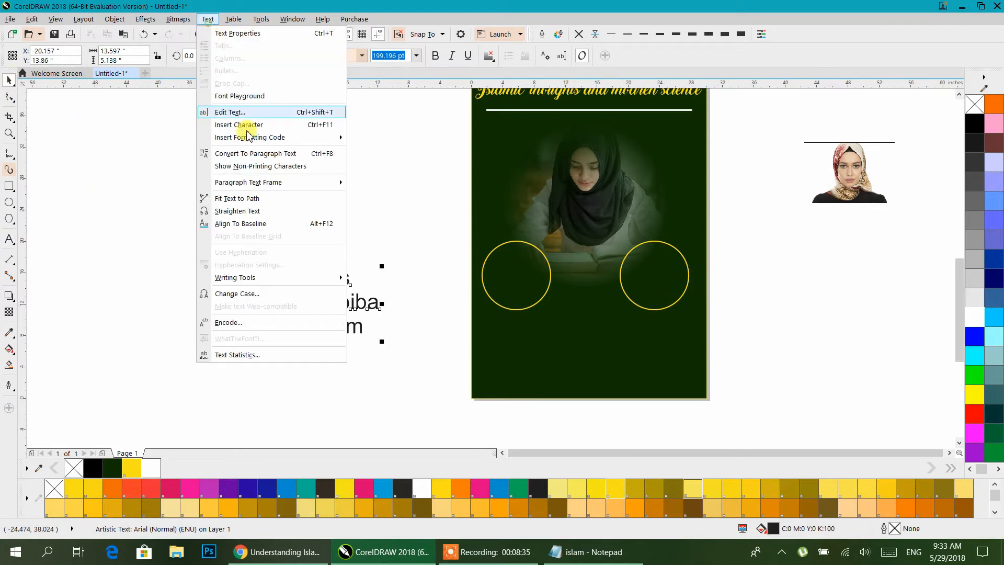
click(253, 290)
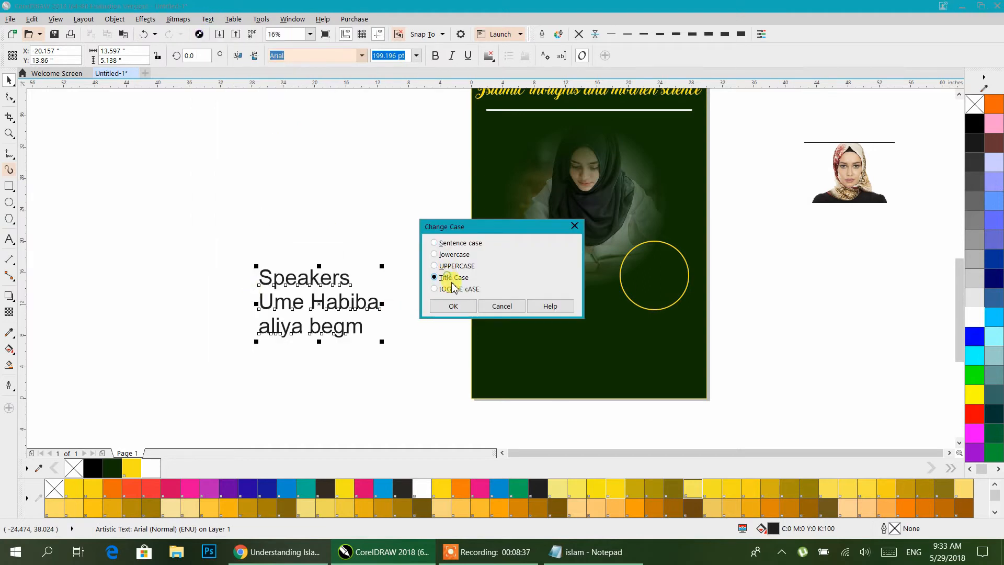
click(456, 306)
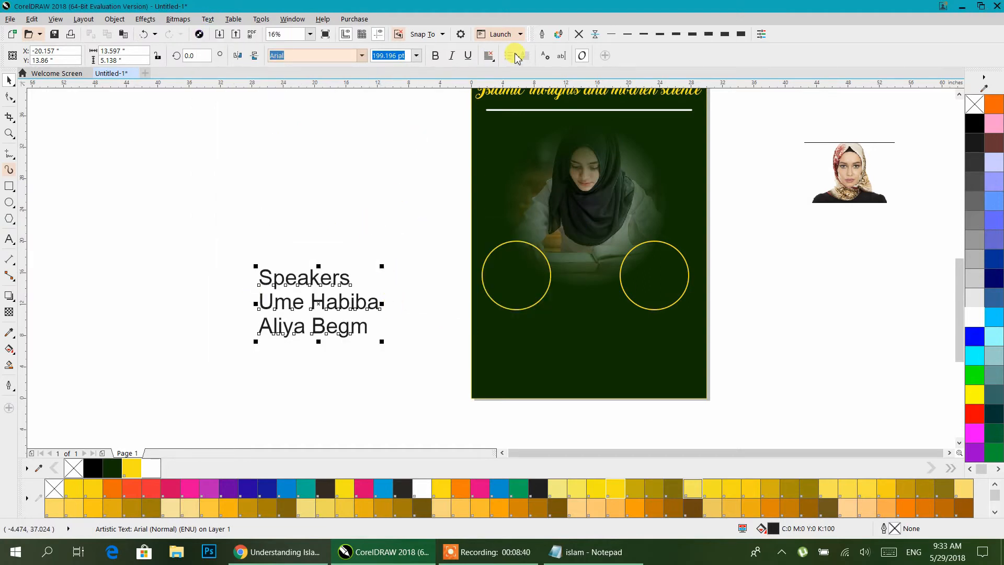
click(490, 56)
click(510, 100)
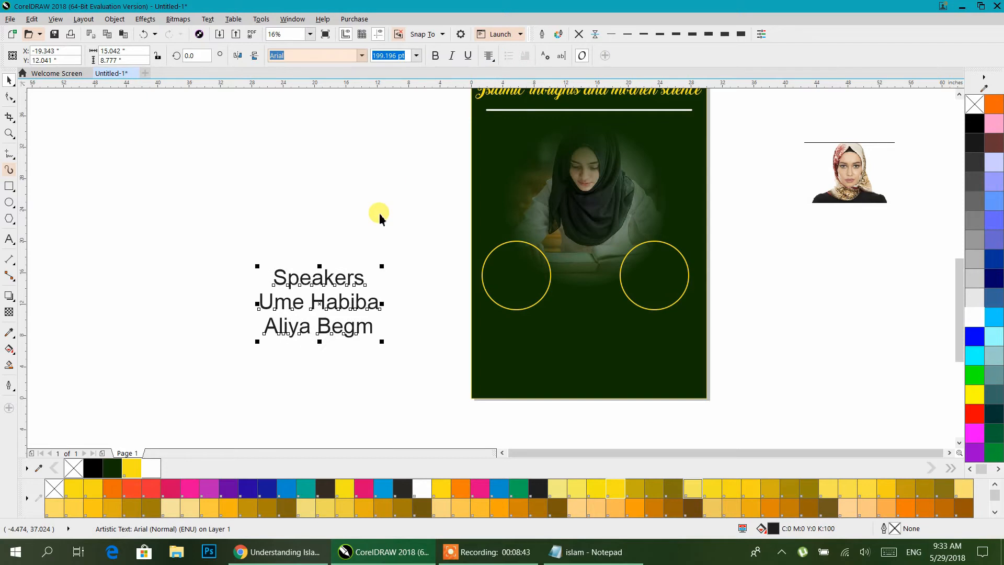
- Make the "Speakers" heading line bold and colour it PANTONE Yellow C
double_click(343, 279)
key(ctrl+a)
click(343, 275)
drag(276, 278, 366, 277)
click(435, 56)
click(132, 469)
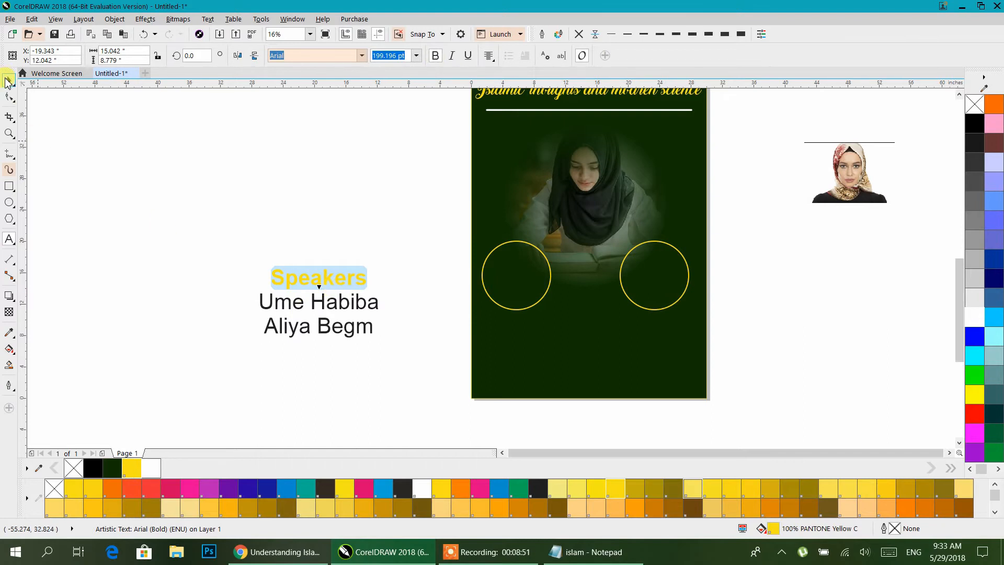
- Colour the two speaker name lines below the heading white
click(361, 320)
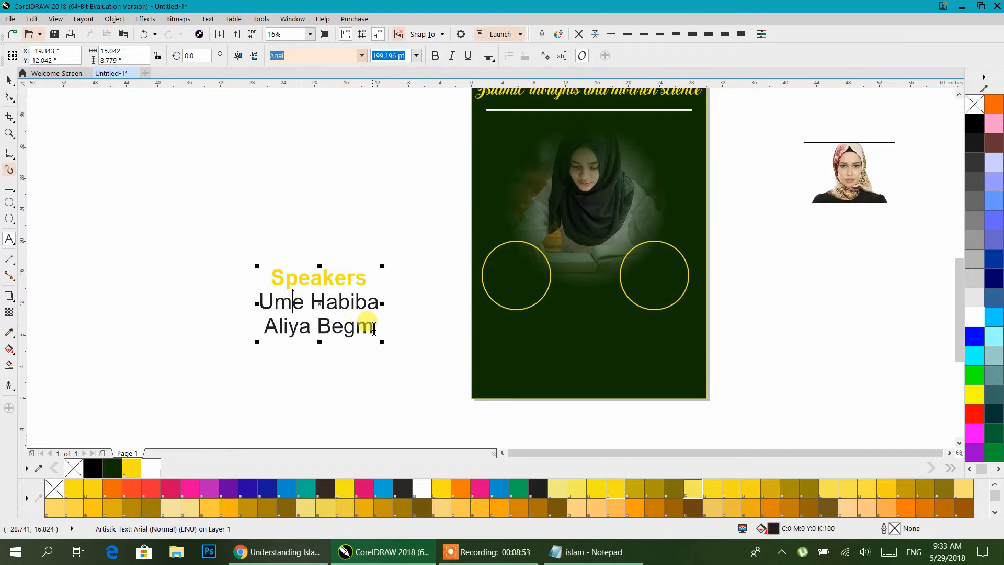
drag(373, 329, 251, 312)
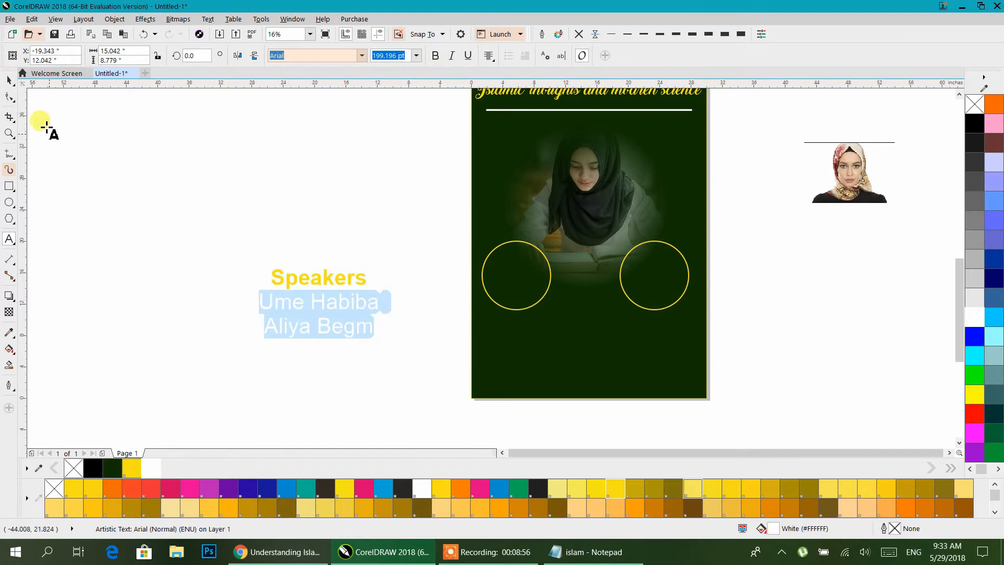
click(9, 79)
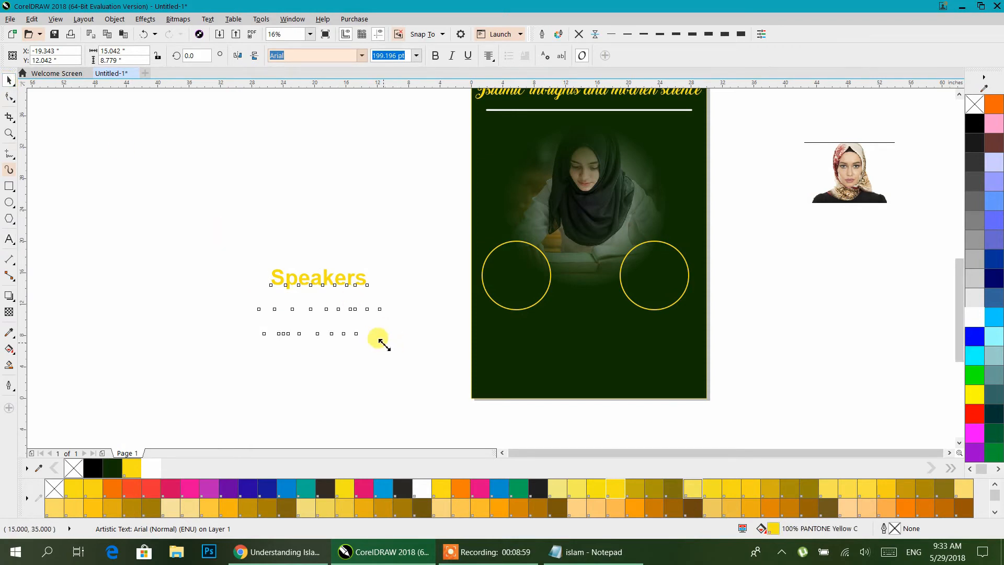
- Shrink the speakers text and place it between the two circles, centred horizontally on the banner
drag(385, 344, 343, 330)
drag(312, 273, 597, 300)
drag(628, 344, 588, 294)
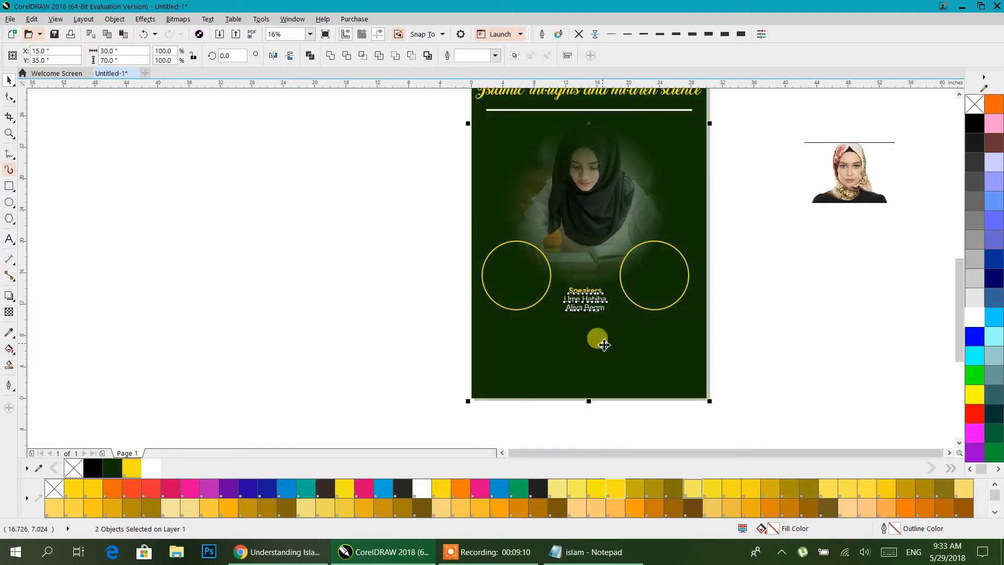
- Group the two yellow circles, centre the group horizontally on the banner background, and ungroup it
click(663, 307)
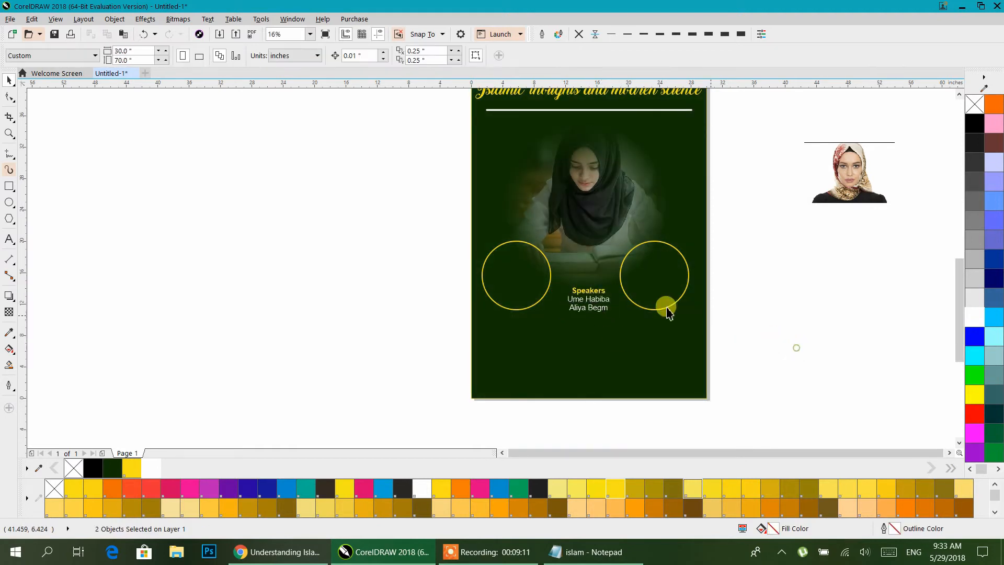
shift+click(539, 281)
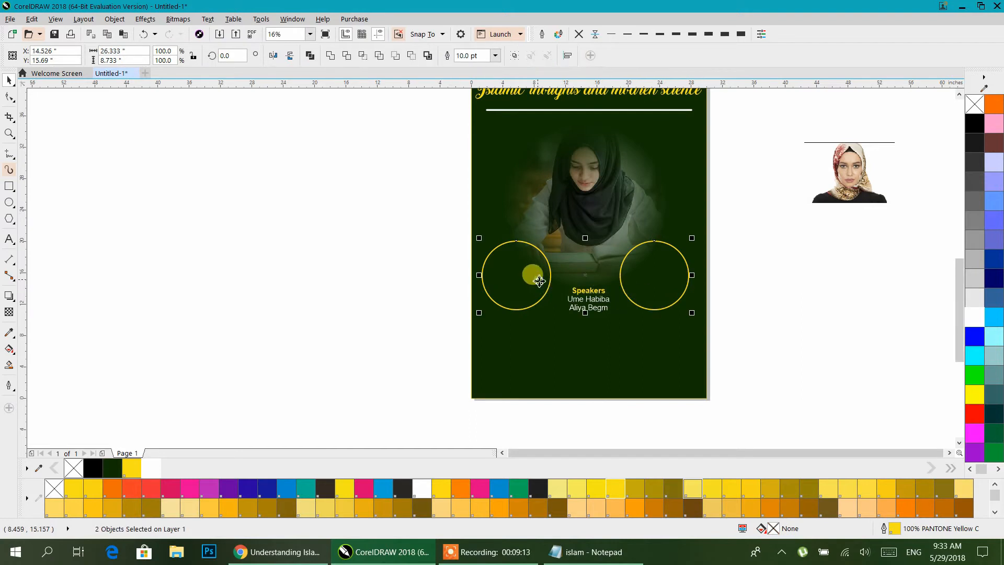
key(ctrl+g)
shift+click(596, 359)
key(c)
click(768, 342)
click(668, 296)
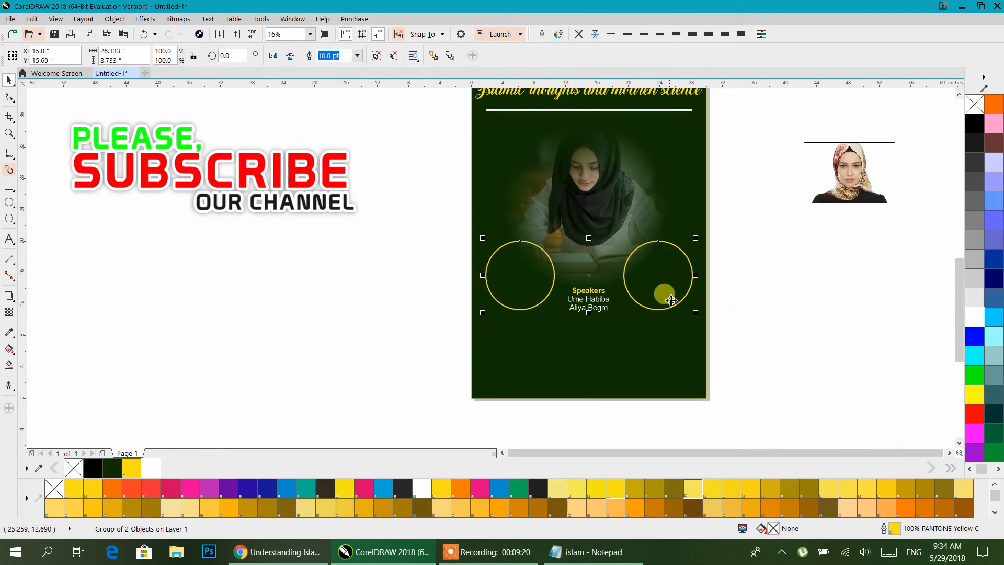
click(377, 57)
- Create a concentric copy of each yellow circle enlarged to 116%, about 10.1 inches across
click(528, 277)
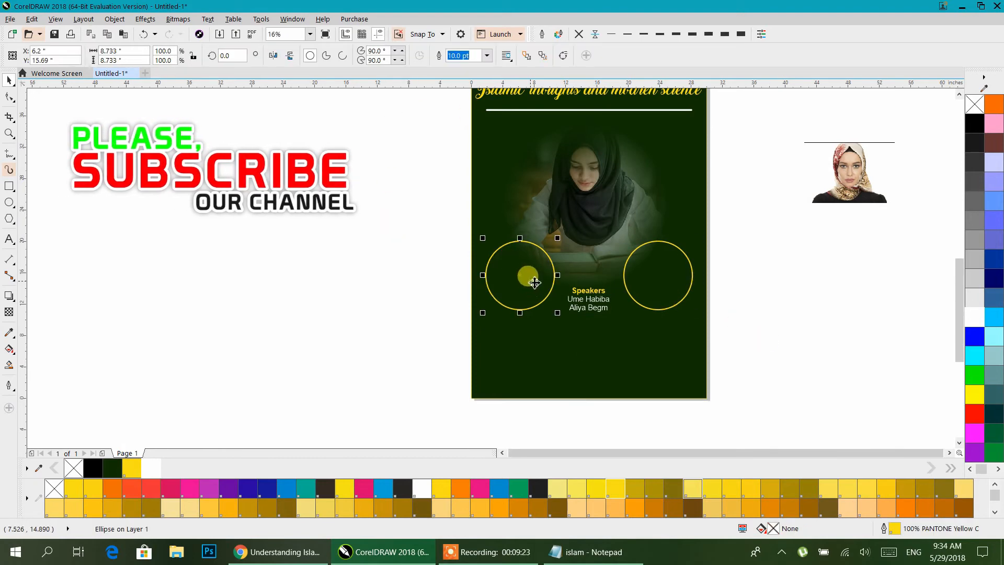
scroll(547, 301, up, 2)
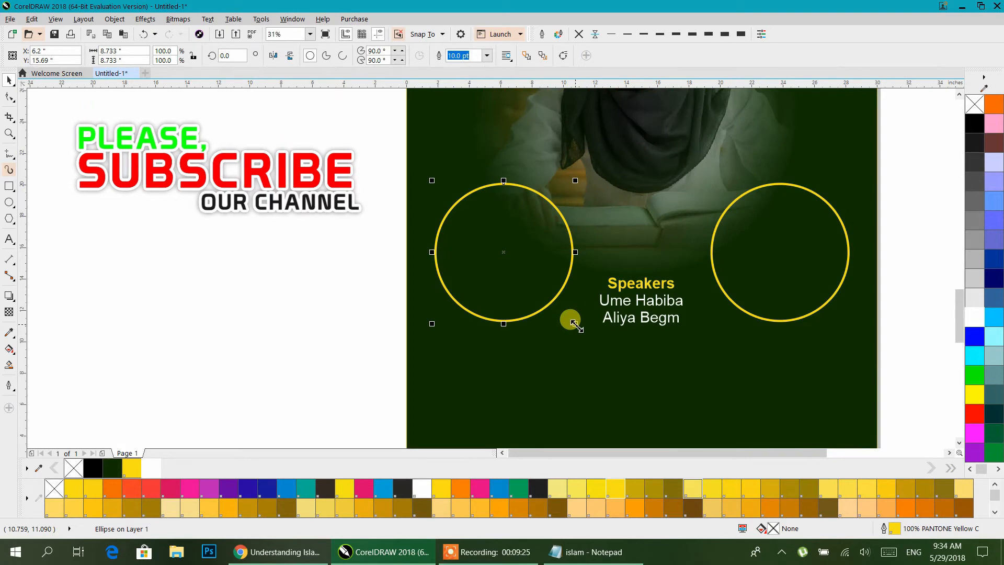
drag(575, 324, 589, 337)
click(759, 253)
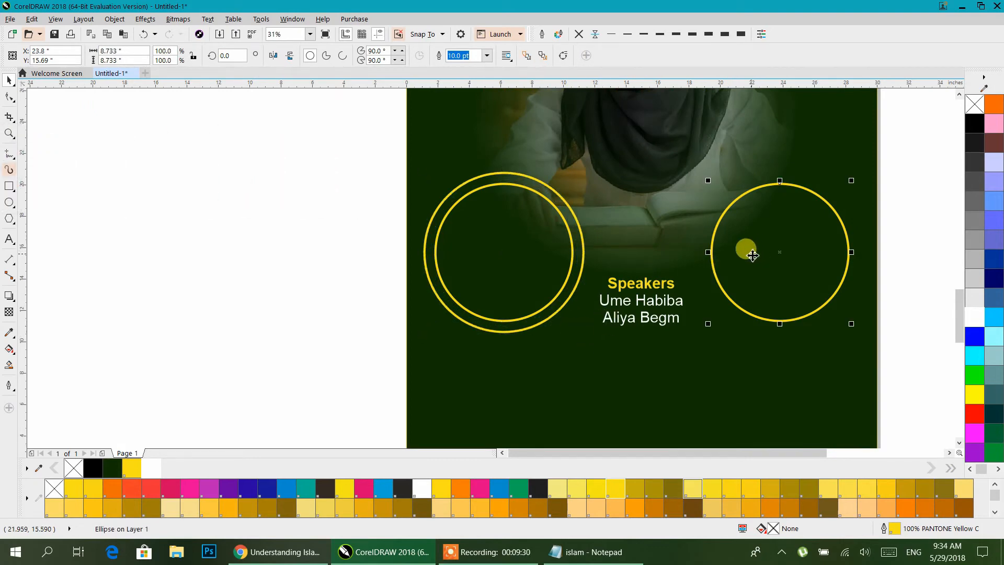
key(ctrl+r)
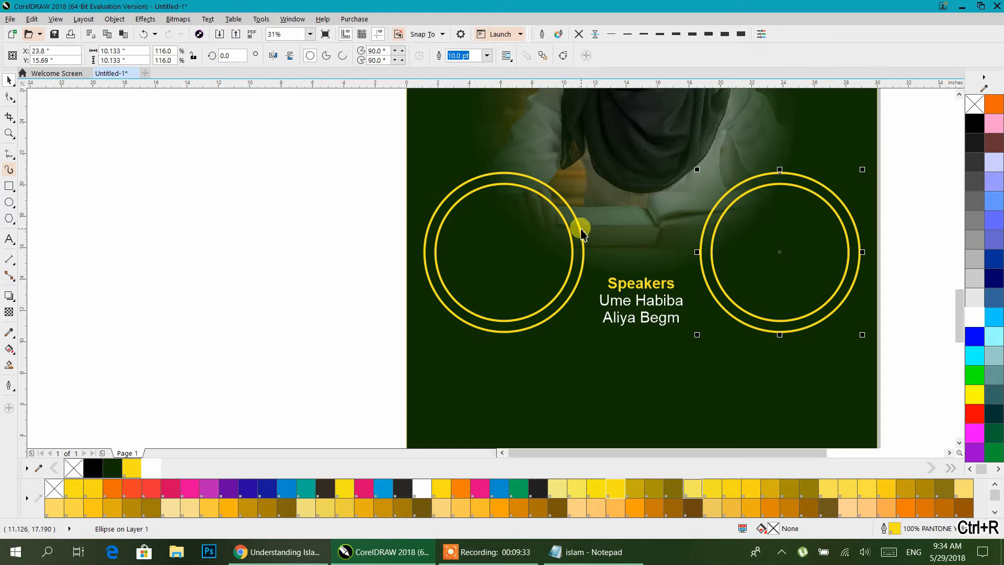
- Give both outer circles a white dotted outline with round line caps
shift+click(581, 229)
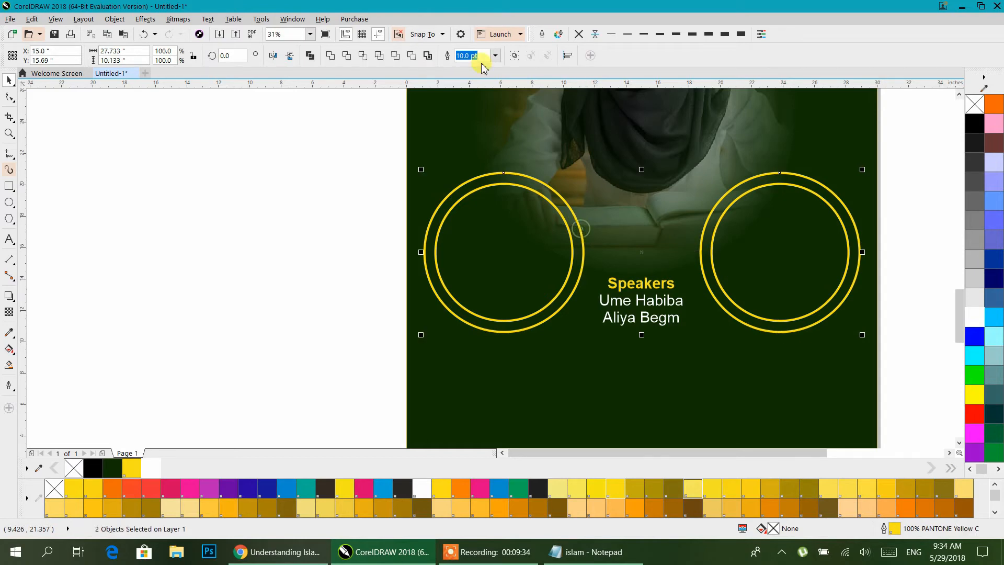
click(541, 36)
click(451, 234)
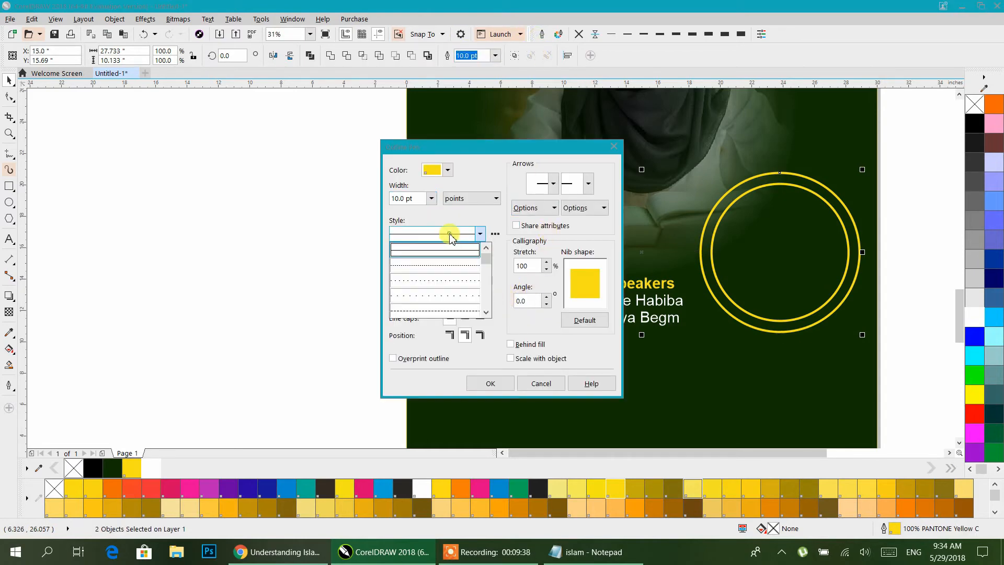
click(453, 281)
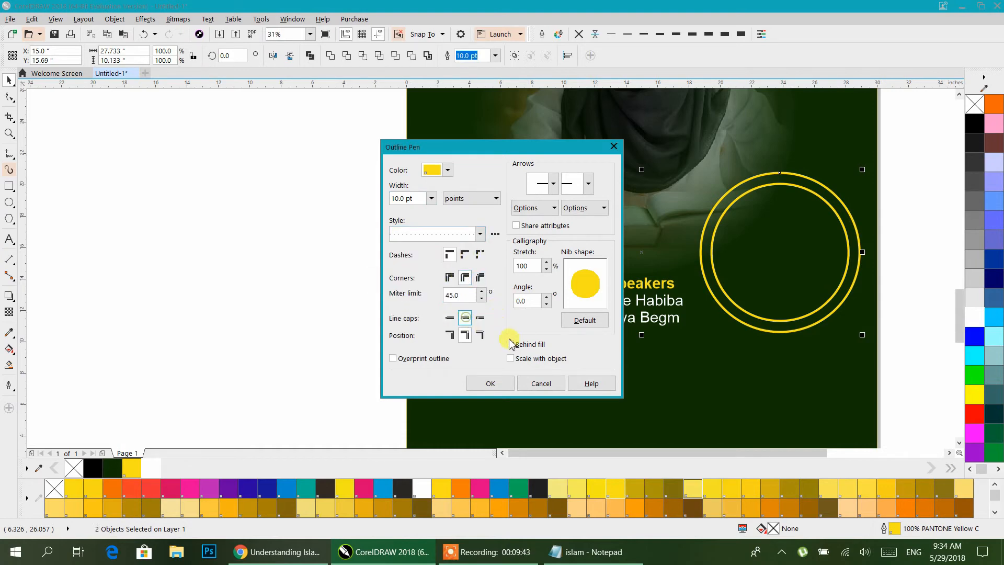
click(483, 385)
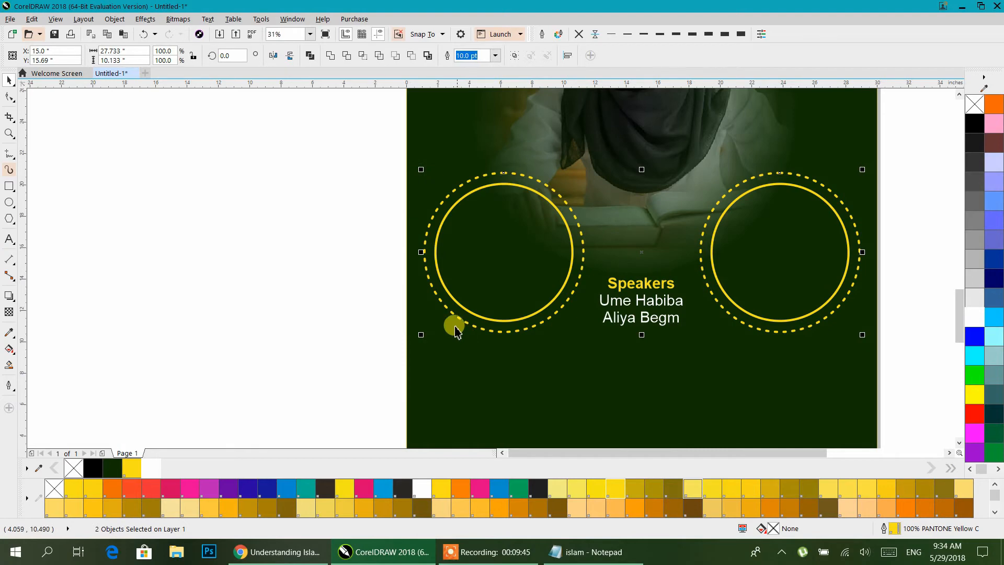
right_click(967, 320)
click(915, 287)
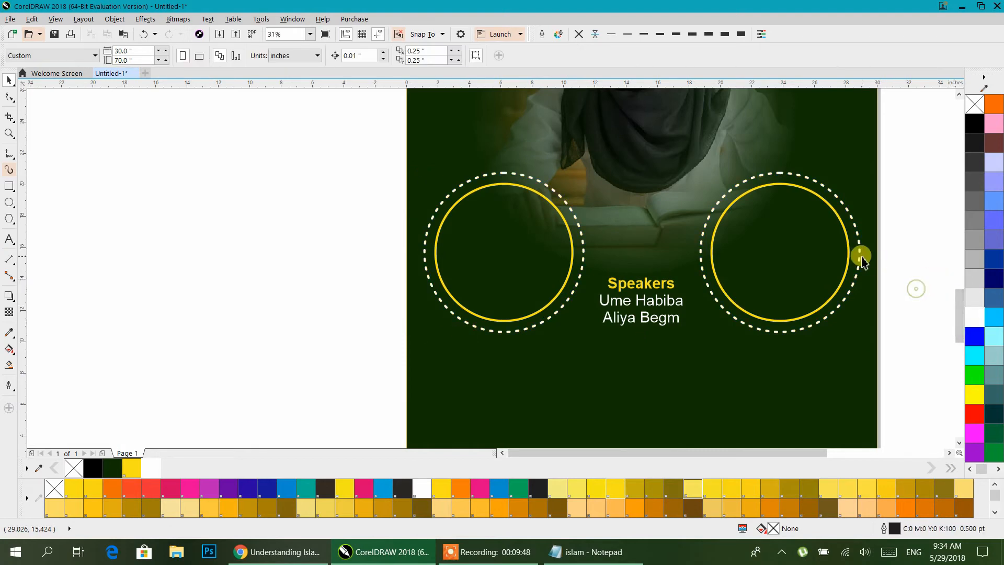
- PowerClip the headscarf model photo beside the banner inside the banner's left dotted circle
scroll(825, 281, down, 3)
drag(893, 220, 880, 260)
right_click(896, 225)
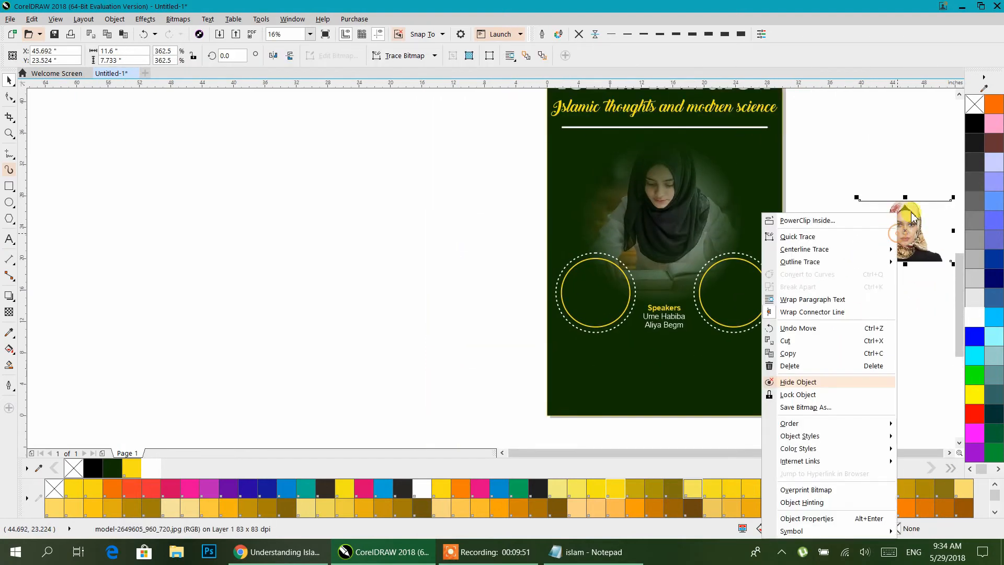
click(828, 221)
click(582, 277)
- Import the muslim-women-business-coaching2 image from the Islamic folder and place it beside the banner
scroll(662, 335, down, 1)
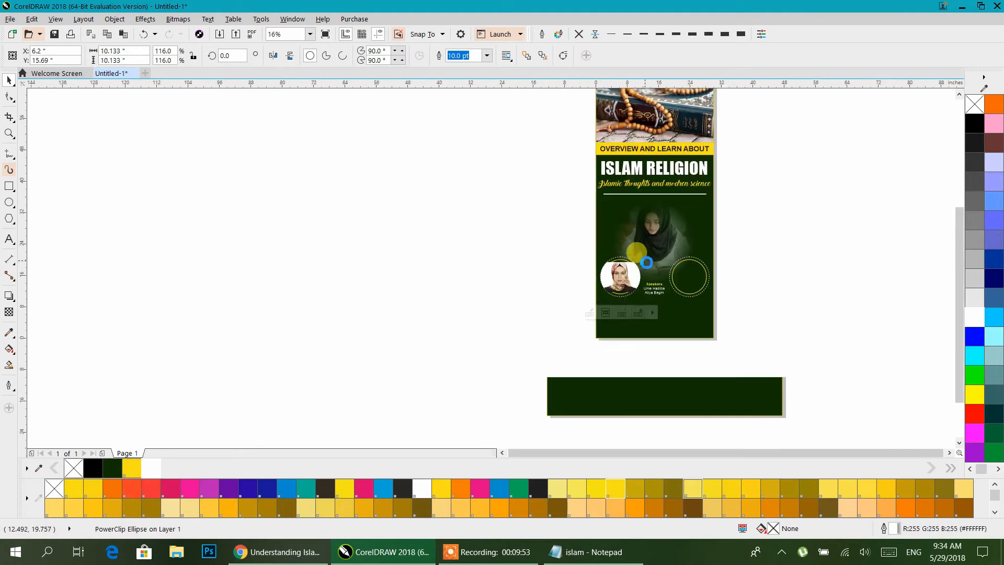
right_click(787, 239)
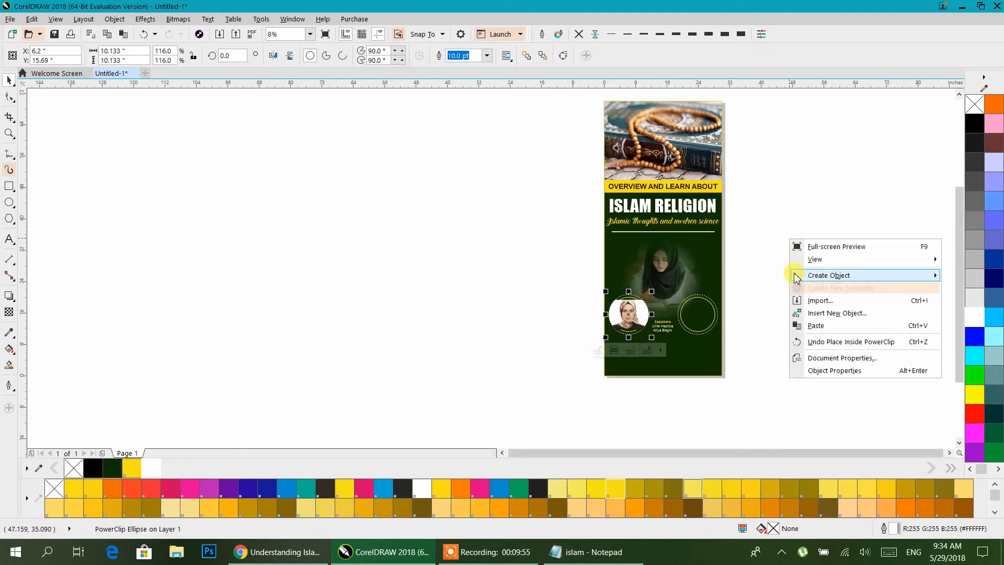
click(812, 299)
scroll(596, 285, down, 5)
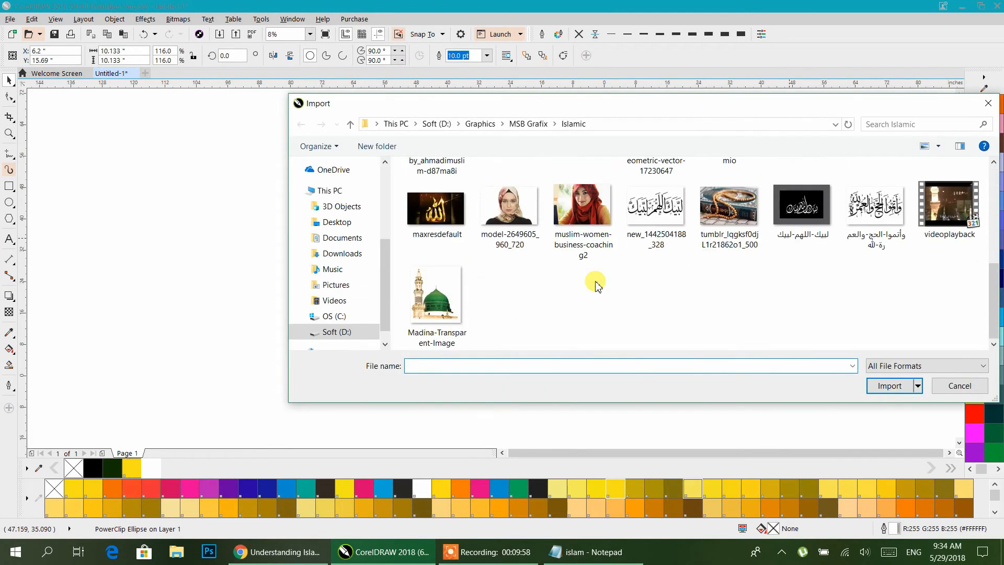
scroll(596, 285, up, 2)
double_click(593, 297)
drag(741, 227, 797, 269)
- PowerClip the imported red headscarf photo inside the banner's right-hand circle
right_click(784, 256)
click(819, 220)
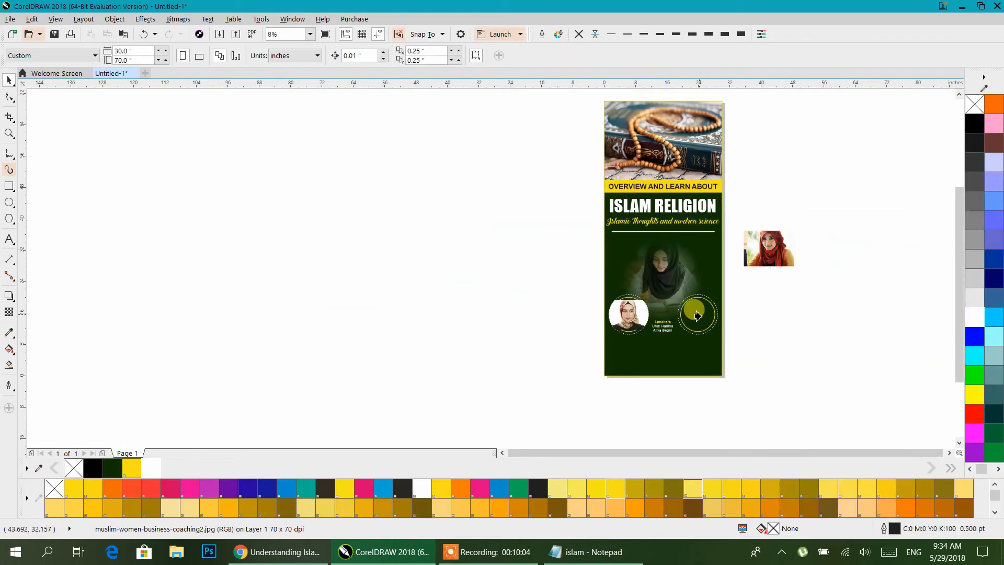
click(698, 314)
- Undo the PowerClips that placed the two speaker photos inside the outer dotted circles
scroll(615, 316, up, 4)
click(629, 315)
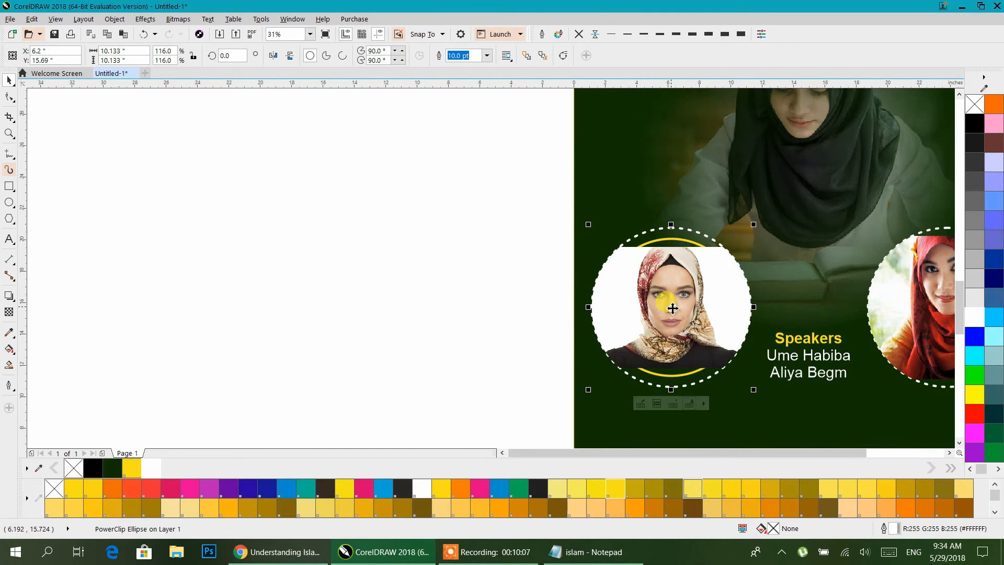
scroll(637, 300, down, 2)
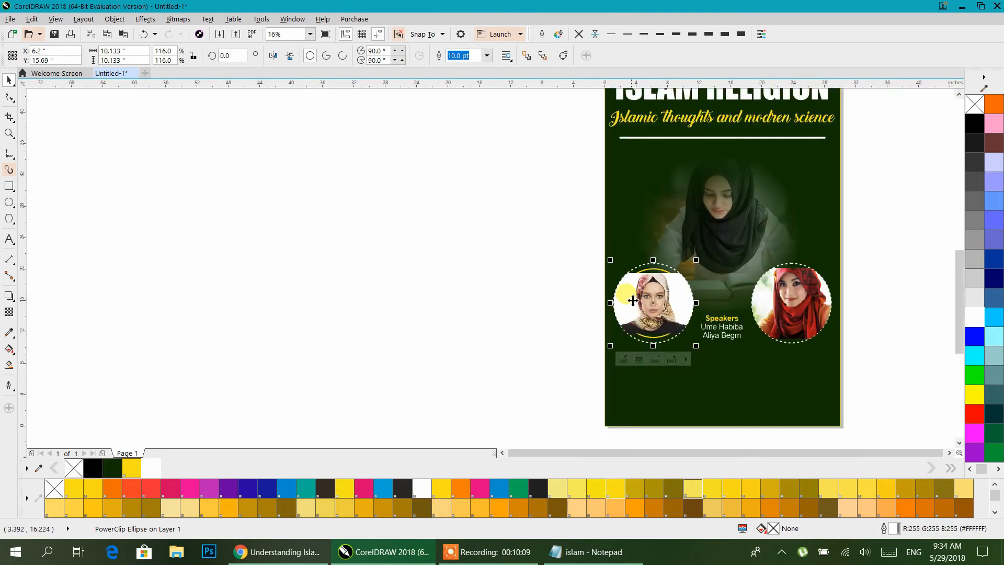
key(ctrl+z)
key(ctrl+z)
key(ctrl+z)
key(ctrl+z)
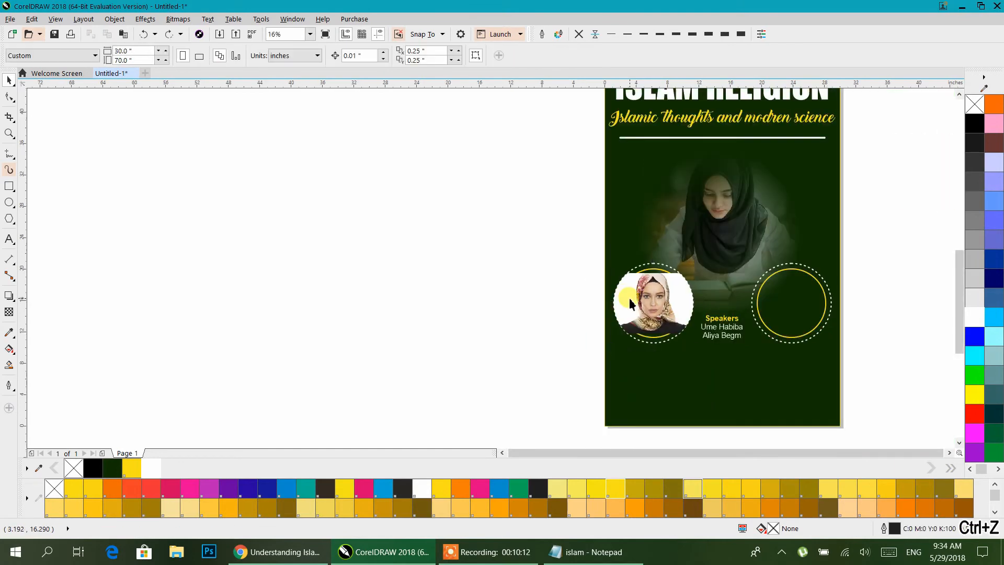
- Send the left outer dotted circle back one level and select both inner yellow circles
click(668, 298)
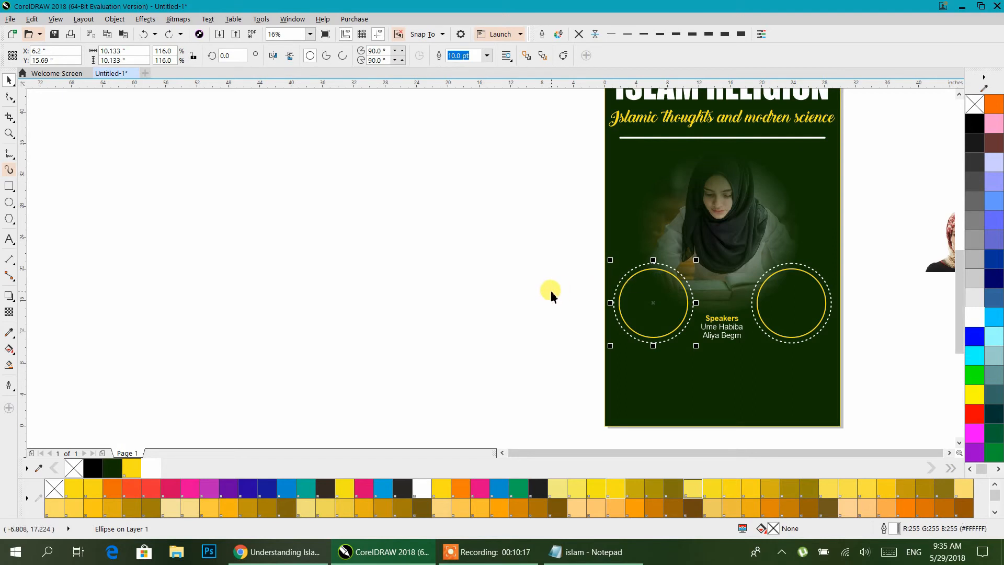
key(ctrl+Page_Down)
drag(510, 230, 831, 340)
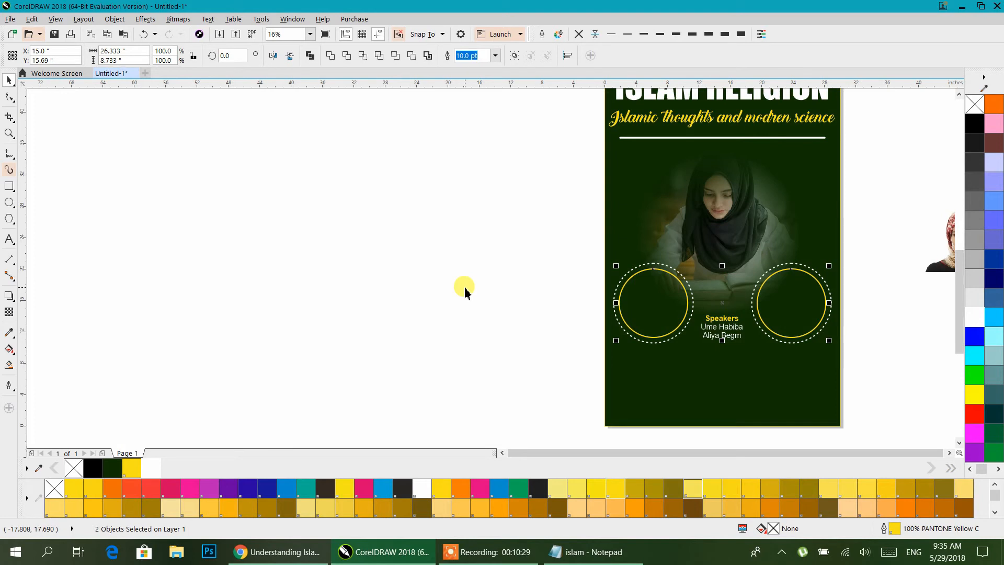
- Enlarge the headscarf model photo beside the banner to about 13.3 × 8.9 inches and PowerClip it inside the left yellow circle
click(915, 282)
click(931, 268)
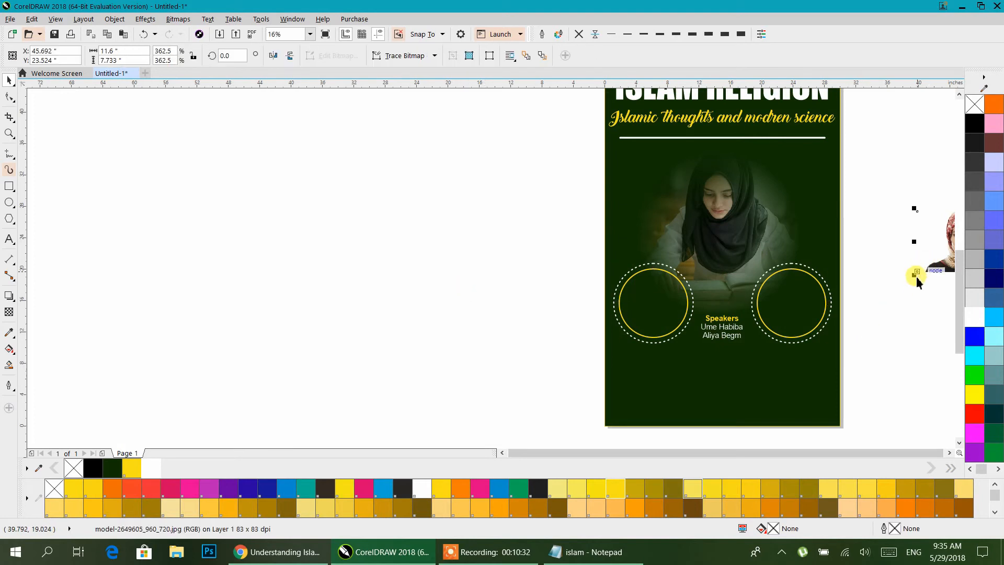
drag(914, 284, 903, 285)
right_click(921, 258)
click(812, 218)
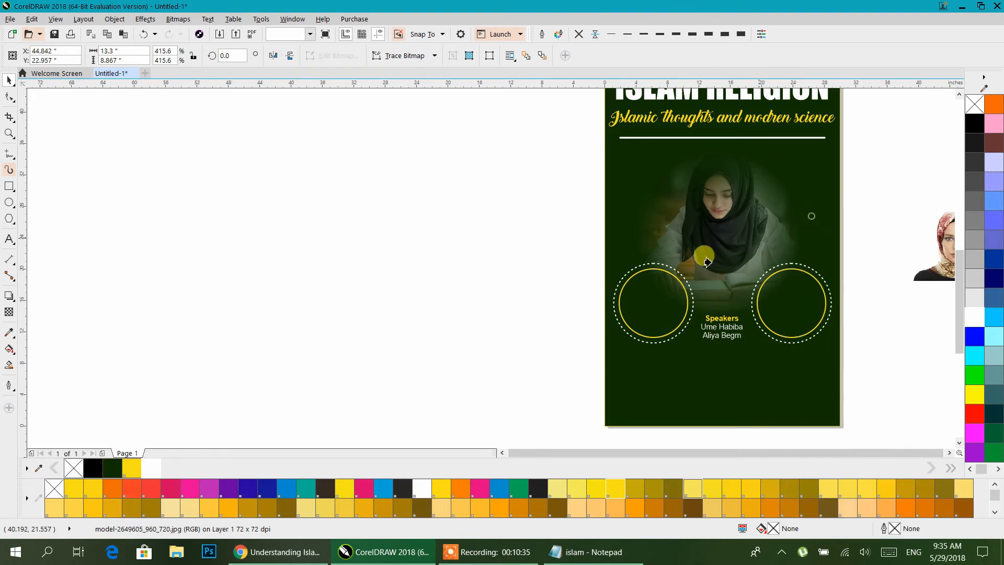
click(662, 291)
- Import the Al-Karam-Qadri-New-Islamic-Fashion-Trends-2013-For-Women3 image from the Islamic folder and place it beside the banner
right_click(466, 252)
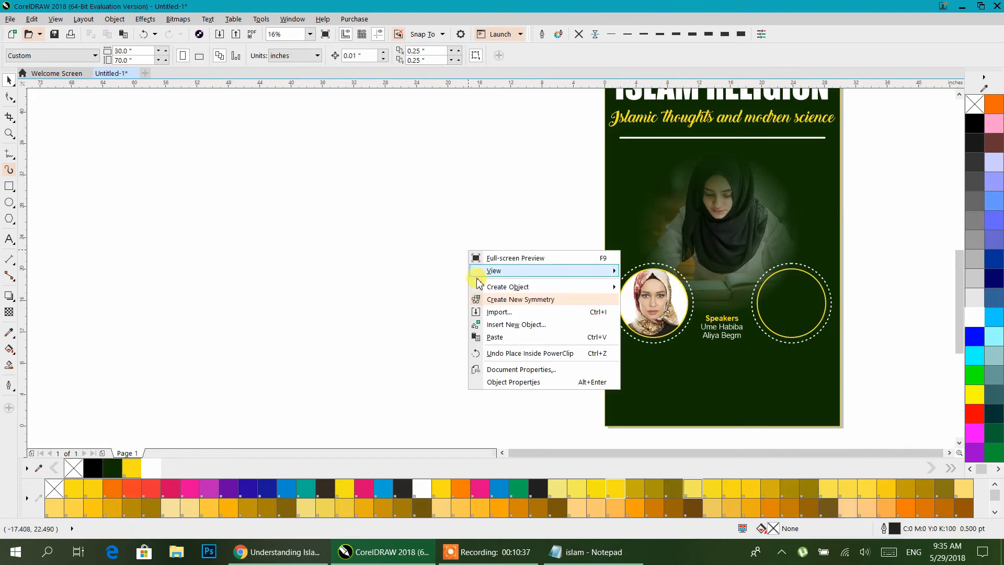
click(502, 313)
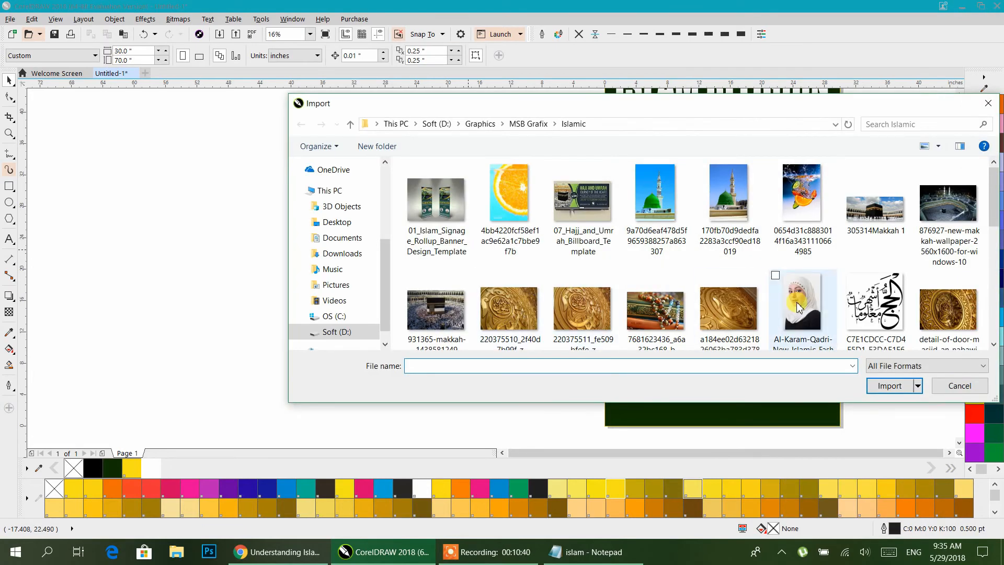
double_click(799, 307)
drag(865, 193, 941, 304)
- PowerClip the imported white headscarf photo inside the right inner yellow circle
right_click(859, 214)
click(889, 221)
click(718, 308)
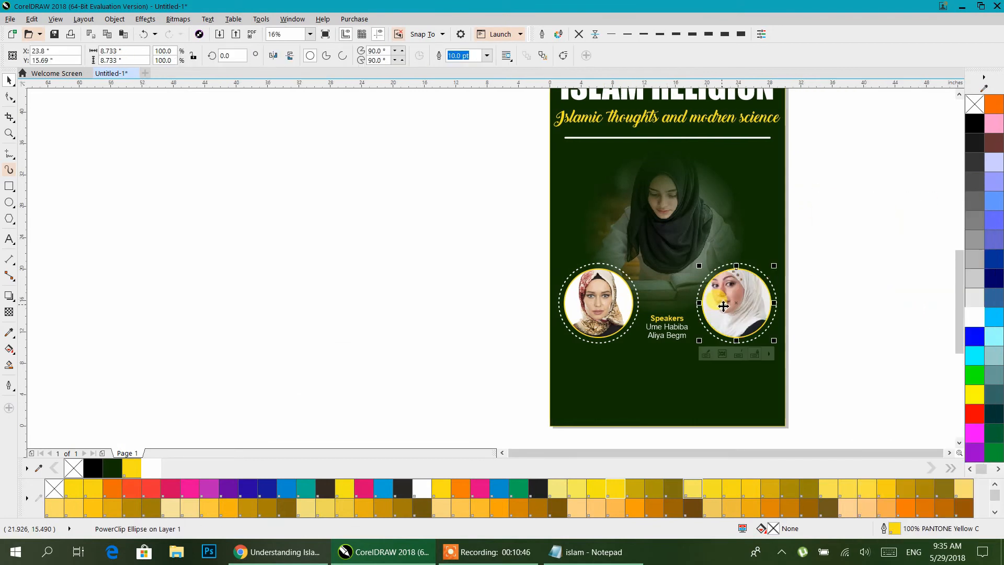
- Edit the right circle's PowerClip contents, scaling the photo to about 8.3 × 12.4 inches and repositioning it so the face fits the circle
double_click(724, 307)
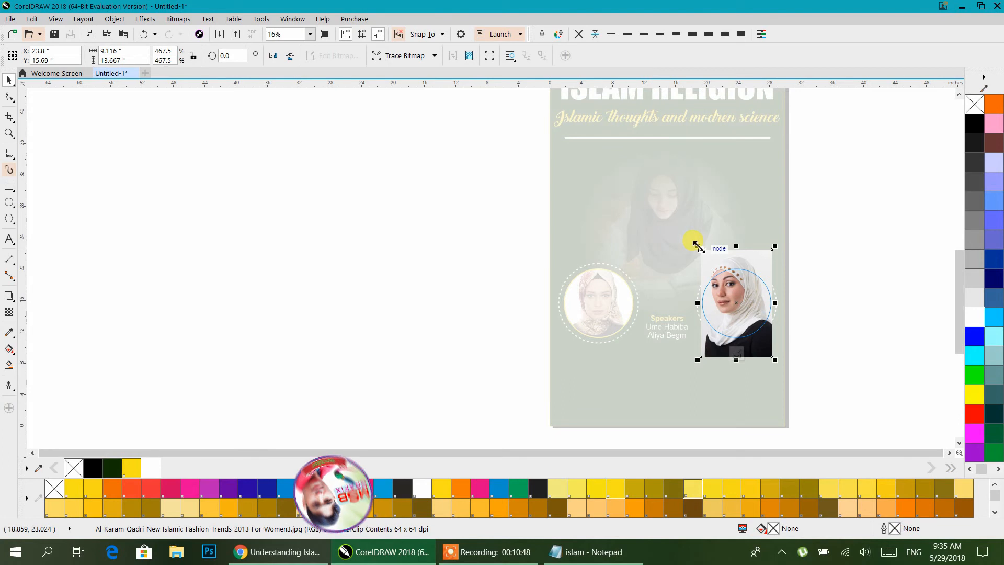
drag(697, 246, 705, 254)
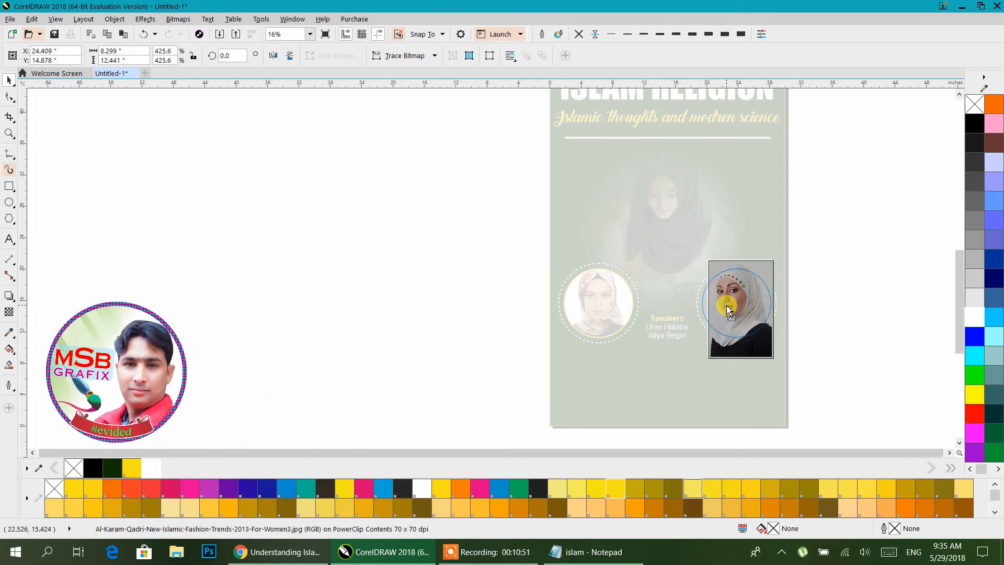
mouse_move(727, 308)
mouse_down()
mouse_move(722, 319)
mouse_move(729, 309)
mouse_up()
ctrl+click(845, 267)
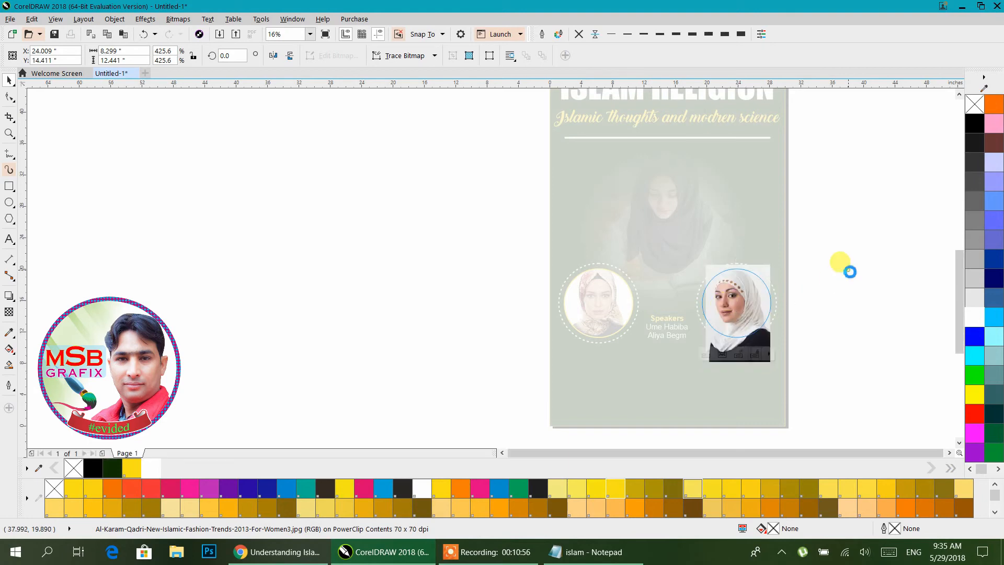
- Fill both inner photo circles with white
shift+click(624, 305)
click(975, 317)
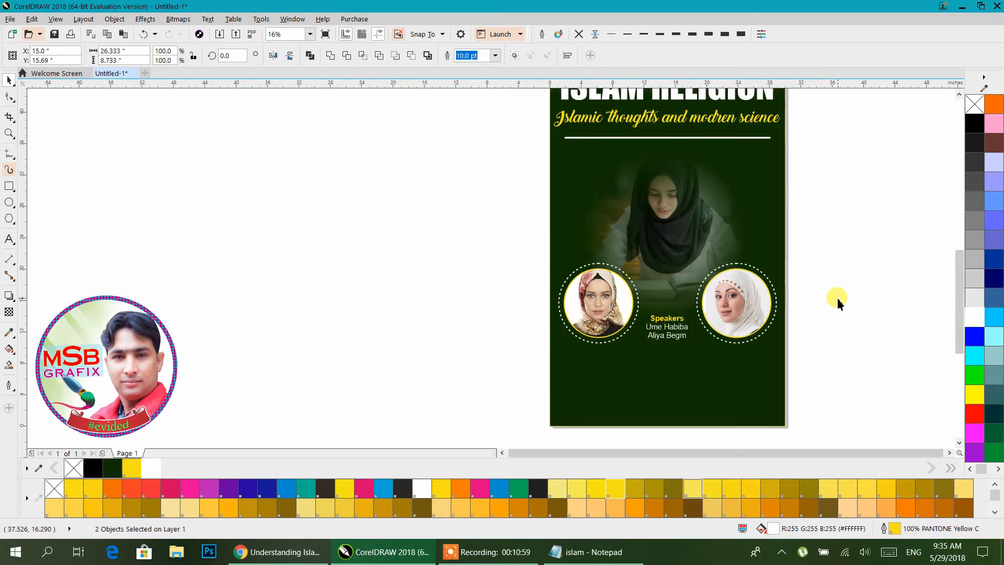
click(839, 299)
- Set the yellow outline of both inner photo circles to 16 pt
click(729, 316)
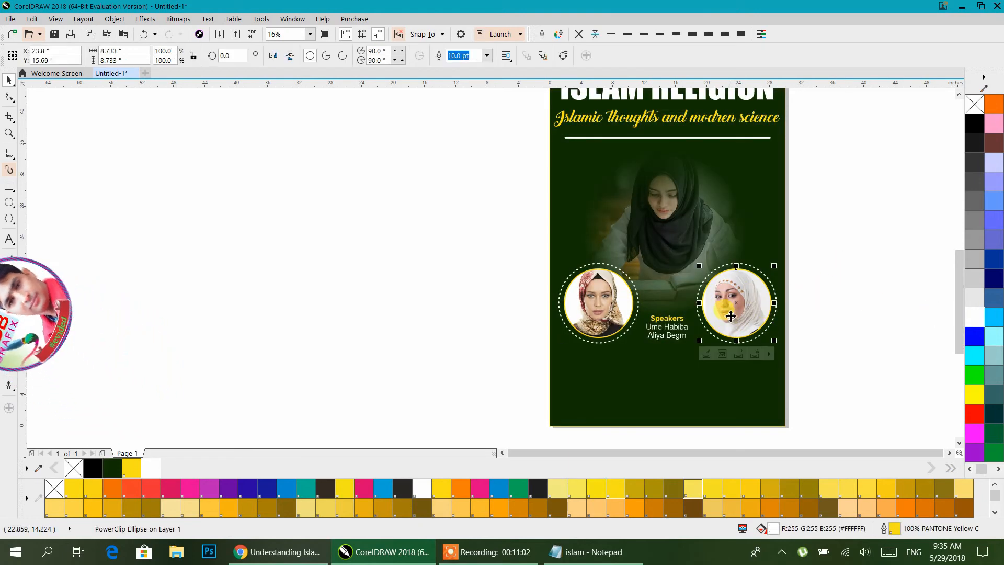
shift+click(629, 287)
click(676, 40)
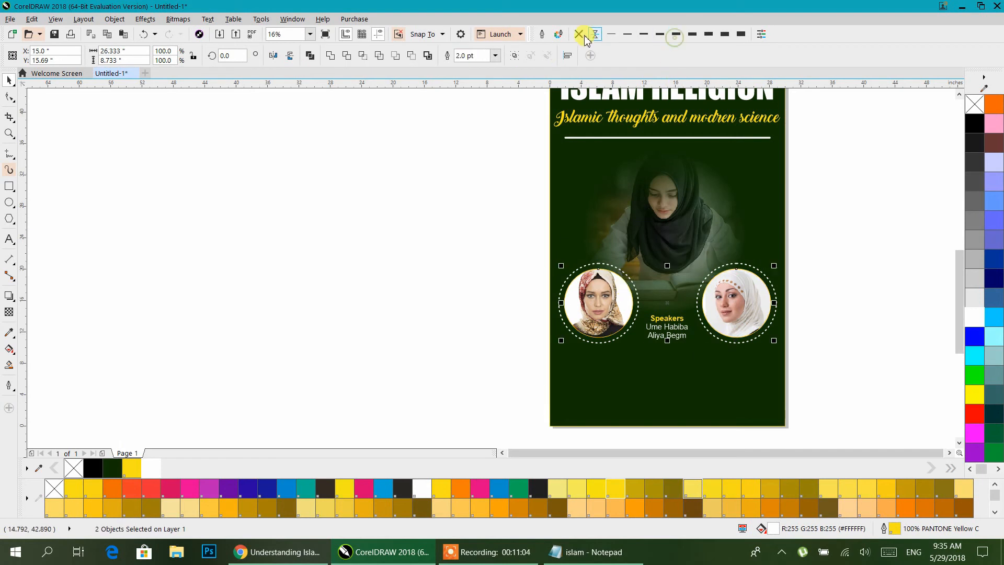
click(541, 35)
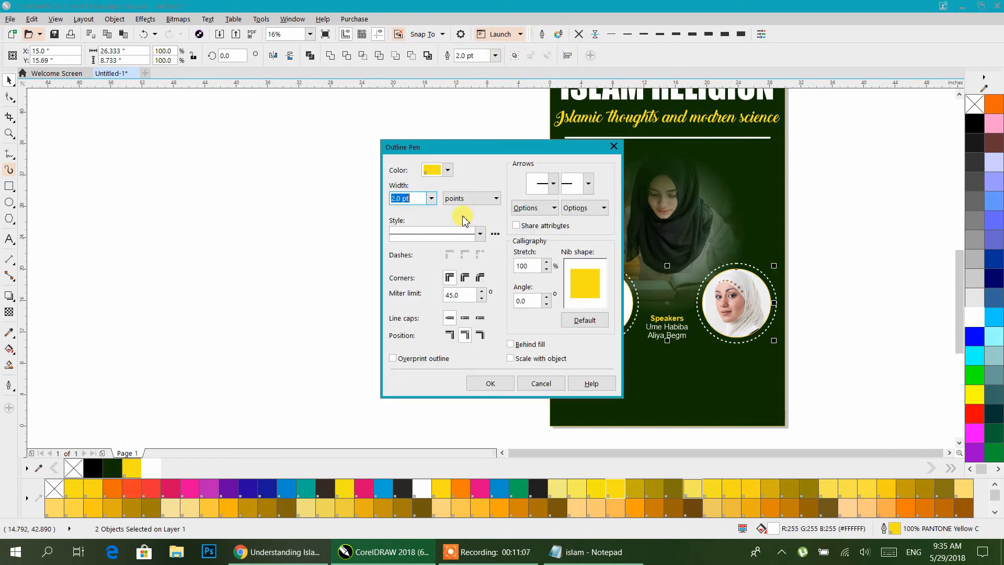
click(430, 199)
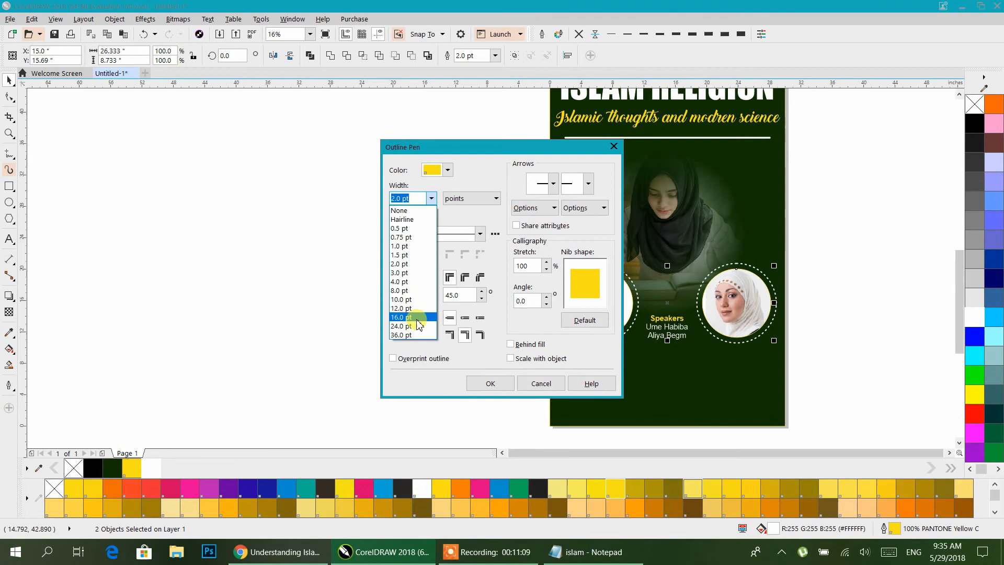
click(418, 318)
click(490, 383)
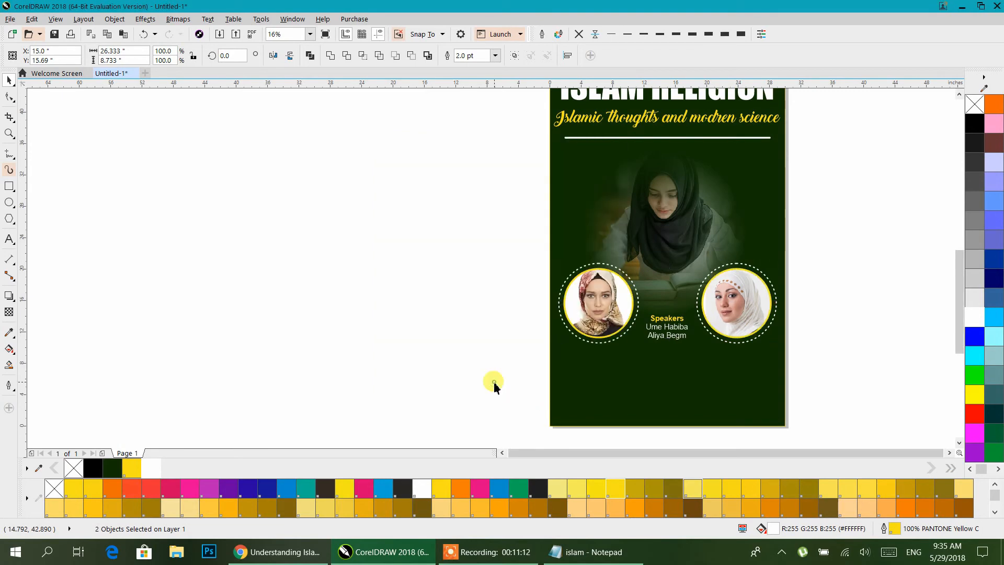
click(843, 319)
- Draw a rectangle about 30 × 8.8 inches across the banner below the speaker photos
scroll(634, 287, up, 2)
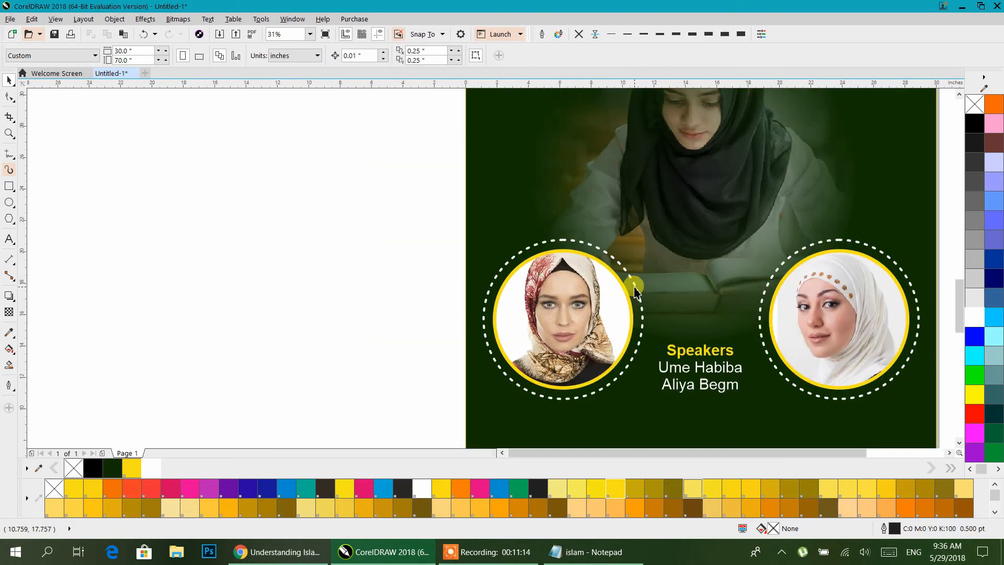
scroll(661, 321, down, 3)
scroll(733, 381, up, 1)
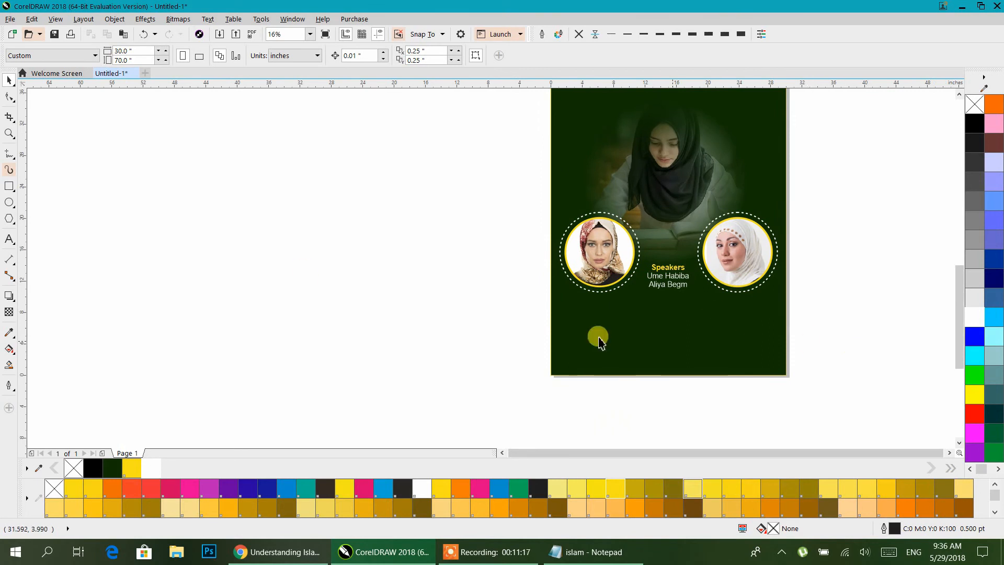
click(9, 186)
drag(553, 299, 787, 370)
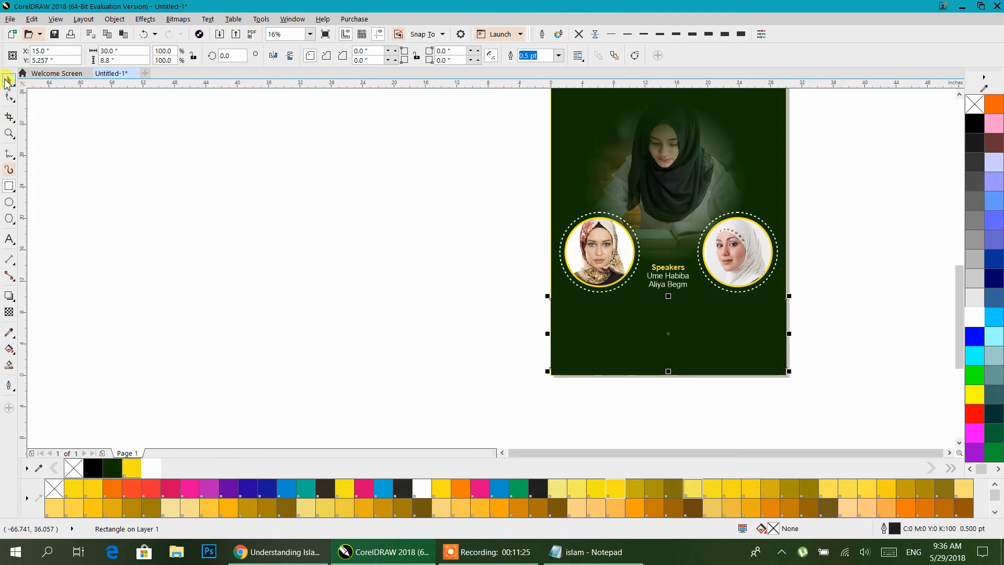
- Remove the outline of the rectangle below the speakers and fill it with purple
click(976, 296)
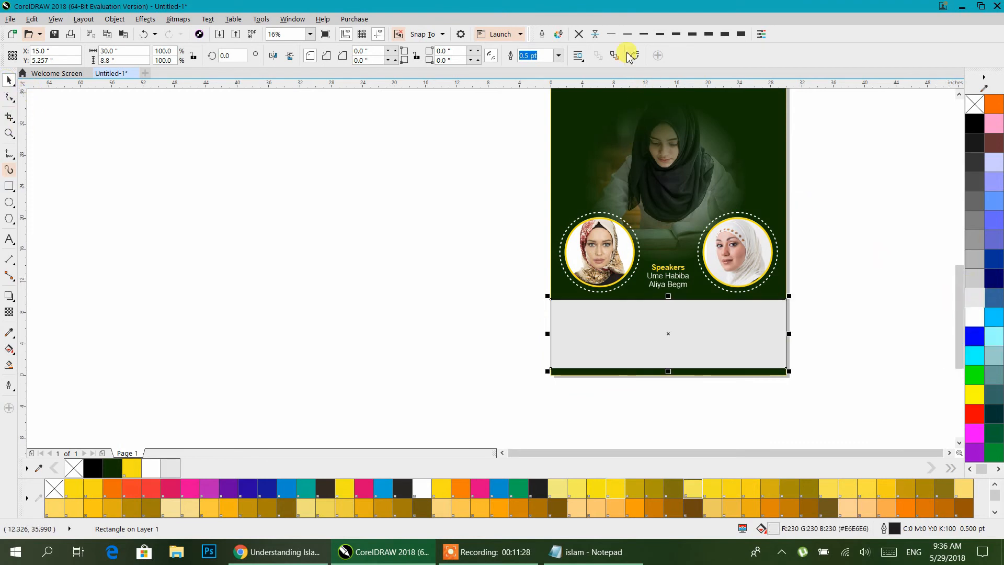
click(579, 34)
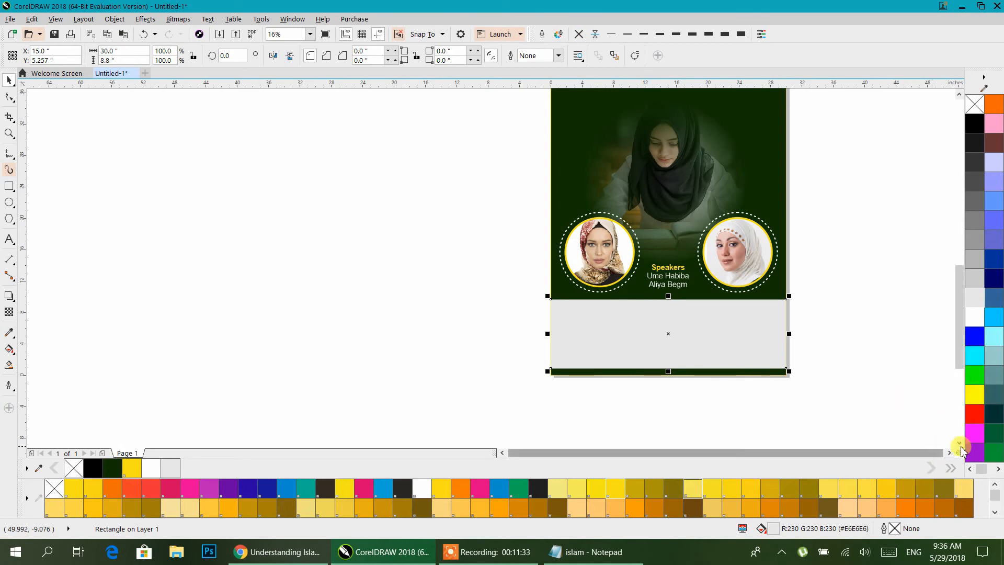
click(975, 452)
click(848, 214)
scroll(808, 238, down, 1)
drag(807, 234, 732, 321)
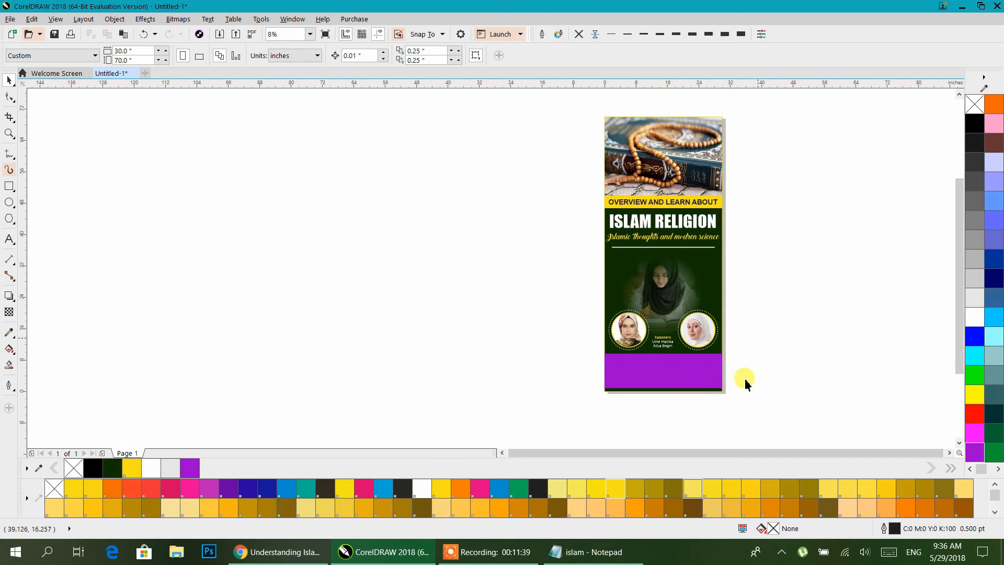
- Switch to the islam Notepad file and copy the "What is Islam ?" heading with its paragraph
click(588, 552)
drag(360, 283, 230, 199)
right_click(247, 201)
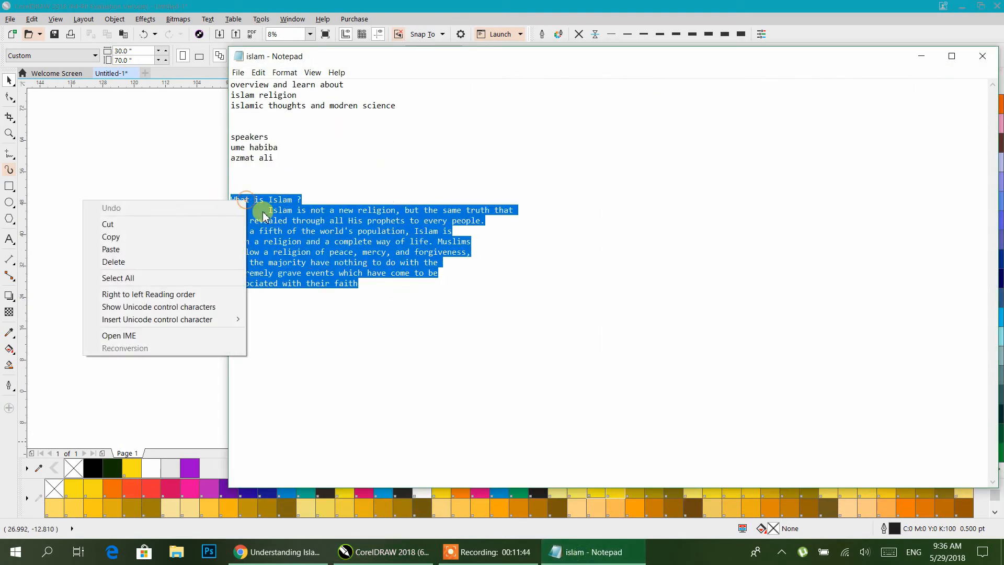
click(164, 234)
click(921, 58)
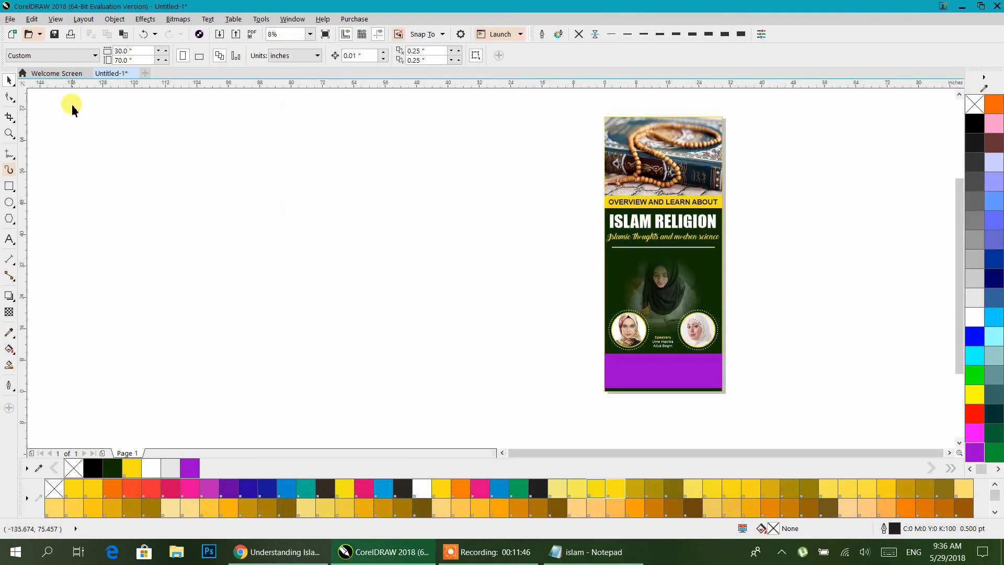
- Paste the copied "What is Islam ?" passage into CorelDRAW as artistic text beside the banner
click(9, 240)
click(244, 254)
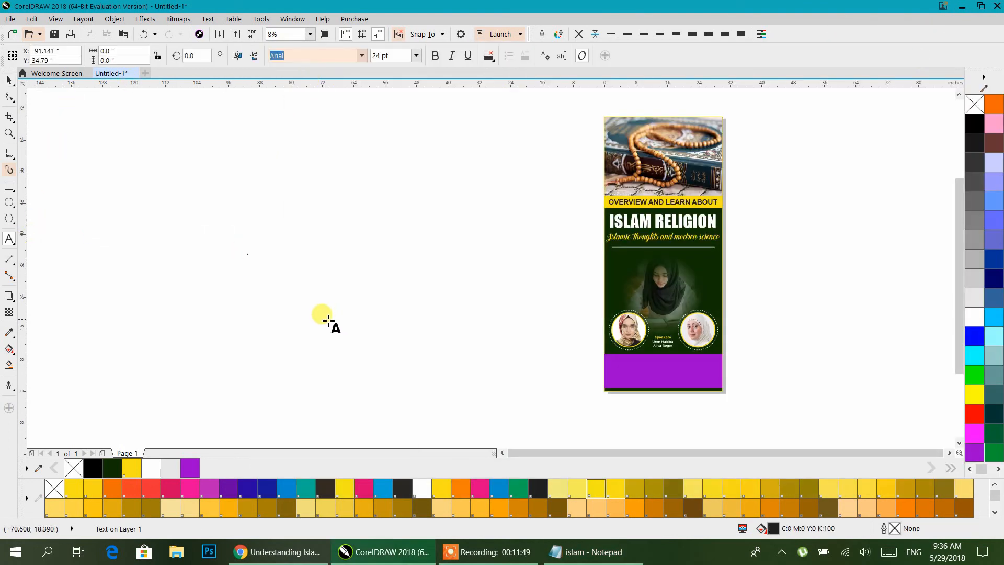
key(ctrl+v)
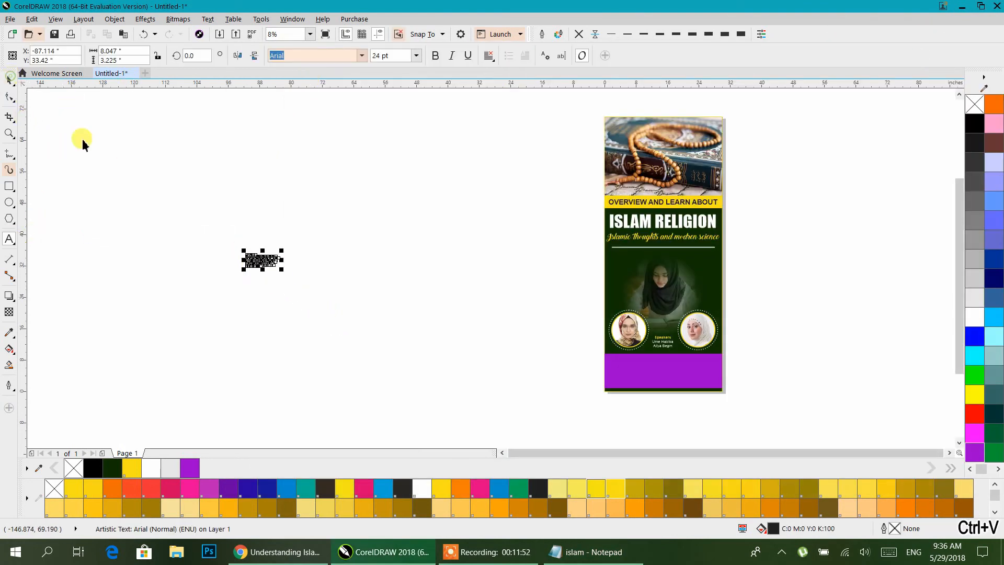
- Enlarge the pasted text to about 91 pt and center-align its lines
drag(280, 270, 366, 347)
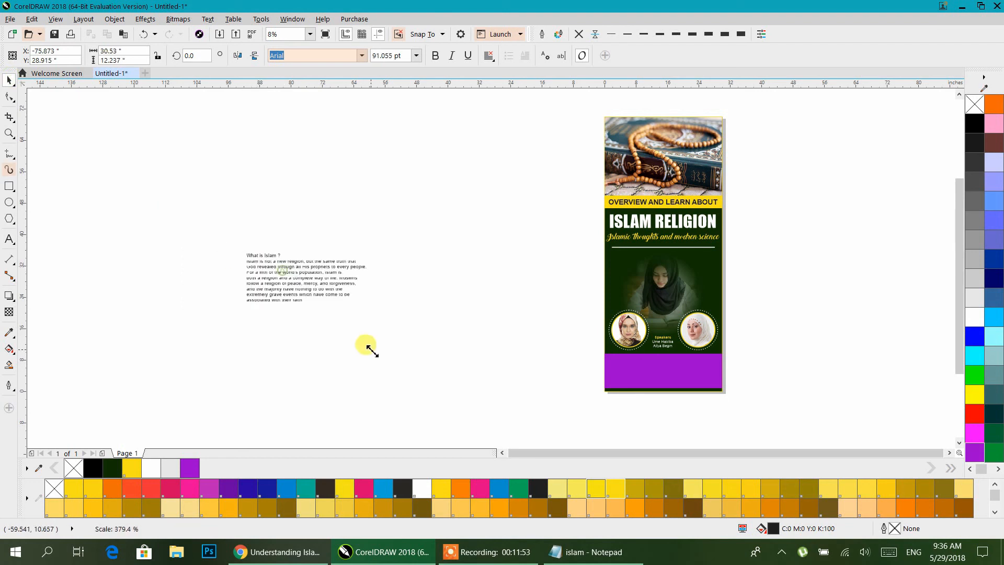
click(486, 55)
click(495, 100)
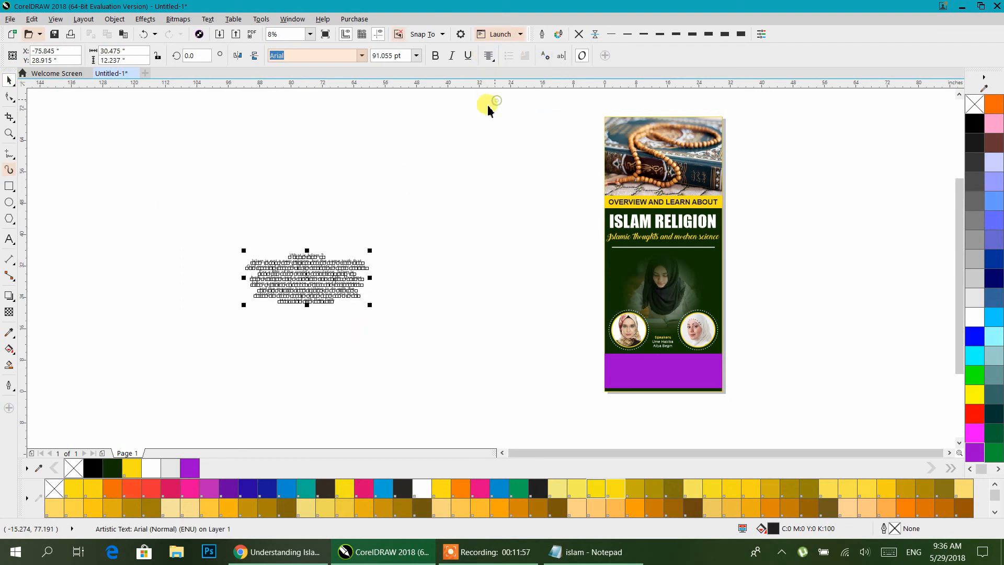
- Place the passage in white on the purple rectangle and scale it to about 59 pt to fit inside
drag(372, 306, 680, 375)
scroll(661, 377, up, 5)
scroll(662, 387, down, 2)
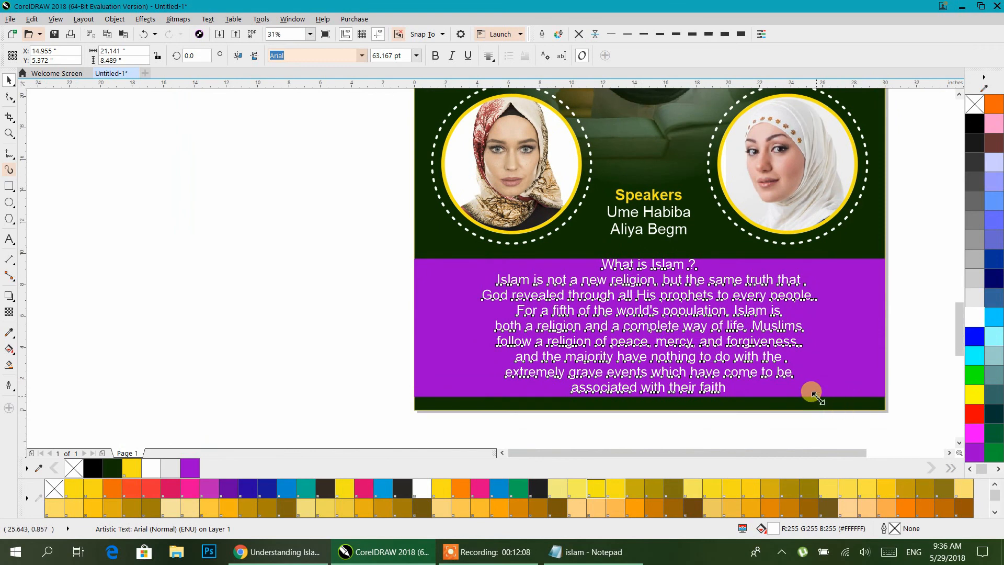
drag(814, 396, 801, 392)
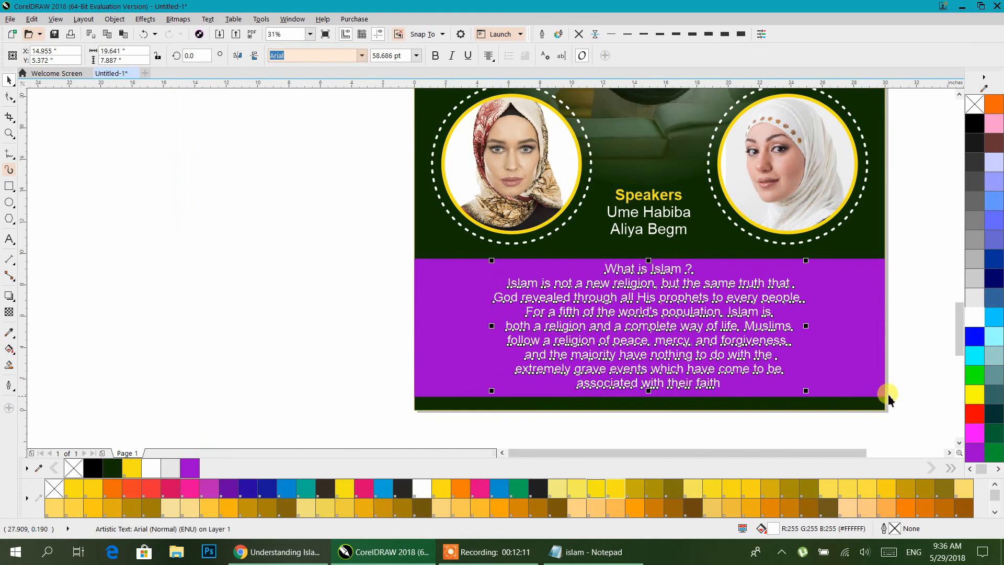
click(907, 394)
scroll(737, 357, down, 3)
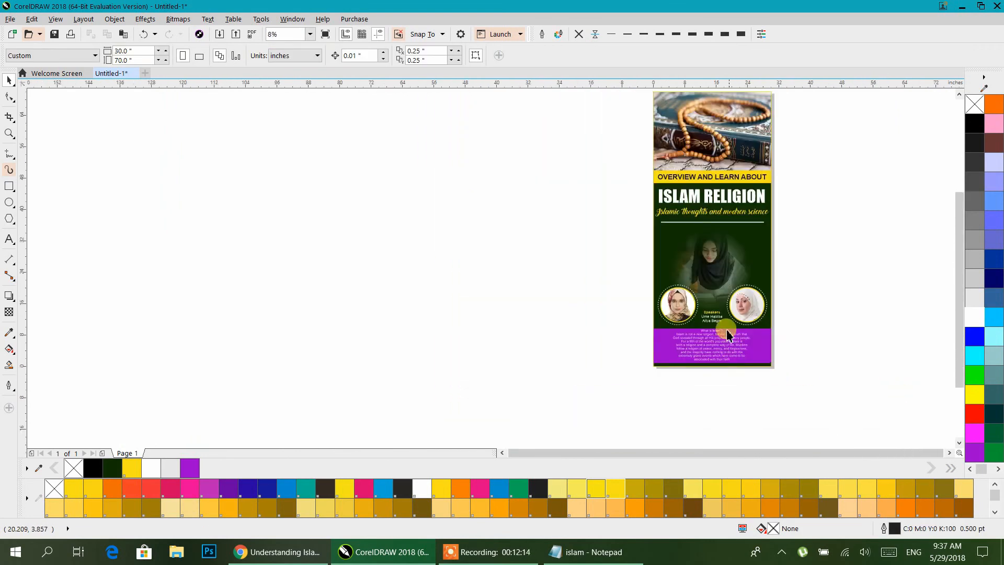